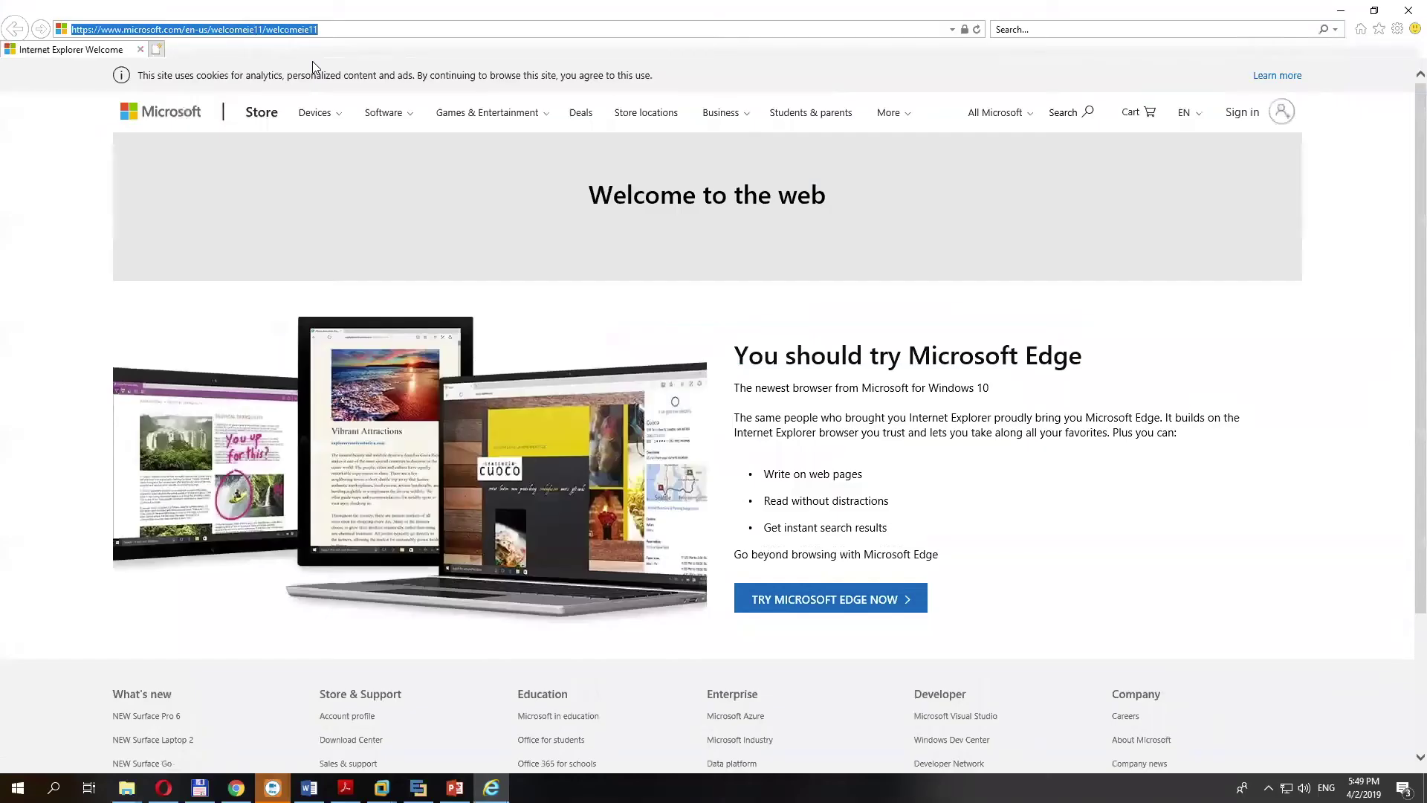
{"action": "type", "text": "https"}
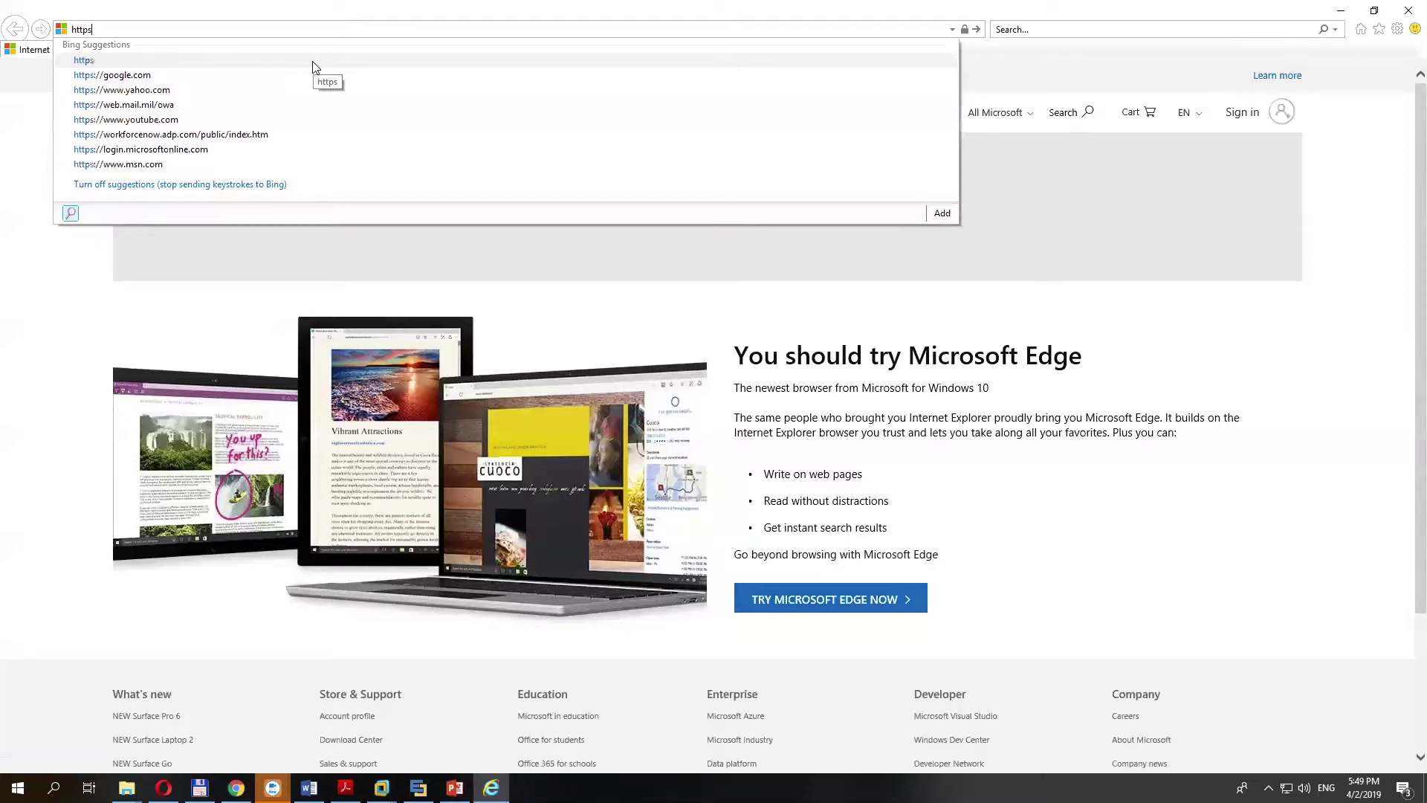
{"action": "type", "text": "://sma"}
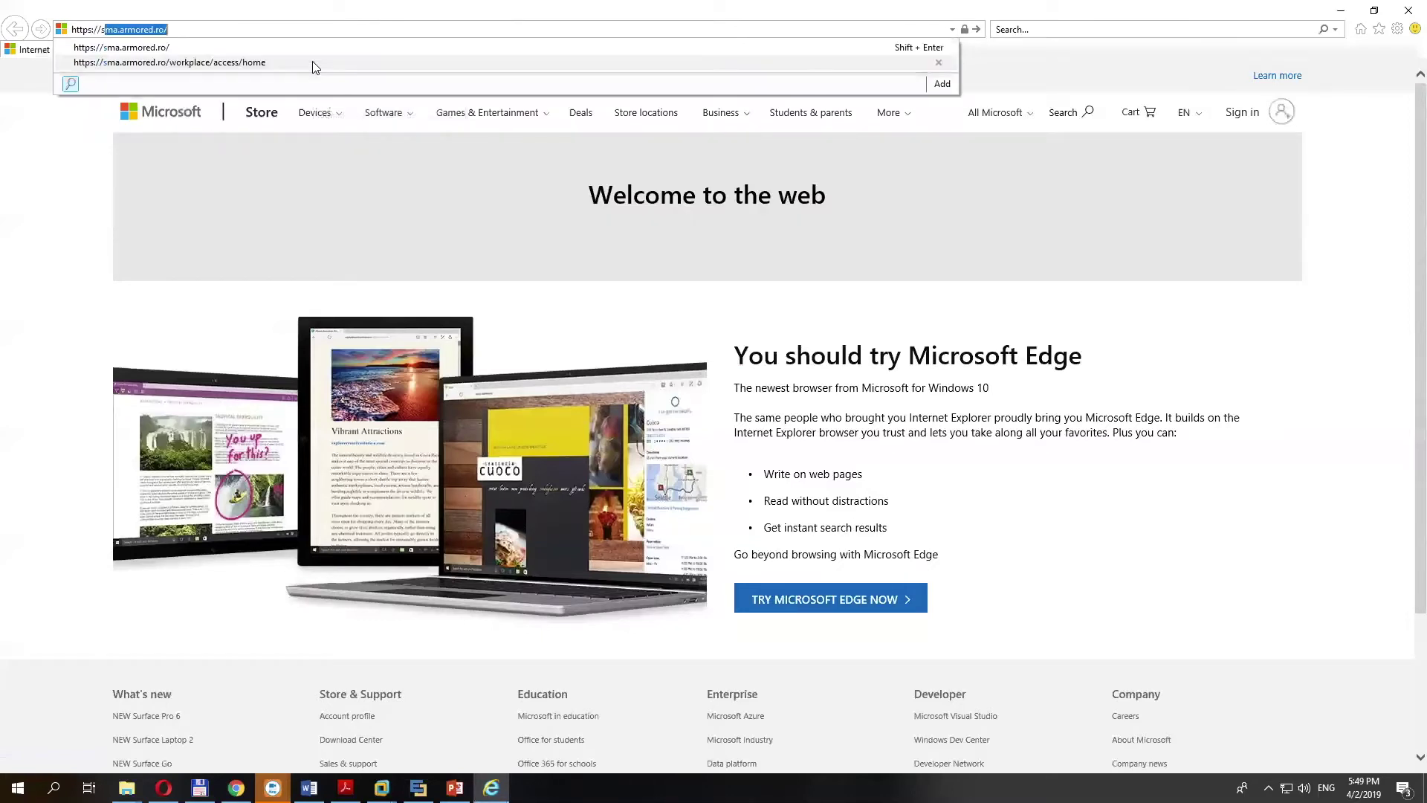
{"action": "type", "text": ".armored.r"}
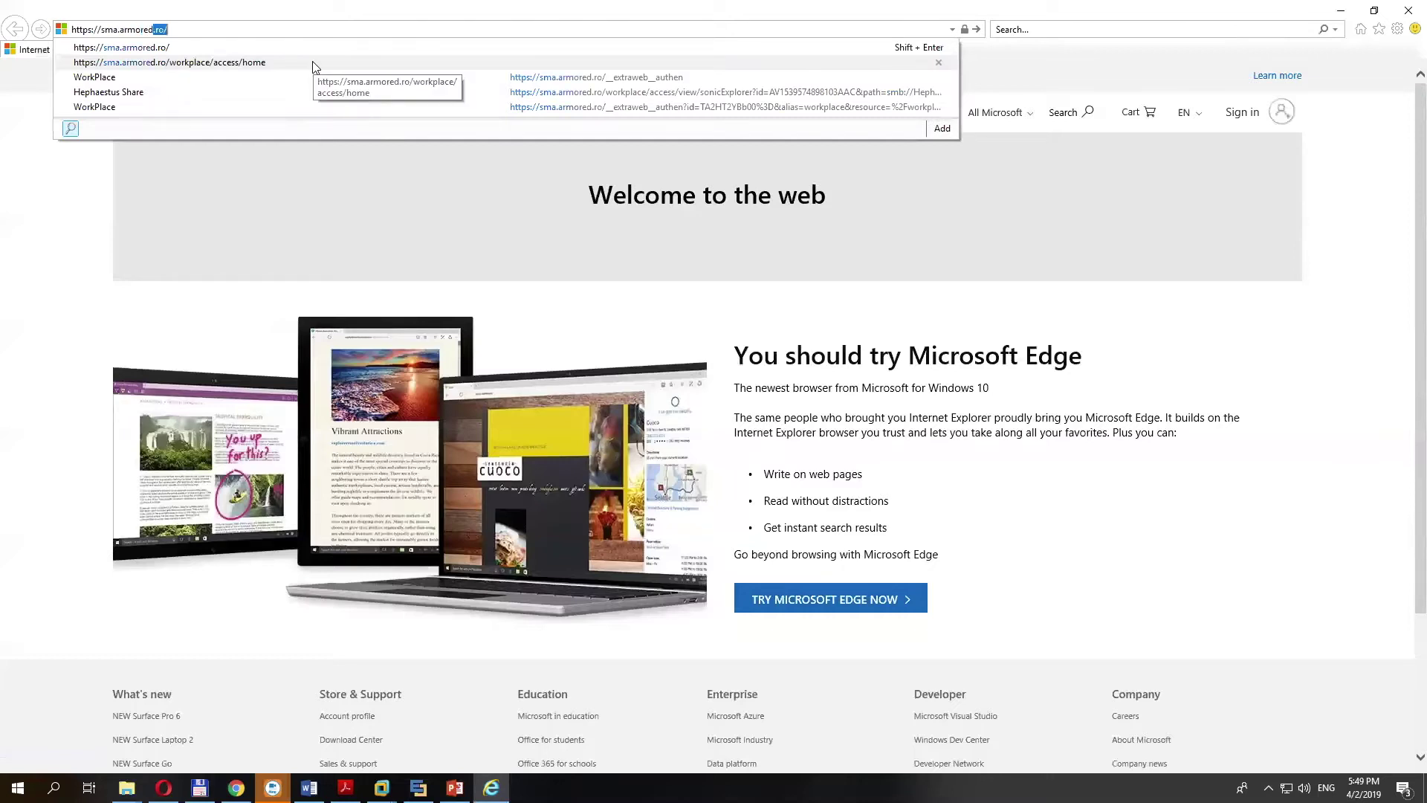
{"action": "type", "text": "o/"}
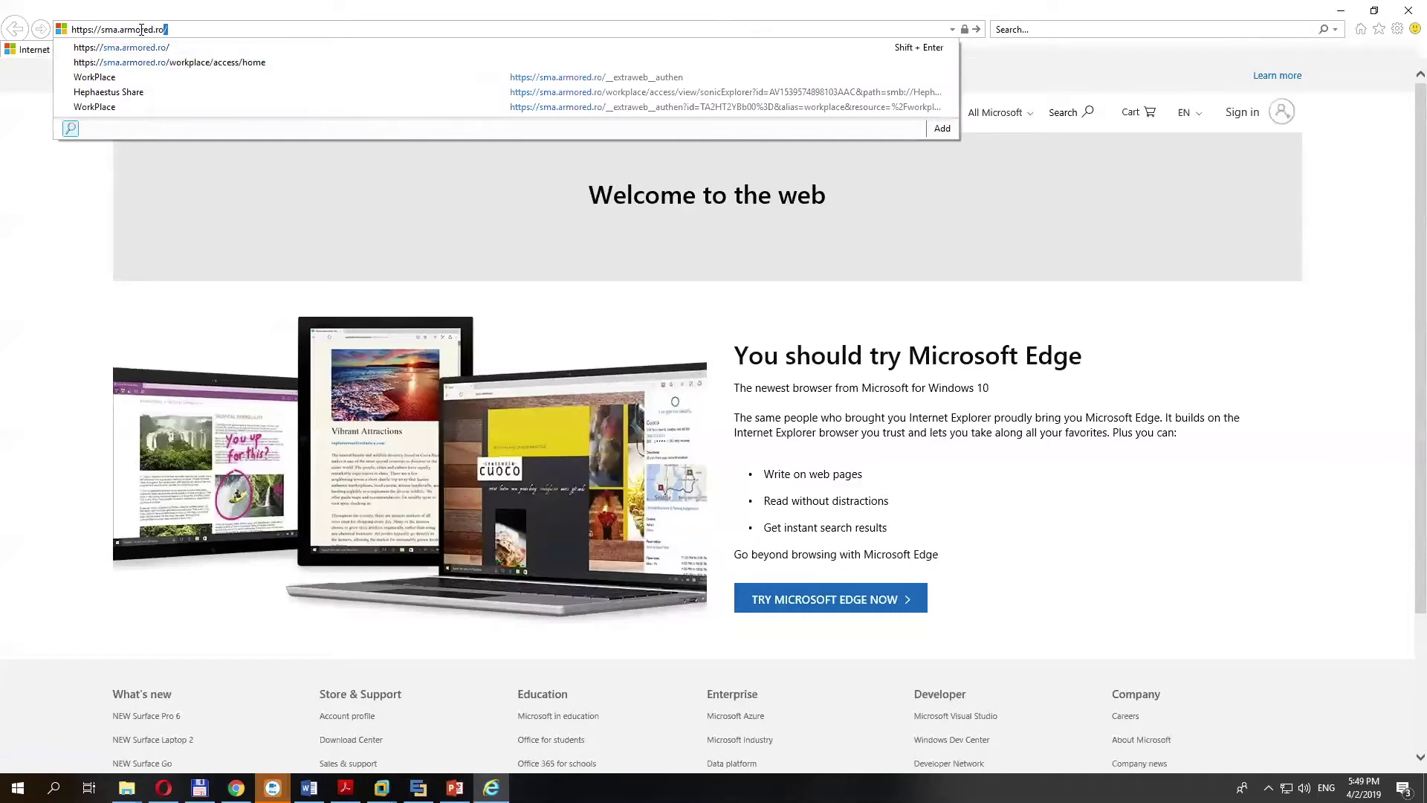
{"action": "left_click_drag", "start_coordinate": [101, 30], "coordinate": [183, 27]}
{"action": "left_click", "coordinate": [186, 30]}
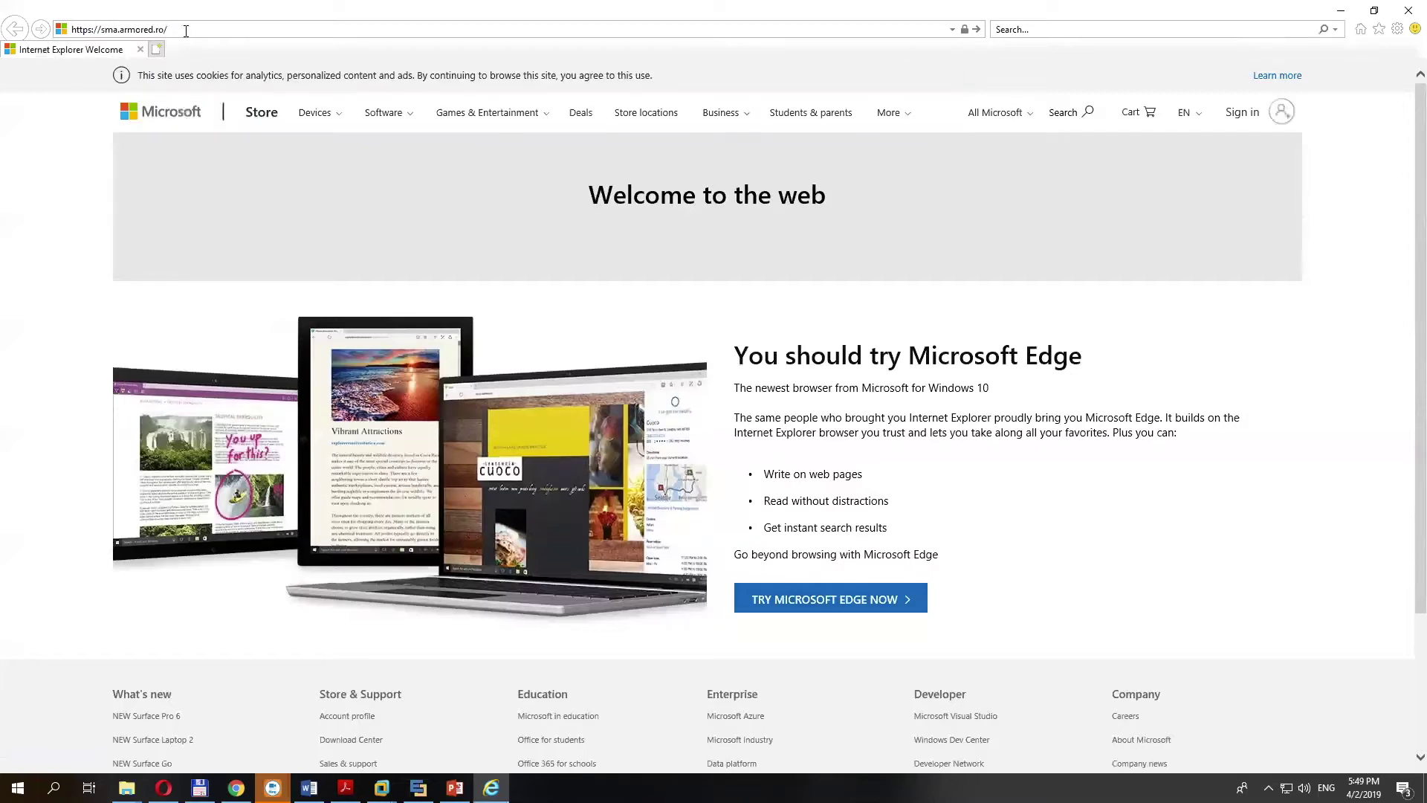
{"action": "key", "text": "Return"}
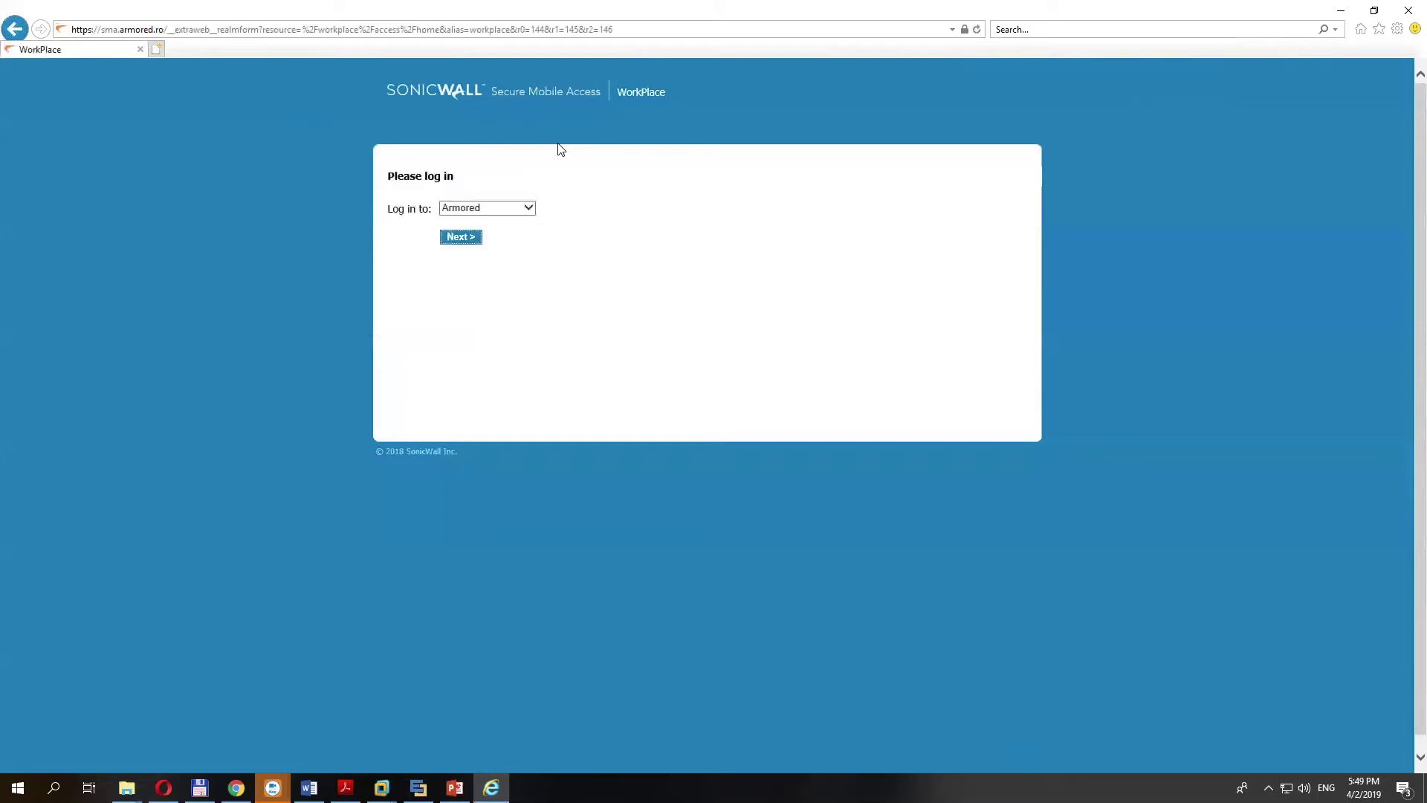
{"action": "left_click", "coordinate": [472, 210]}
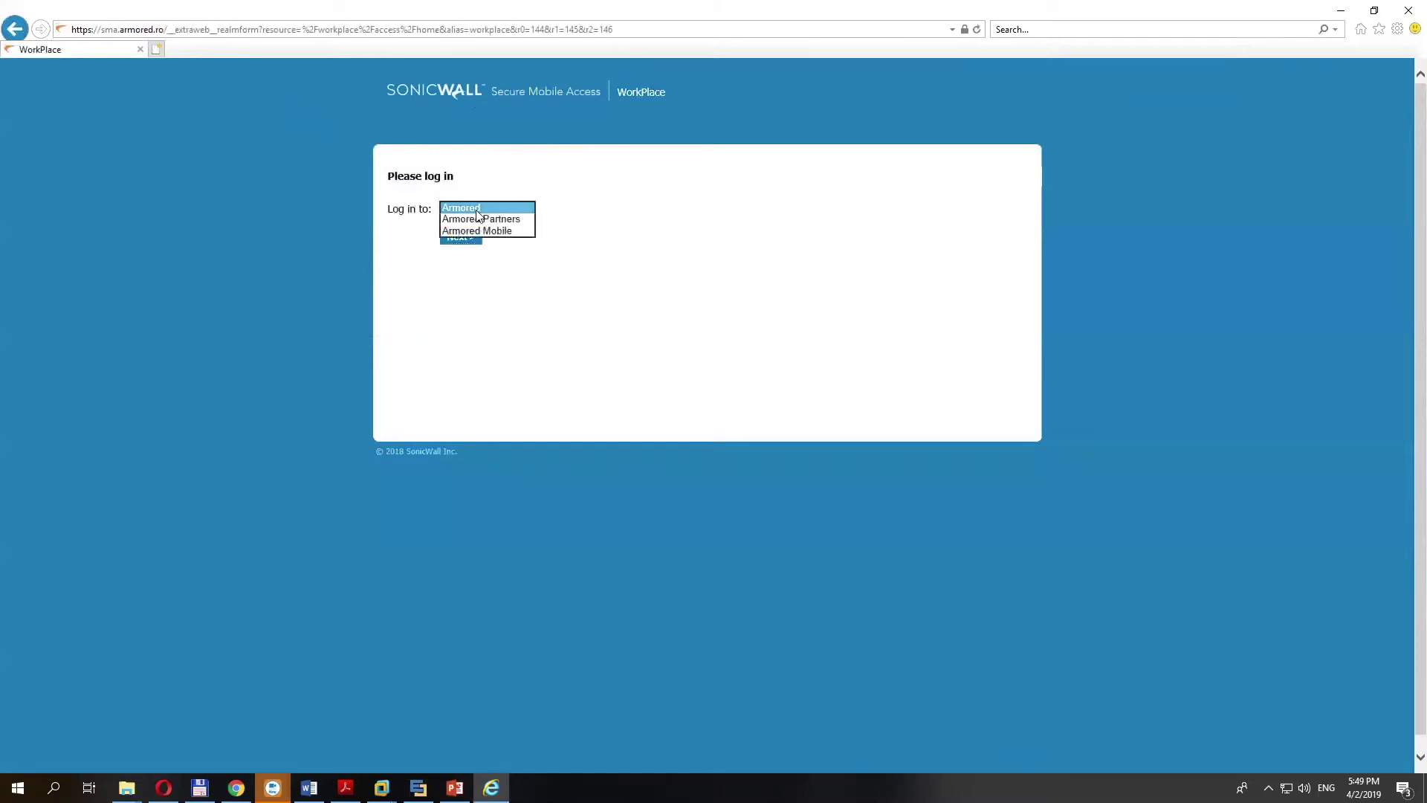
{"action": "left_click", "coordinate": [494, 218]}
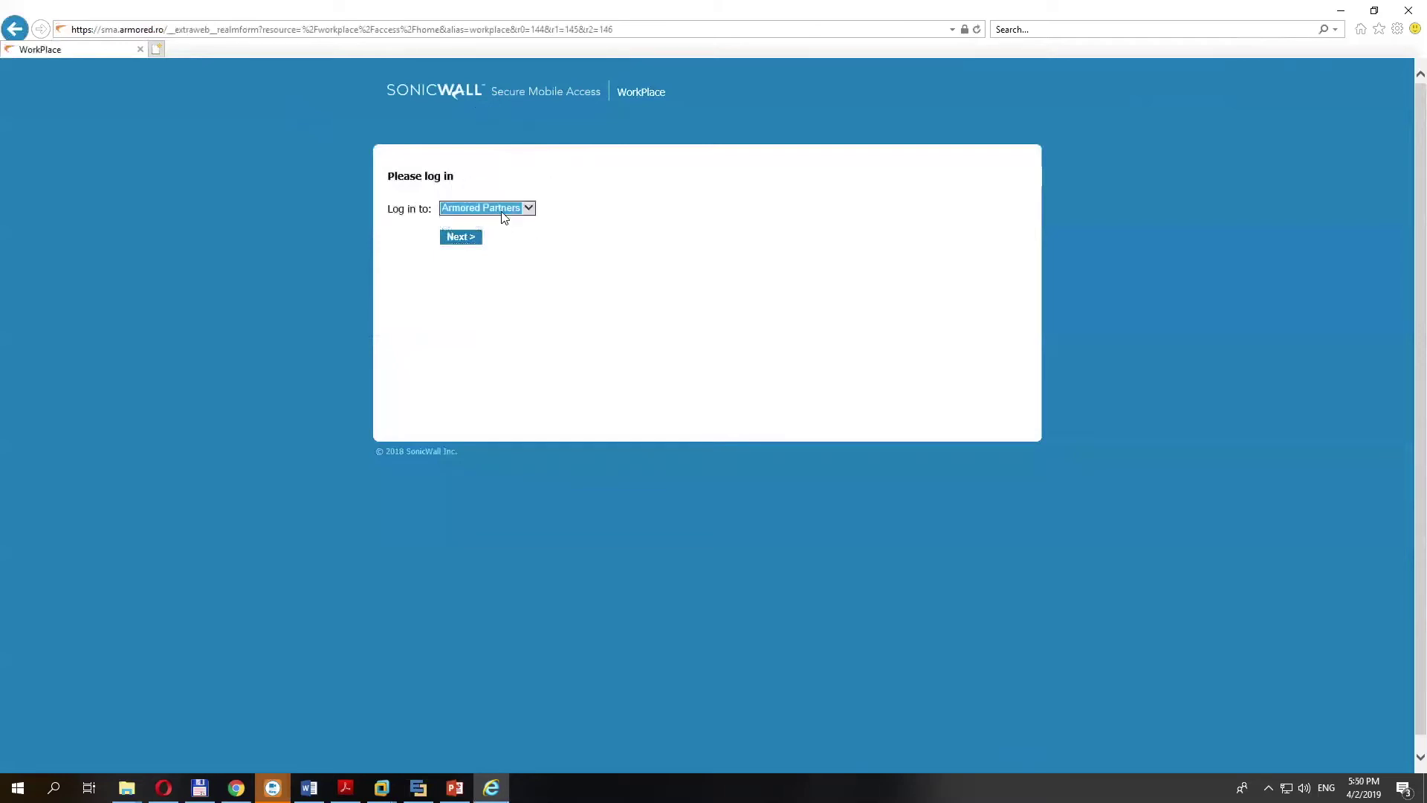
{"action": "left_click", "coordinate": [526, 211]}
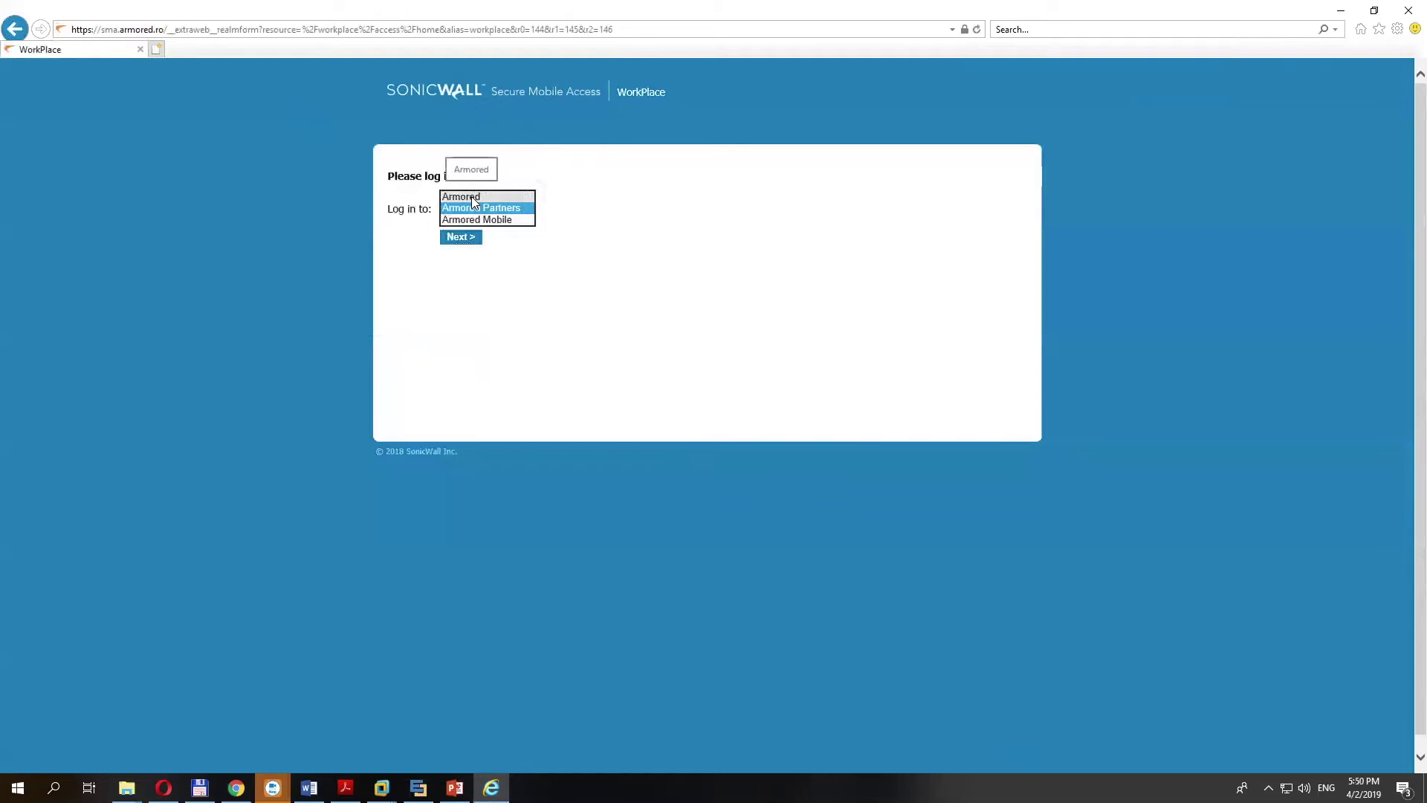
{"action": "left_click", "coordinate": [472, 196]}
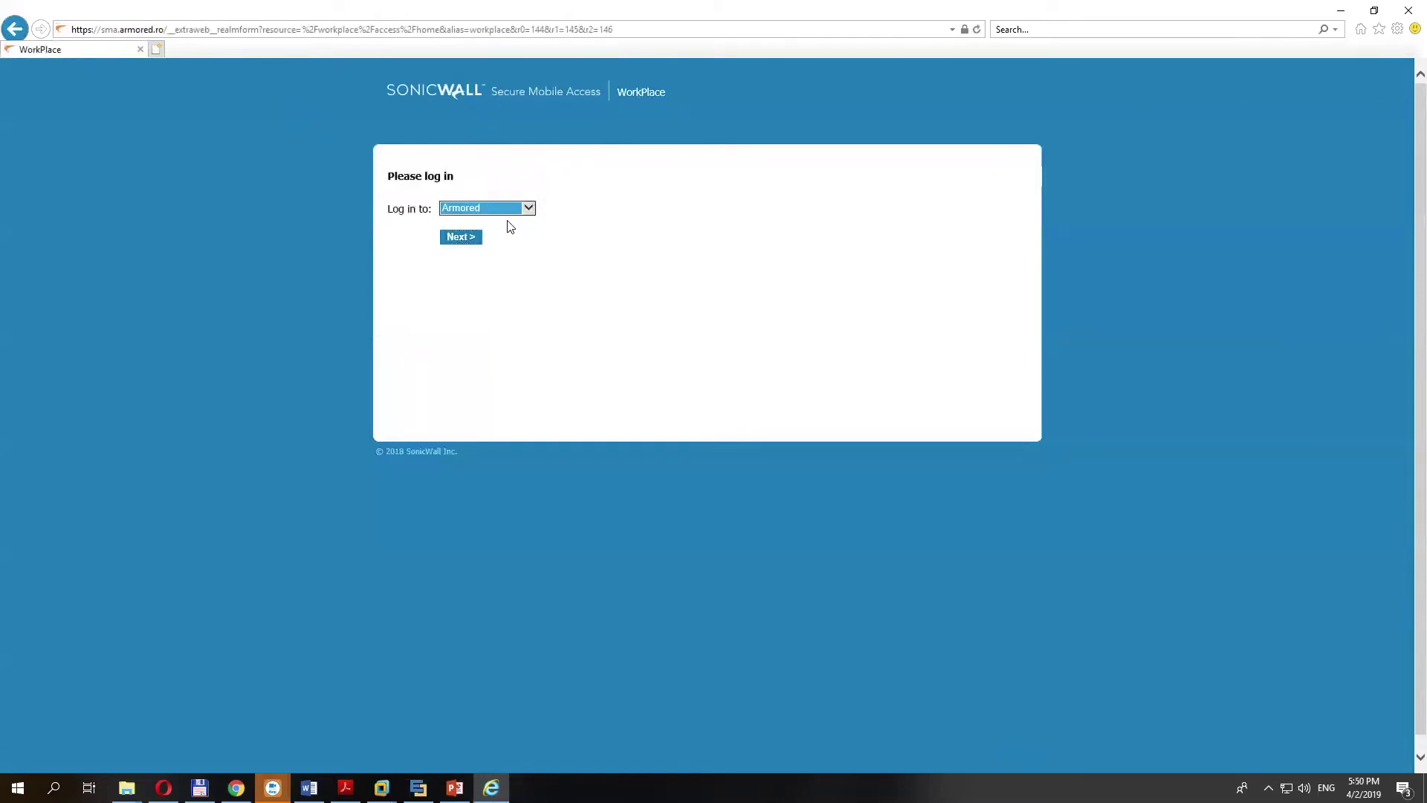
Continue to the Armored credentials page, check the prefilled username, and log in.
{"action": "left_click", "coordinate": [467, 238]}
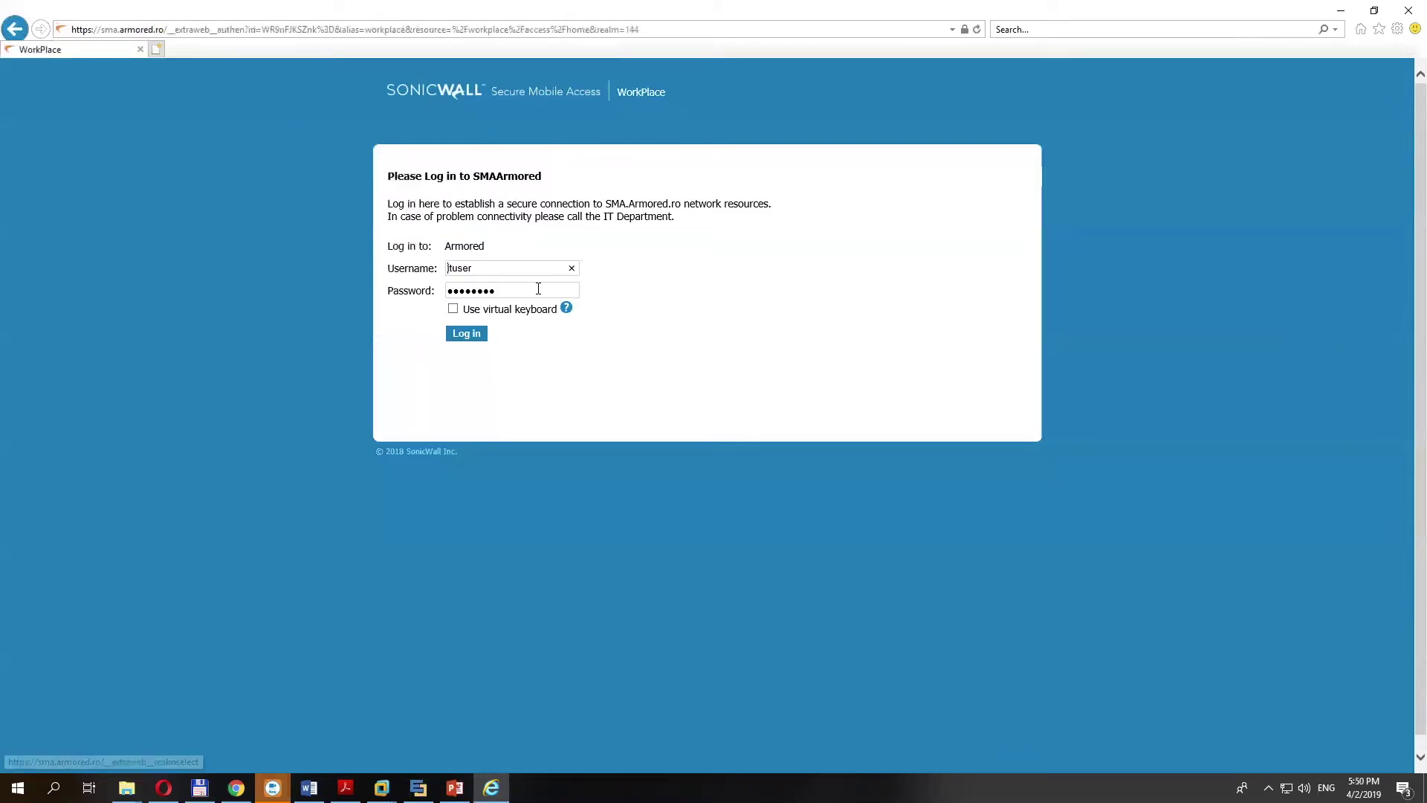
{"action": "double_click", "coordinate": [498, 269]}
{"action": "left_click", "coordinate": [535, 247]}
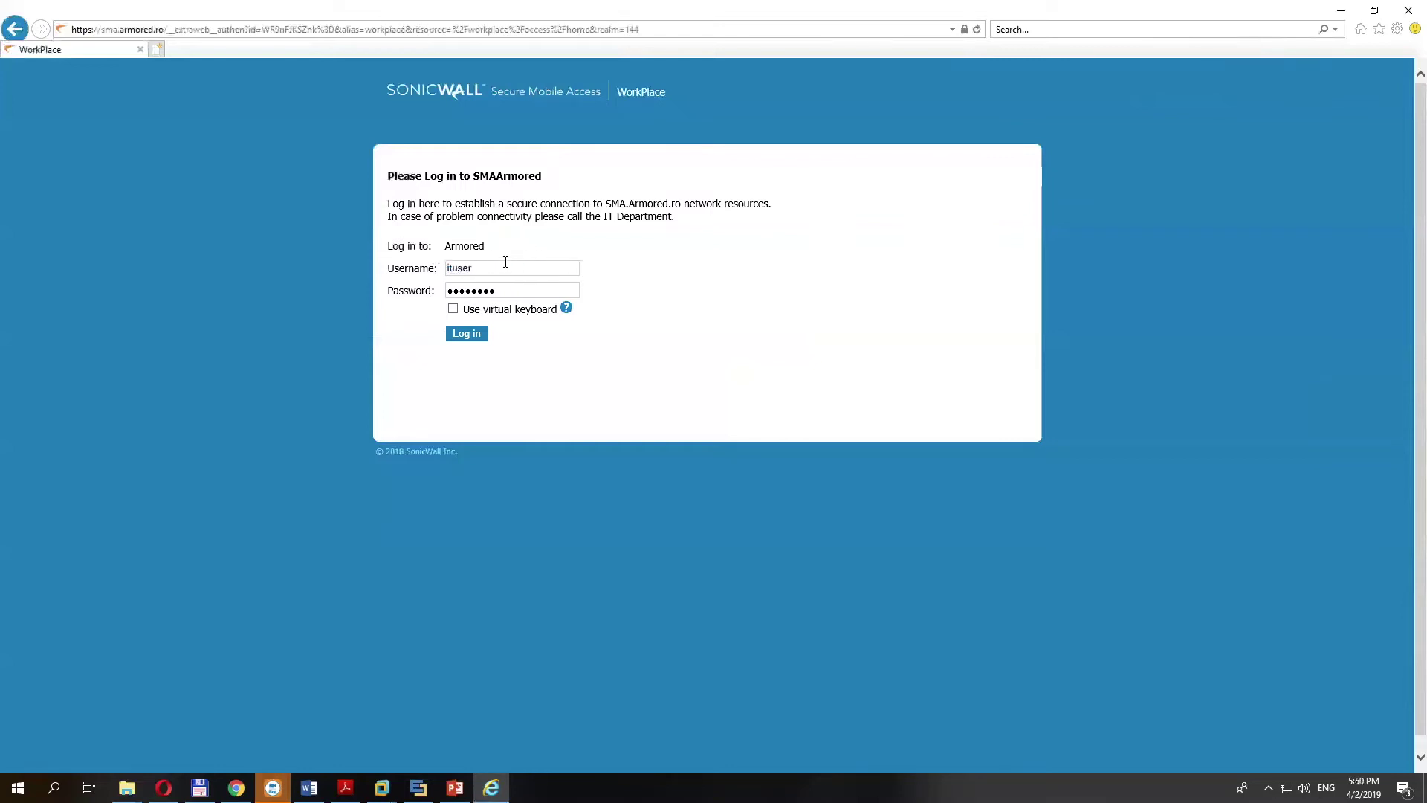
{"action": "left_click_drag", "start_coordinate": [452, 269], "coordinate": [488, 270]}
{"action": "left_click", "coordinate": [454, 269]}
{"action": "left_click_drag", "start_coordinate": [447, 268], "coordinate": [476, 268]}
{"action": "left_click", "coordinate": [489, 264]}
{"action": "left_click", "coordinate": [480, 333]}
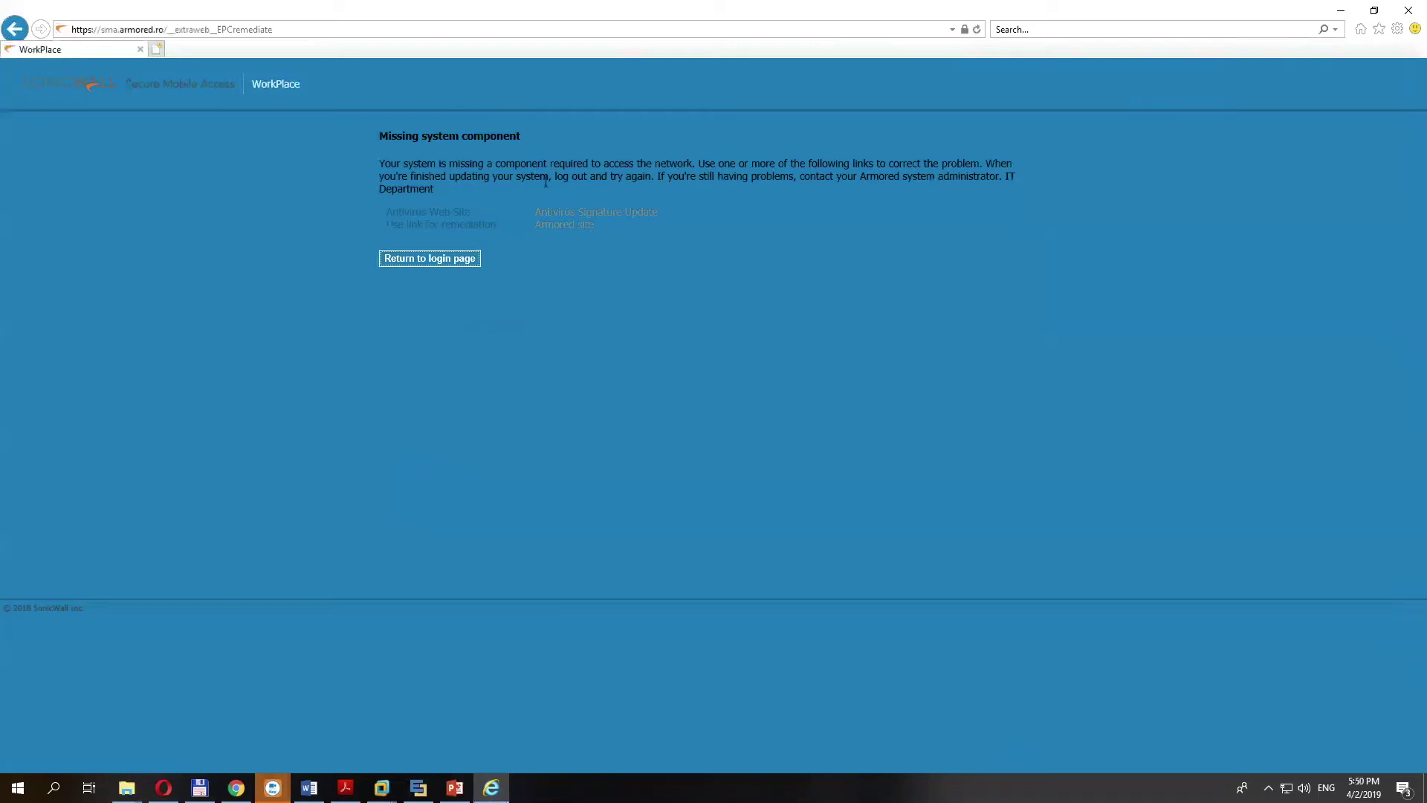
{"action": "left_click_drag", "start_coordinate": [388, 162], "coordinate": [994, 164]}
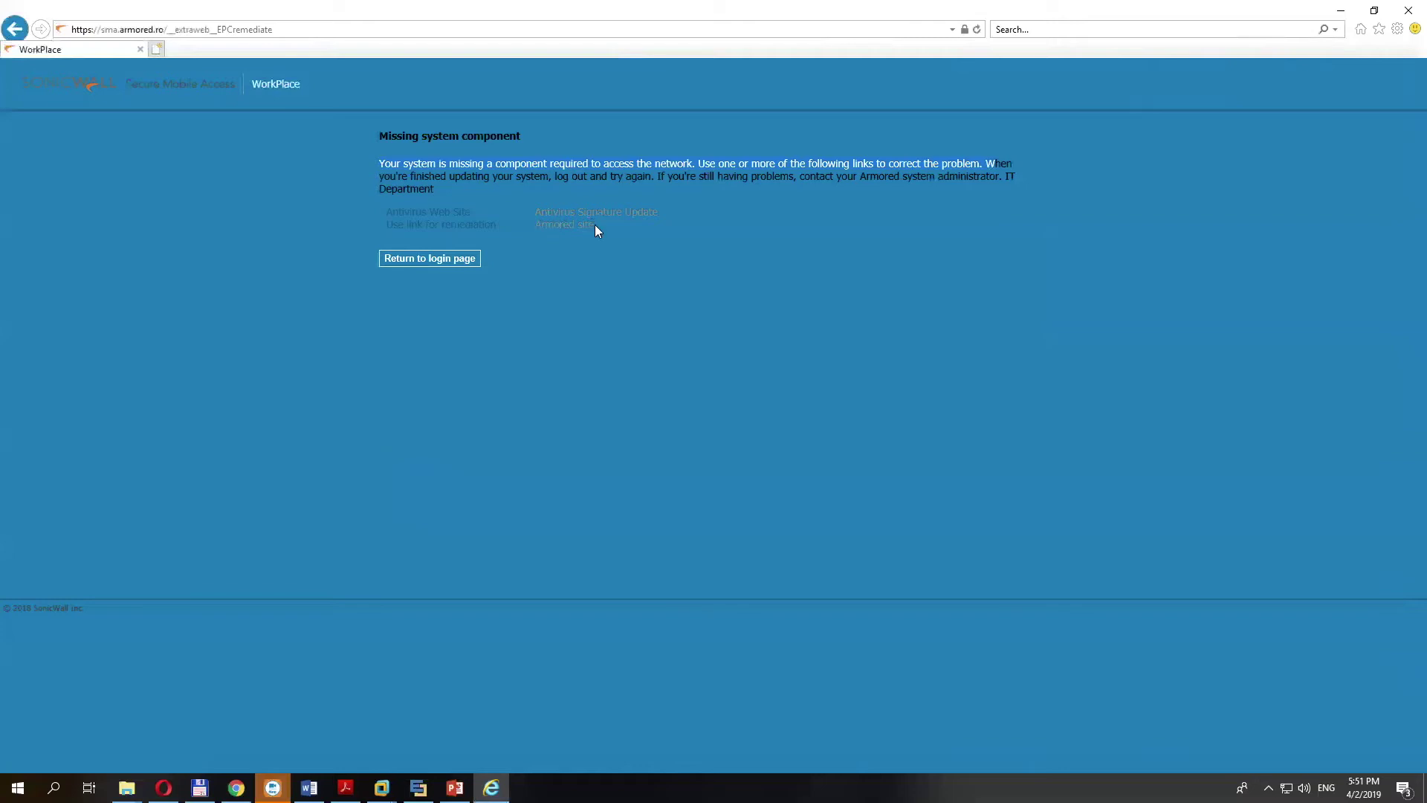
Return to the realm login, launch and minimize a blank Notepad, then reach the Armored credentials form.
{"action": "left_click", "coordinate": [436, 259]}
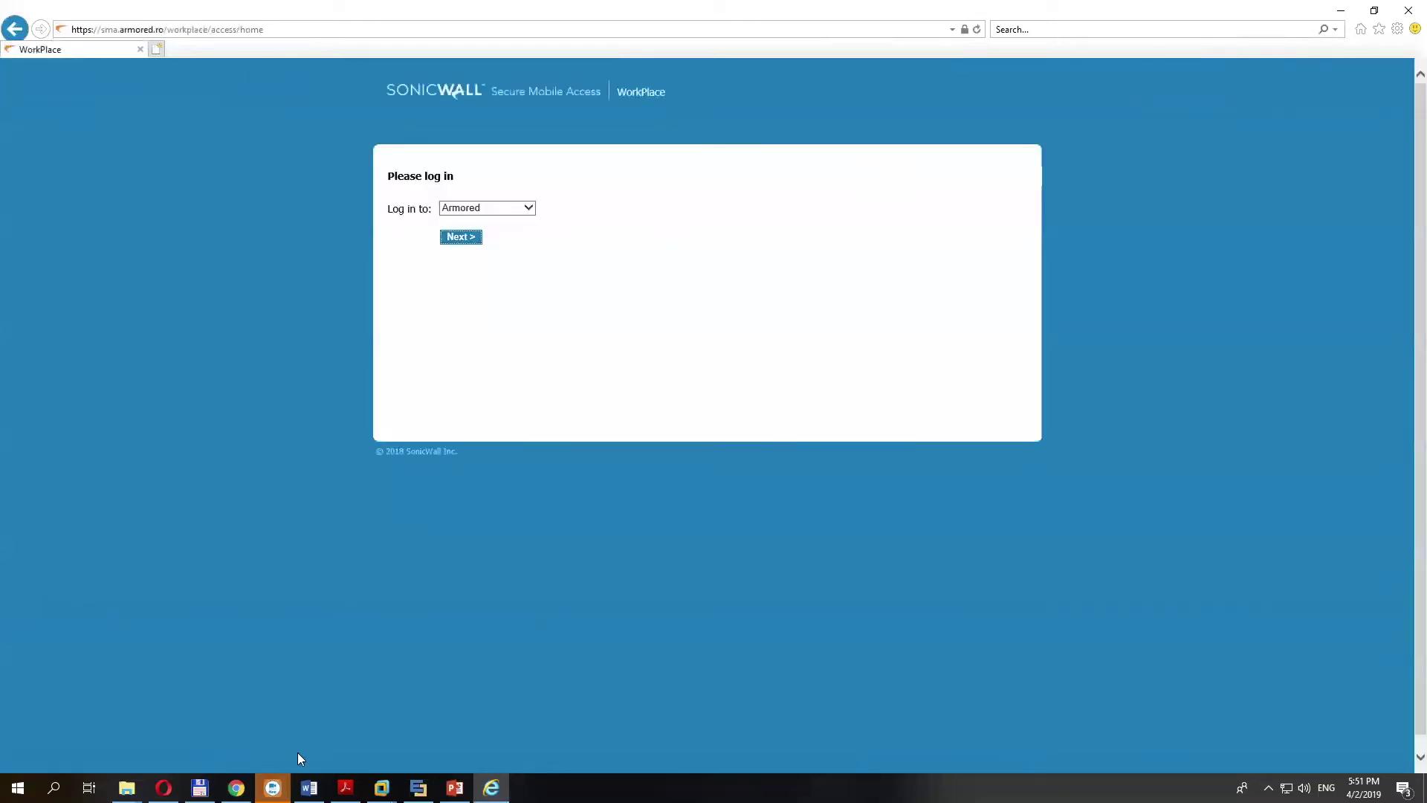
{"action": "left_click", "coordinate": [18, 787]}
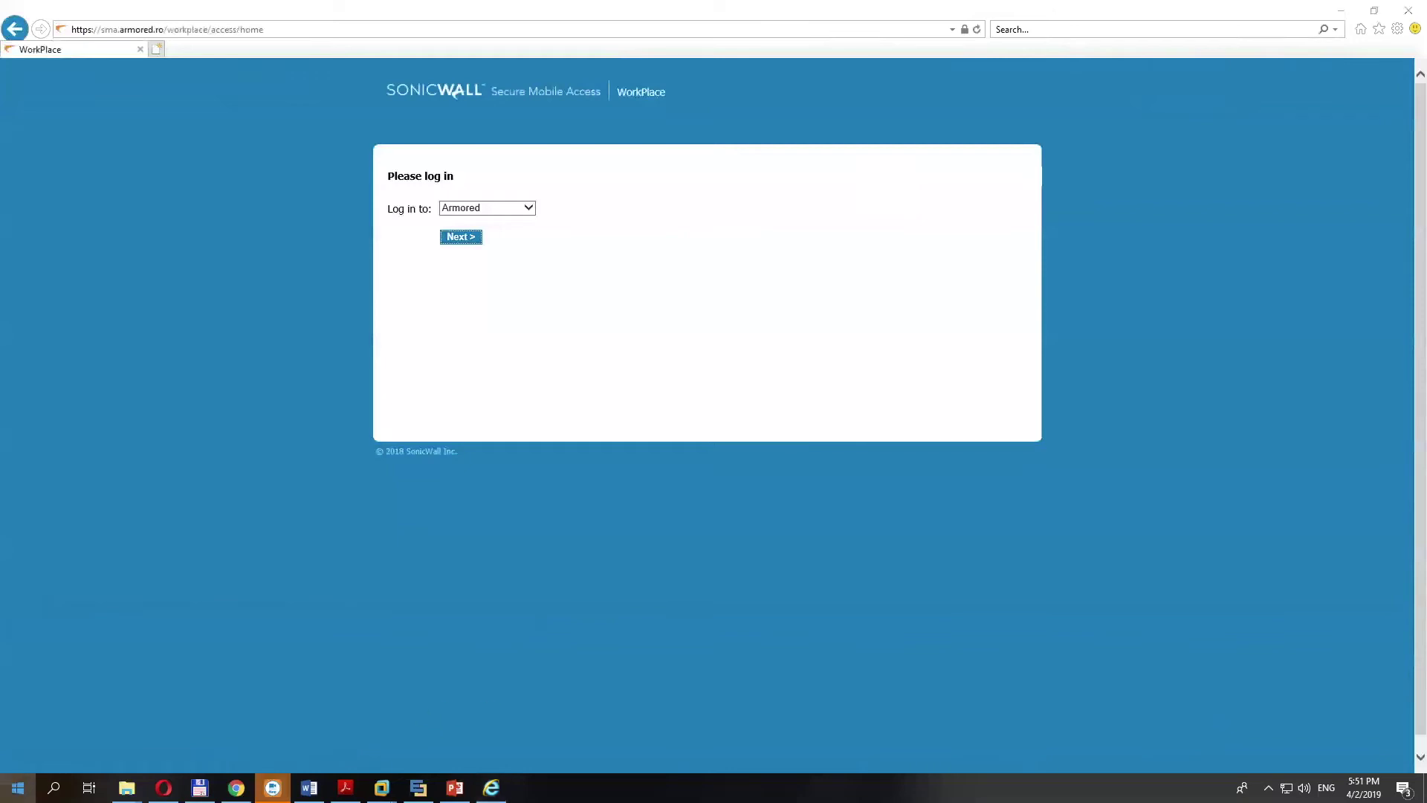
{"action": "type", "text": "notepad"}
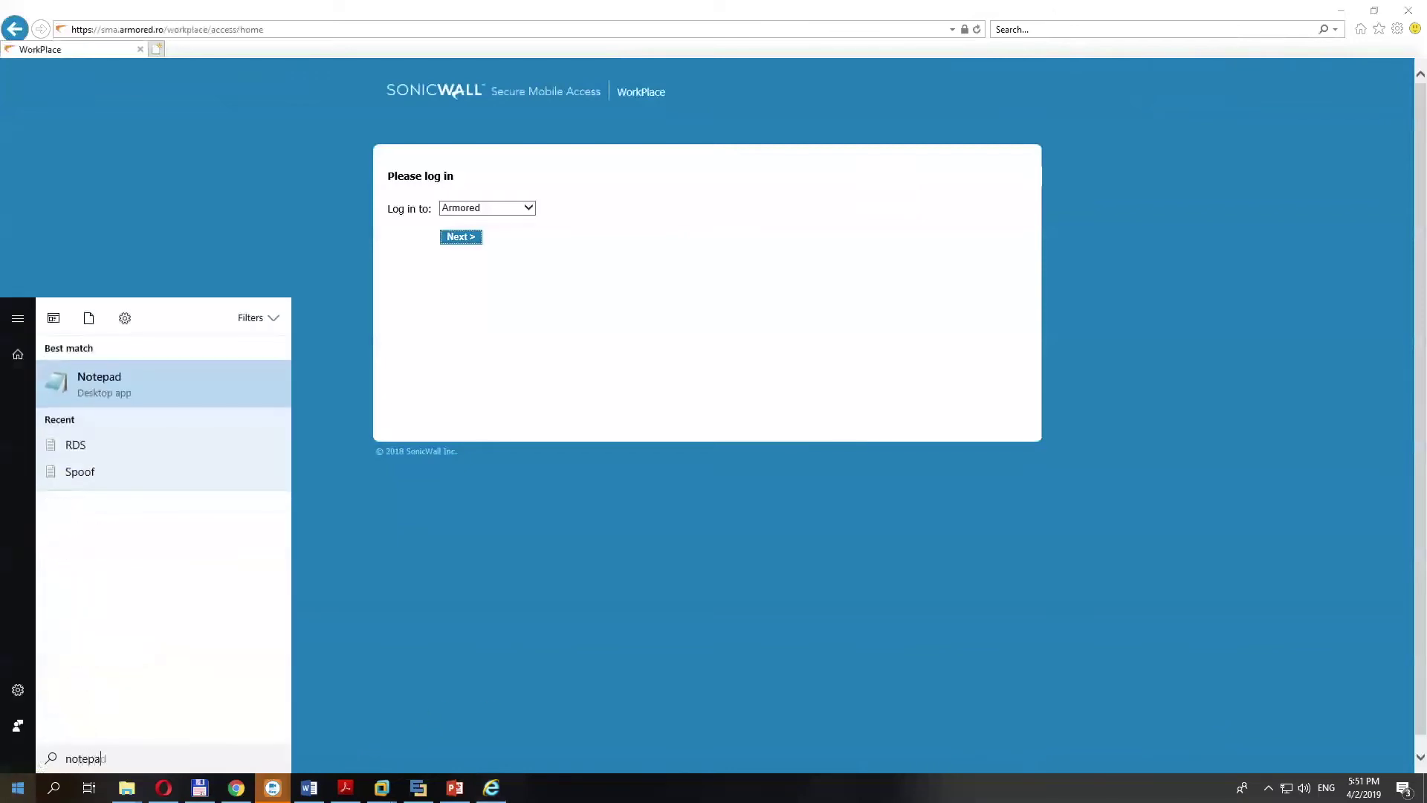
{"action": "left_click", "coordinate": [95, 385]}
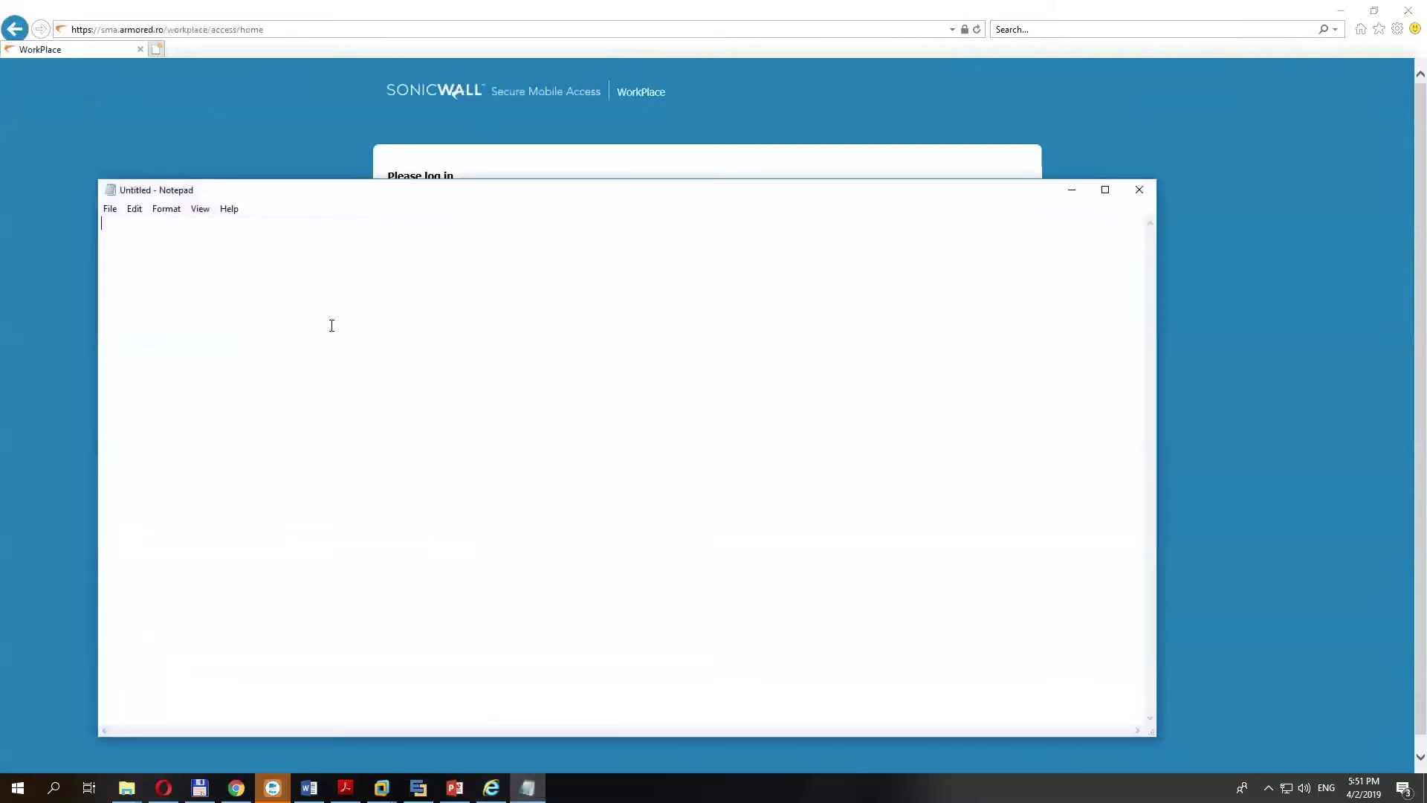
{"action": "left_click", "coordinate": [1071, 190]}
{"action": "left_click", "coordinate": [459, 236]}
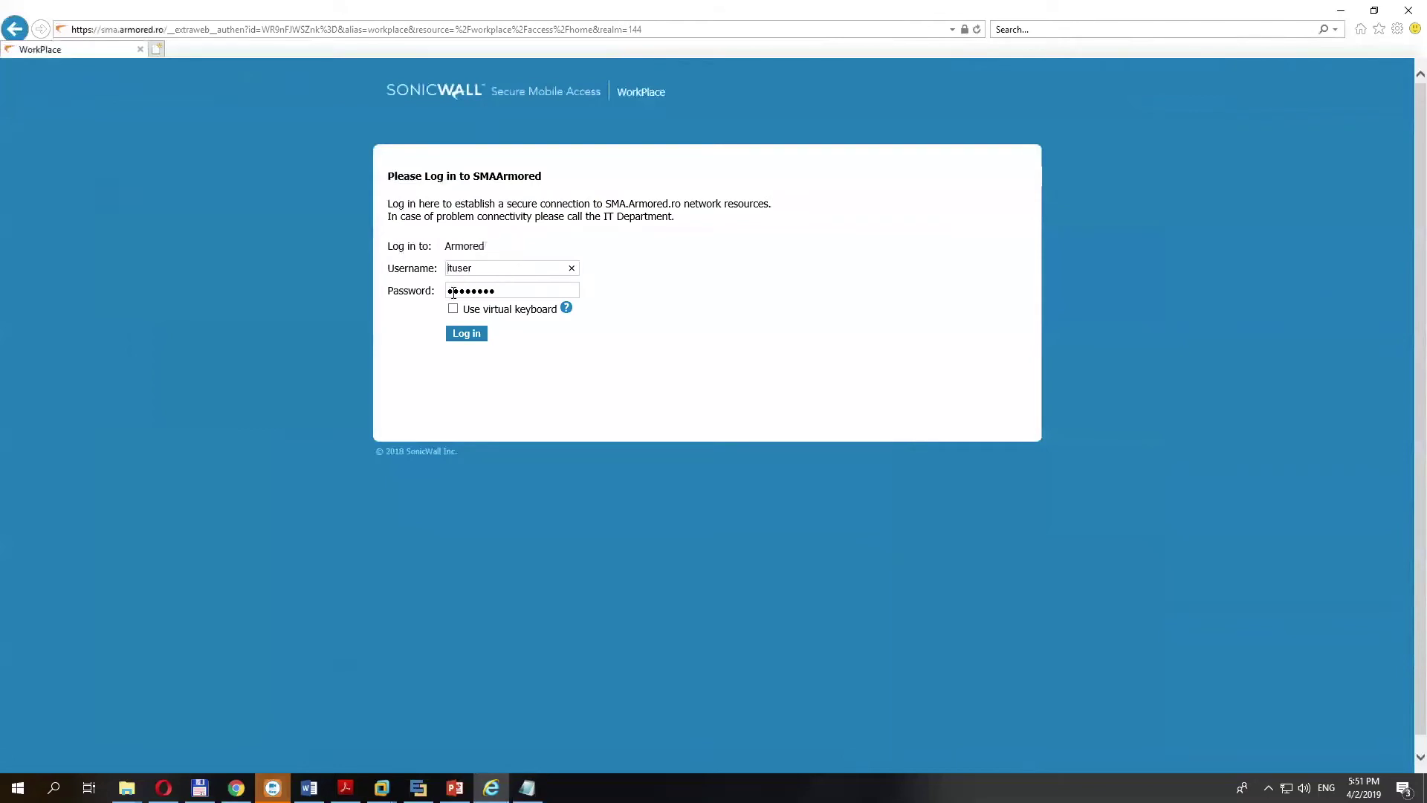
Log in again so the endpoint check loads the IT Department Workplace home.
{"action": "left_click", "coordinate": [466, 333]}
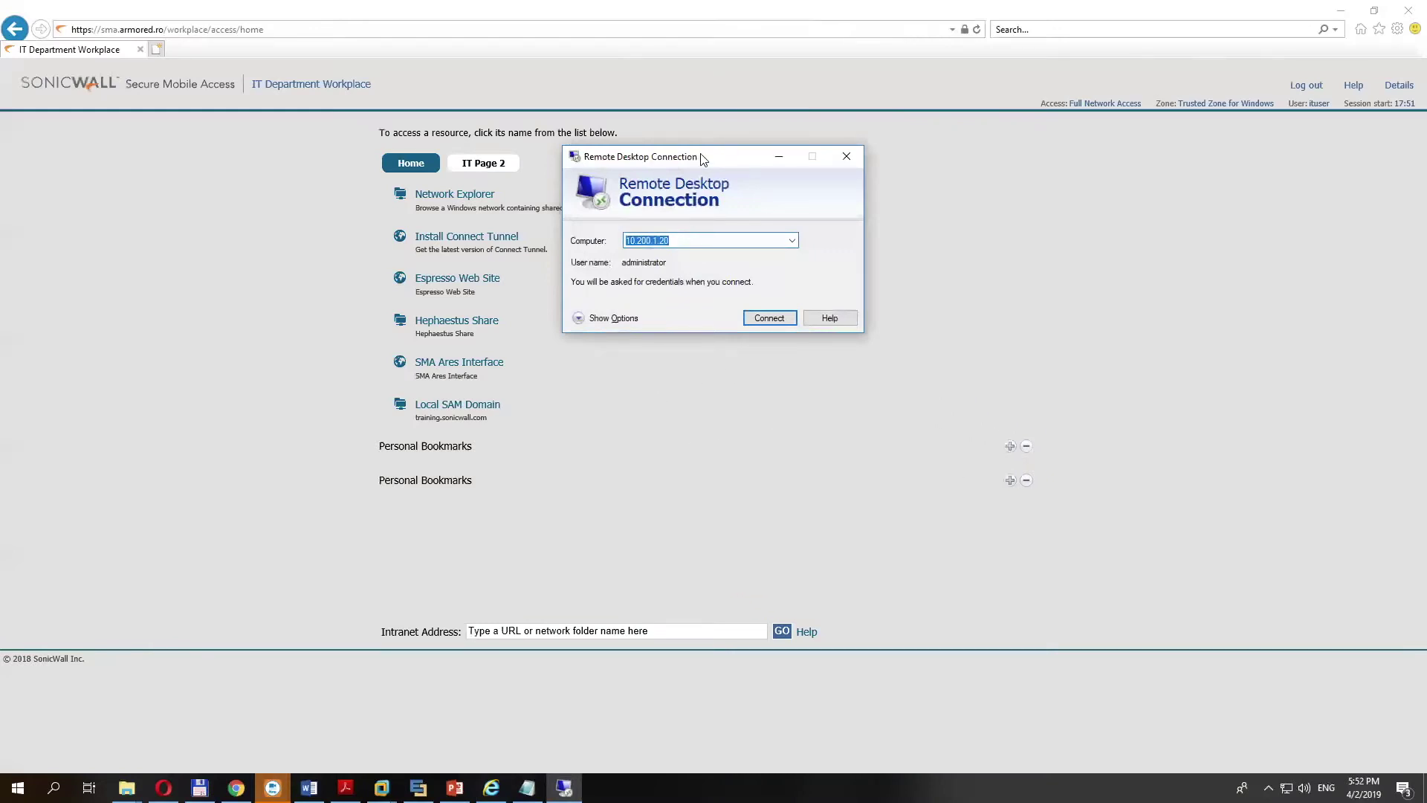
Set the Remote Desktop Connection computer to 10.200.1.20 and minimize the window.
{"action": "left_click_drag", "start_coordinate": [702, 158], "coordinate": [875, 182]}
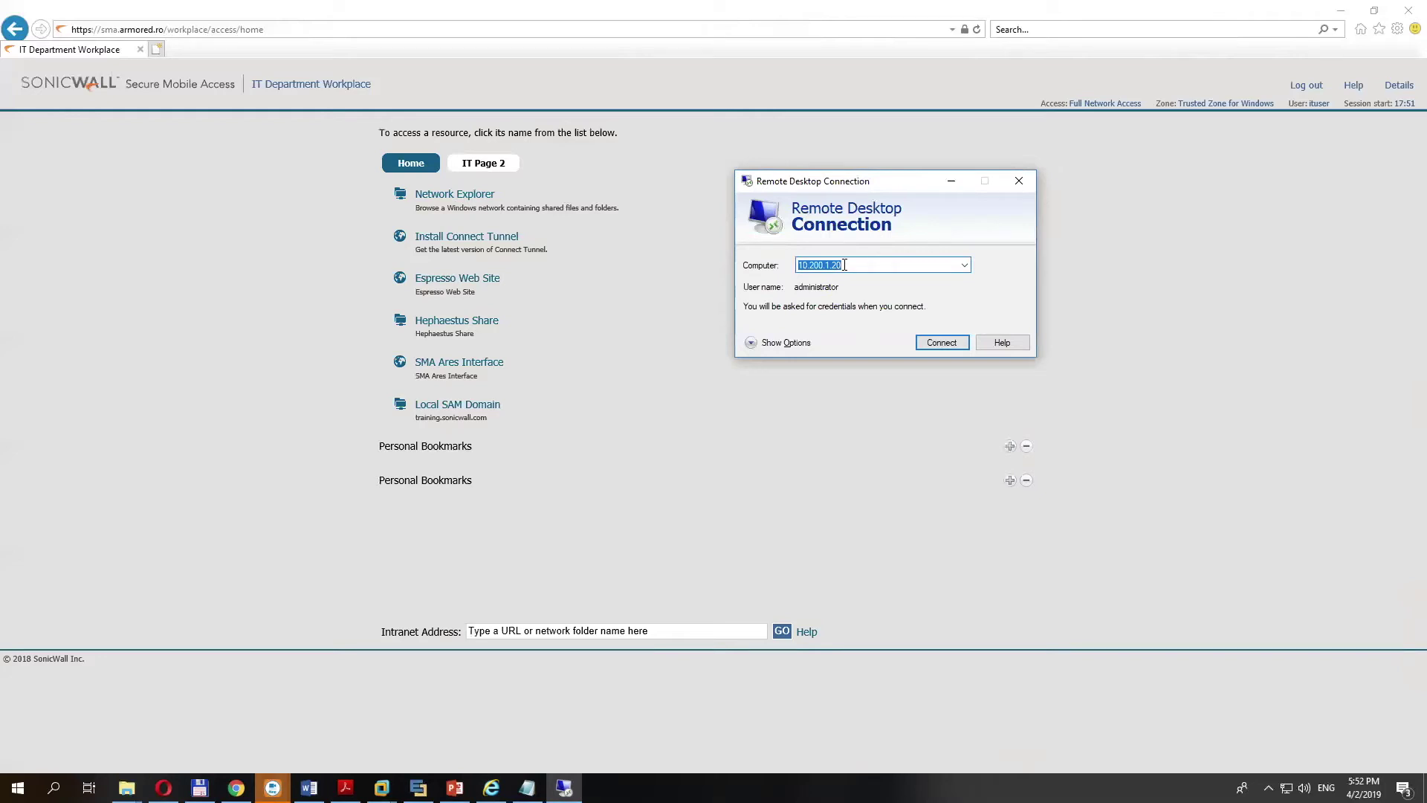
{"action": "left_click", "coordinate": [964, 265]}
{"action": "left_click", "coordinate": [871, 278]}
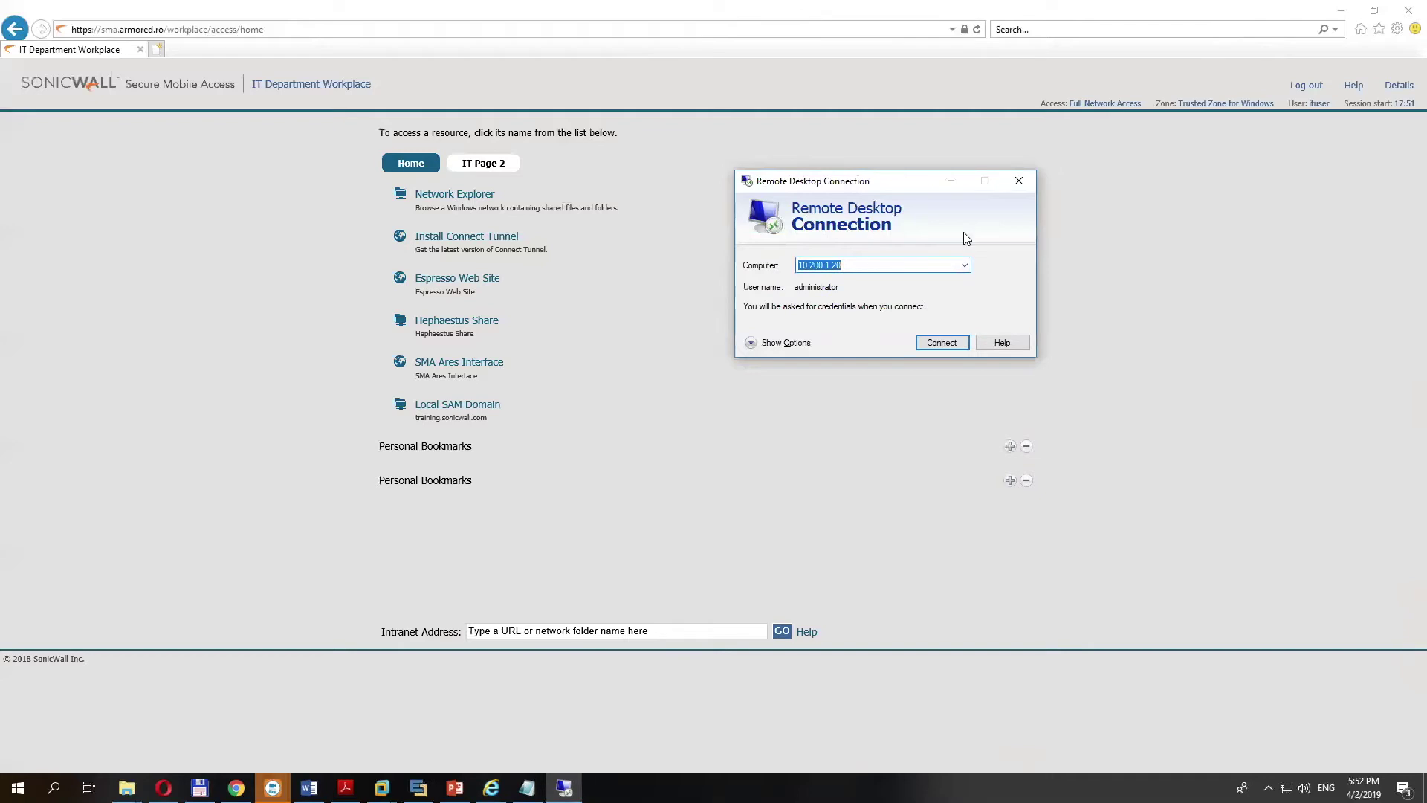
{"action": "left_click", "coordinate": [952, 181]}
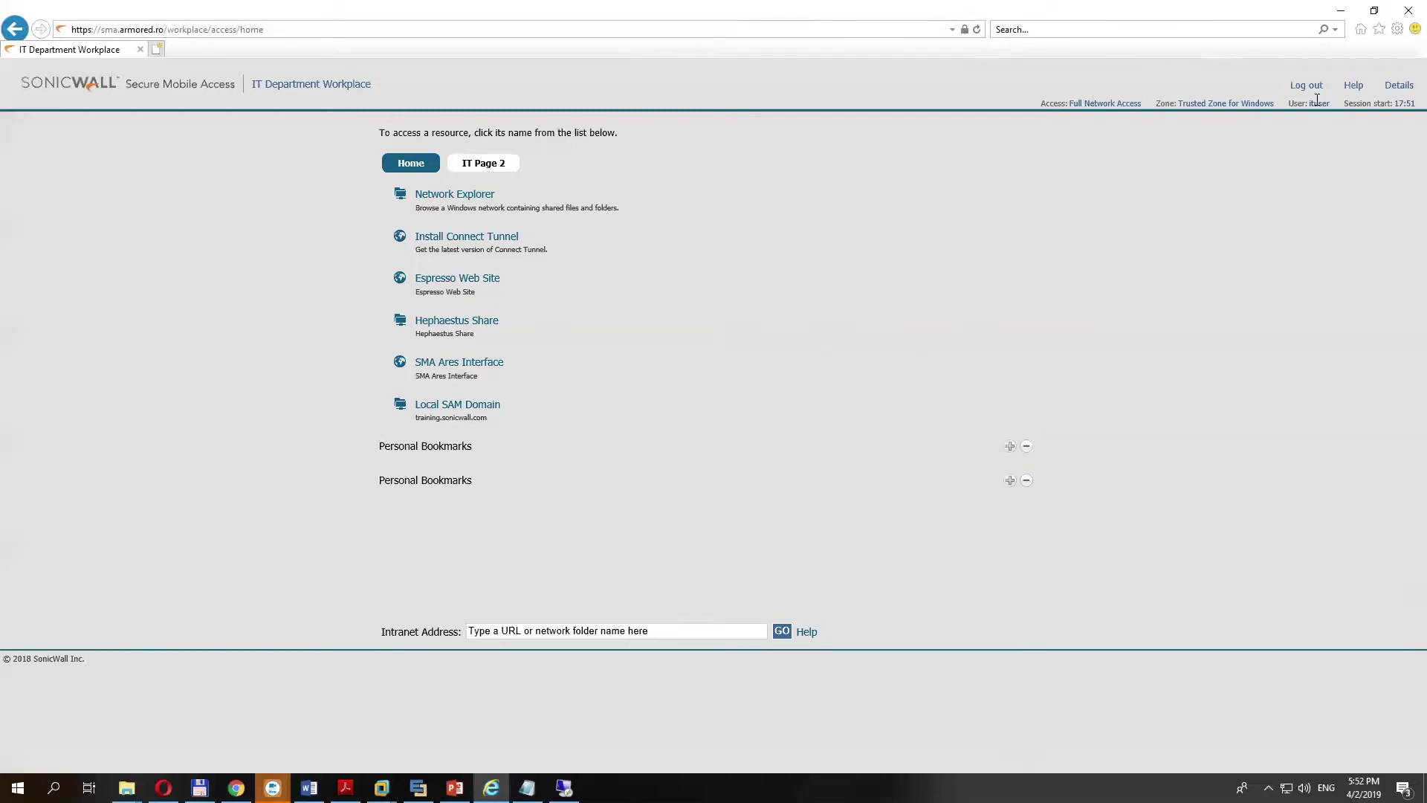
Open System Status and highlight the OnDemand Tunnel access agent version 12.2.0.157.
{"action": "left_click", "coordinate": [1399, 85]}
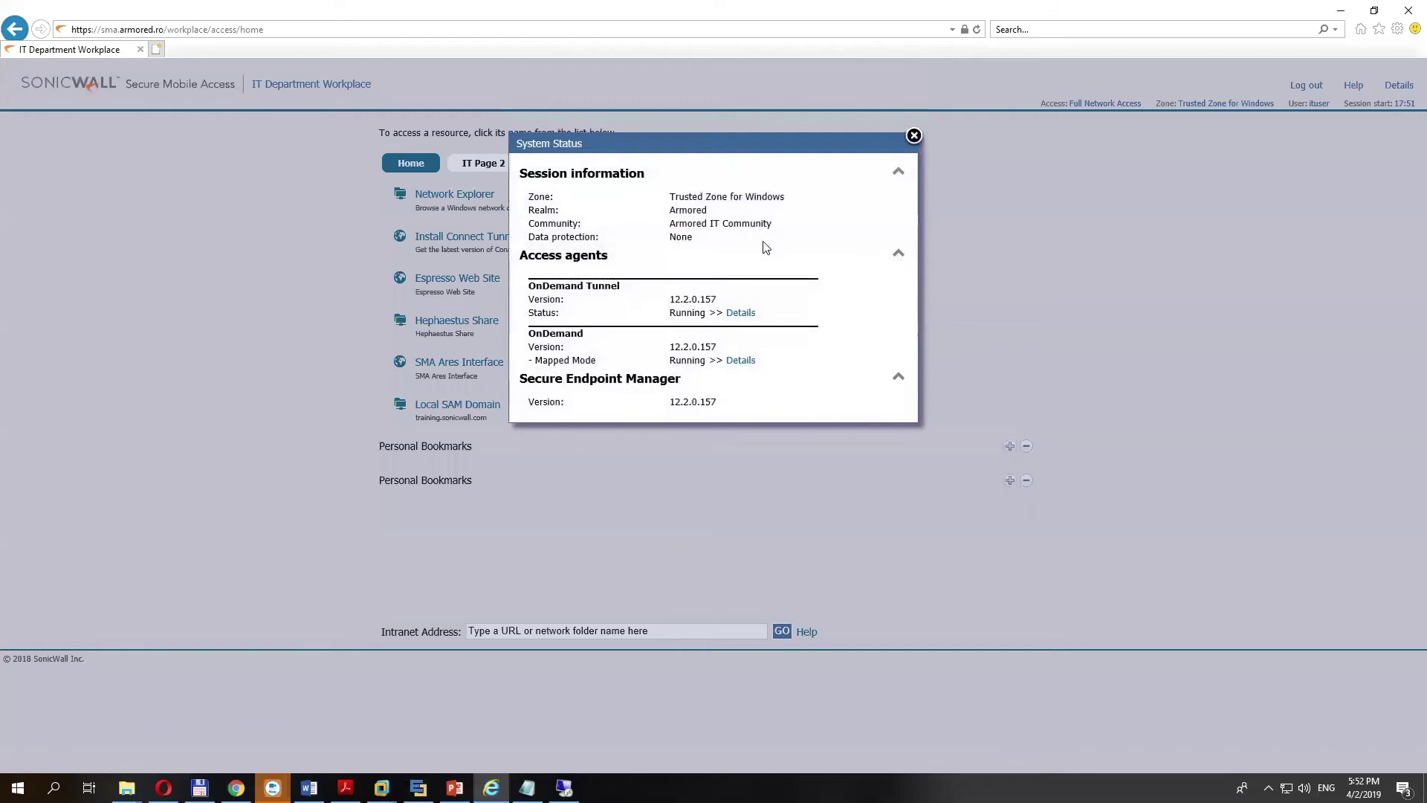
{"action": "left_click_drag", "start_coordinate": [526, 283], "coordinate": [777, 318]}
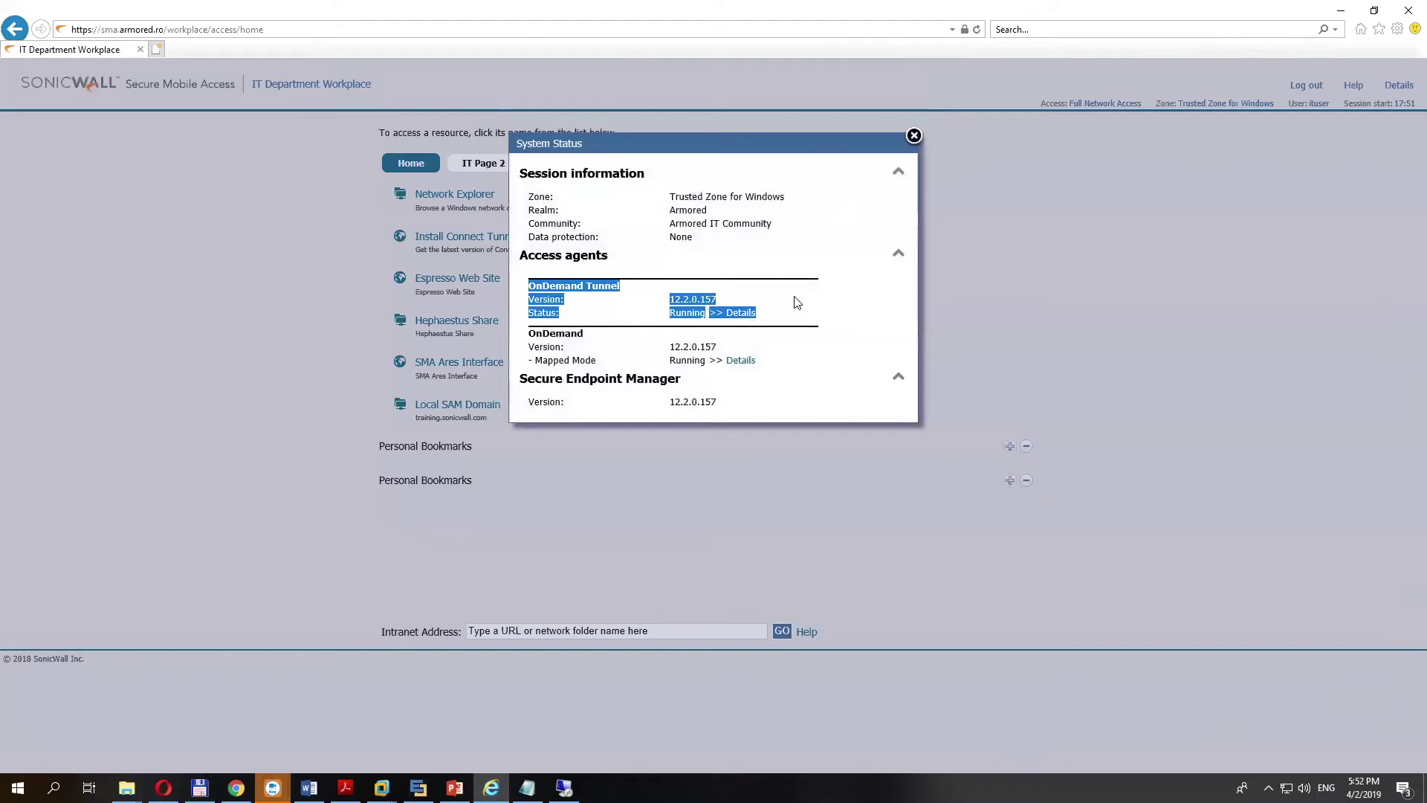
{"action": "left_click", "coordinate": [797, 302]}
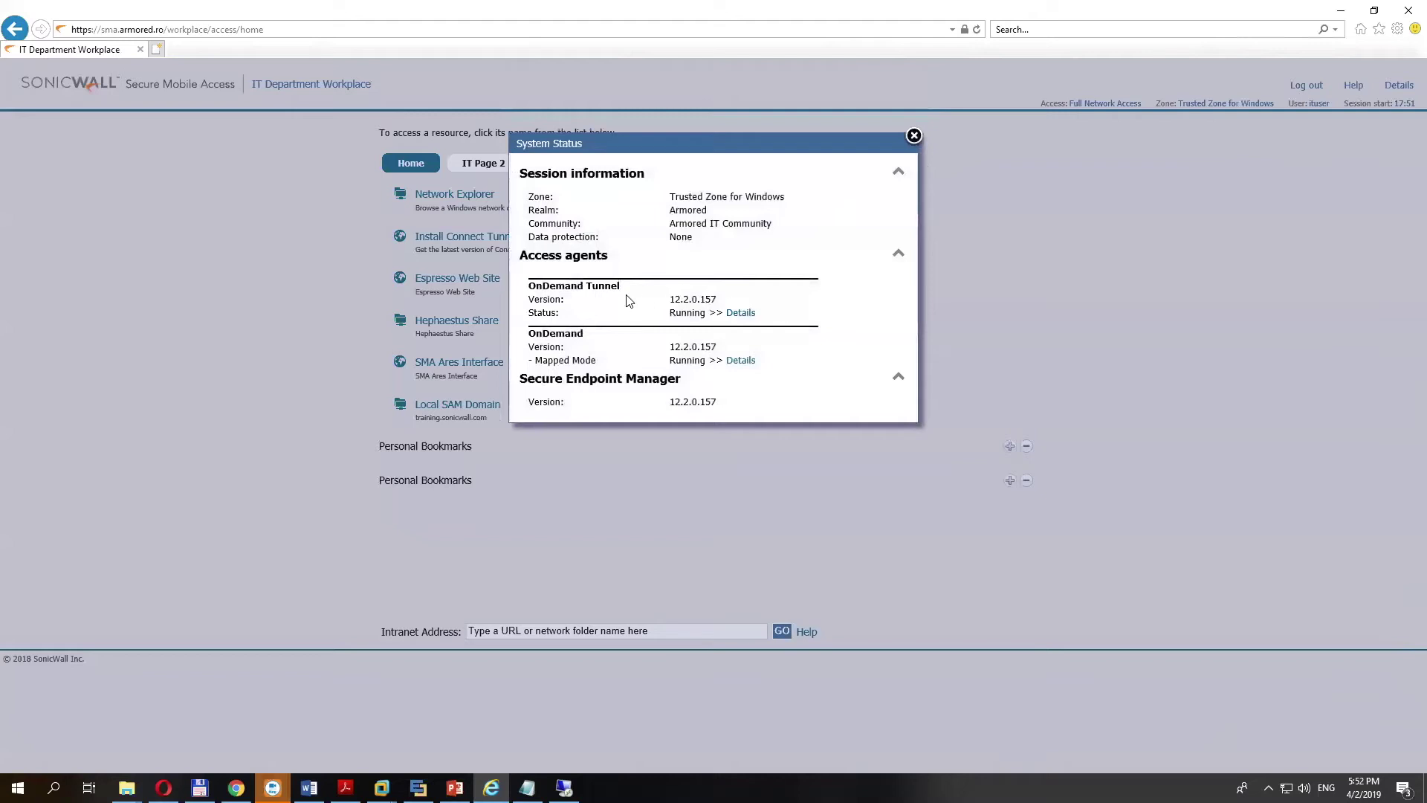
{"action": "left_click_drag", "start_coordinate": [535, 290], "coordinate": [614, 309]}
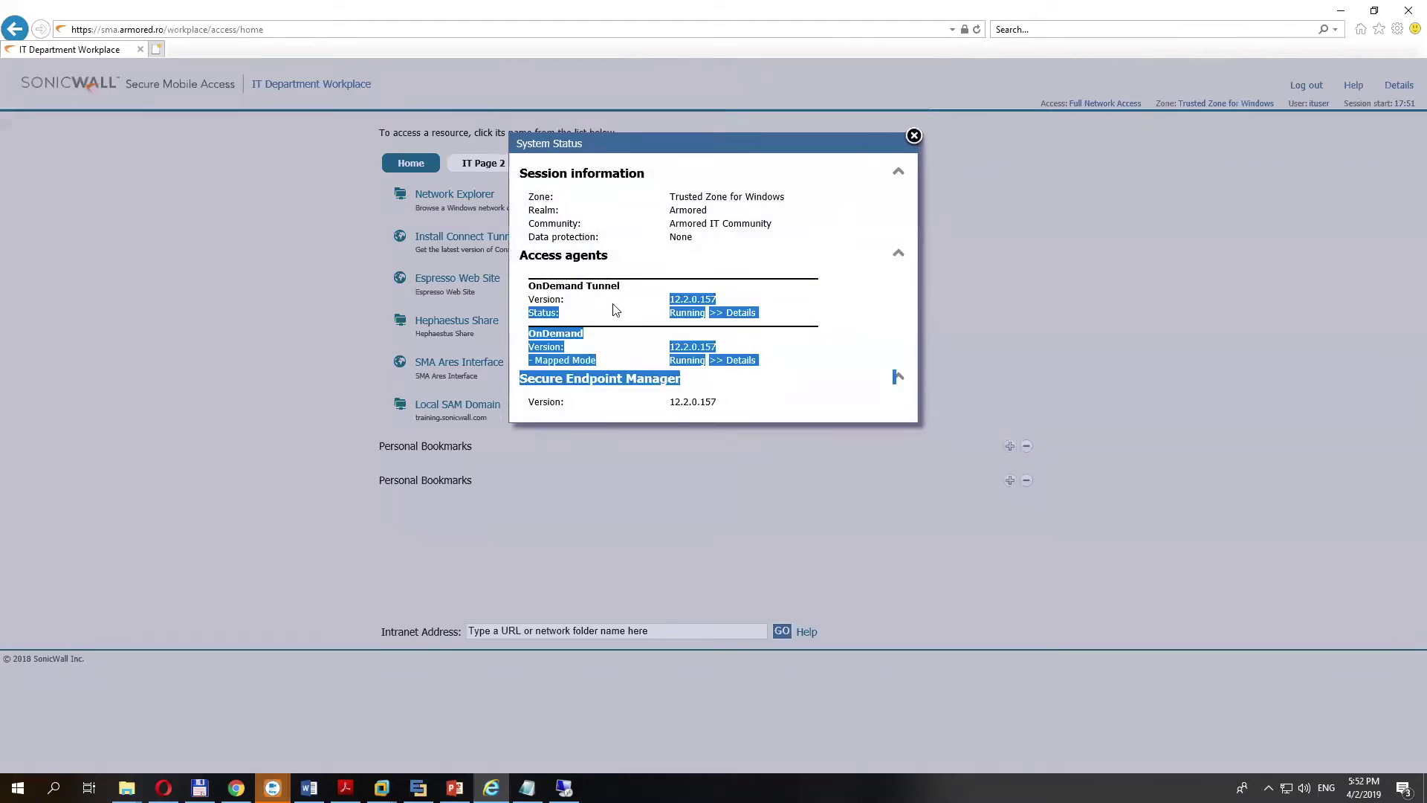
{"action": "left_click", "coordinate": [614, 310]}
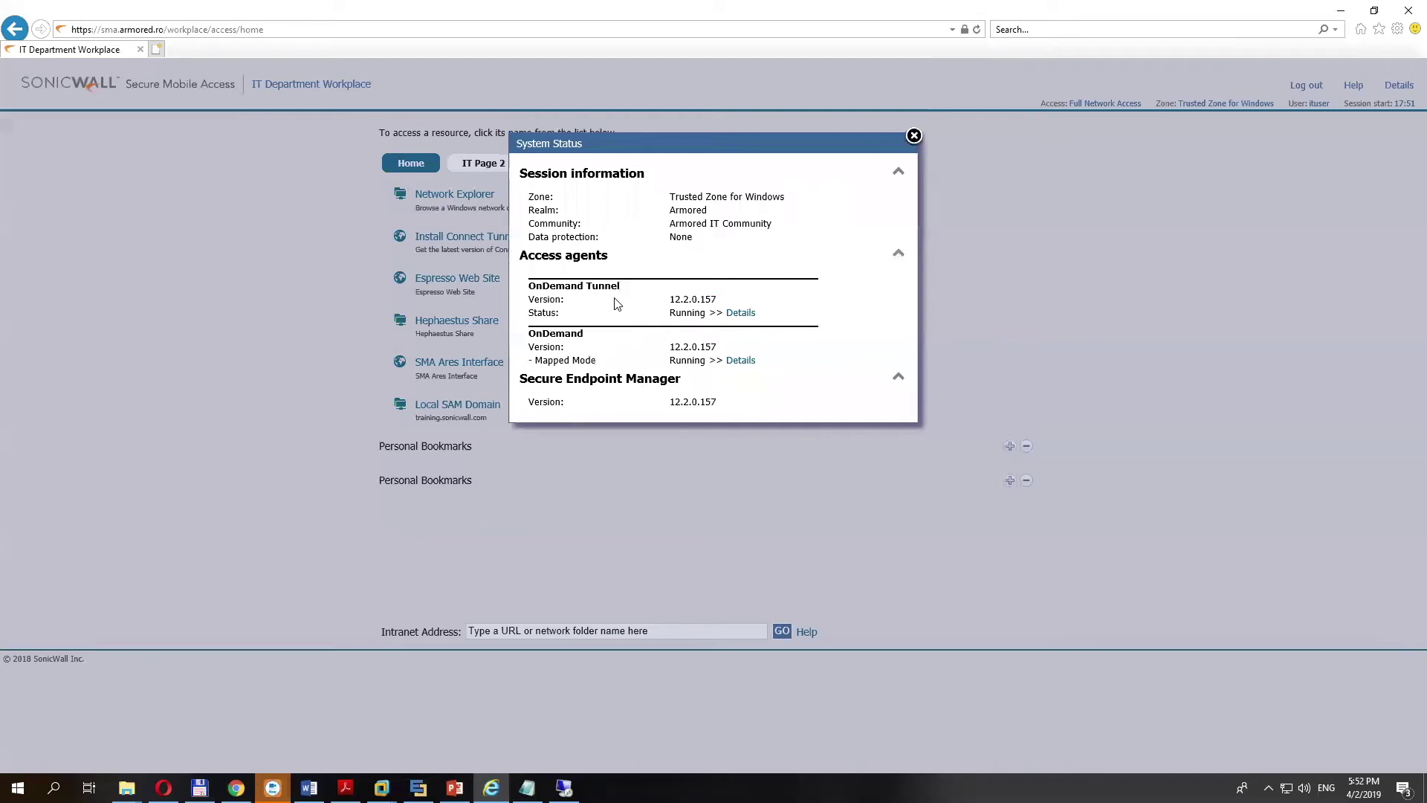
Close System Status, open Espresso Web Site, and close its unreachable tab.
{"action": "left_click", "coordinate": [915, 136]}
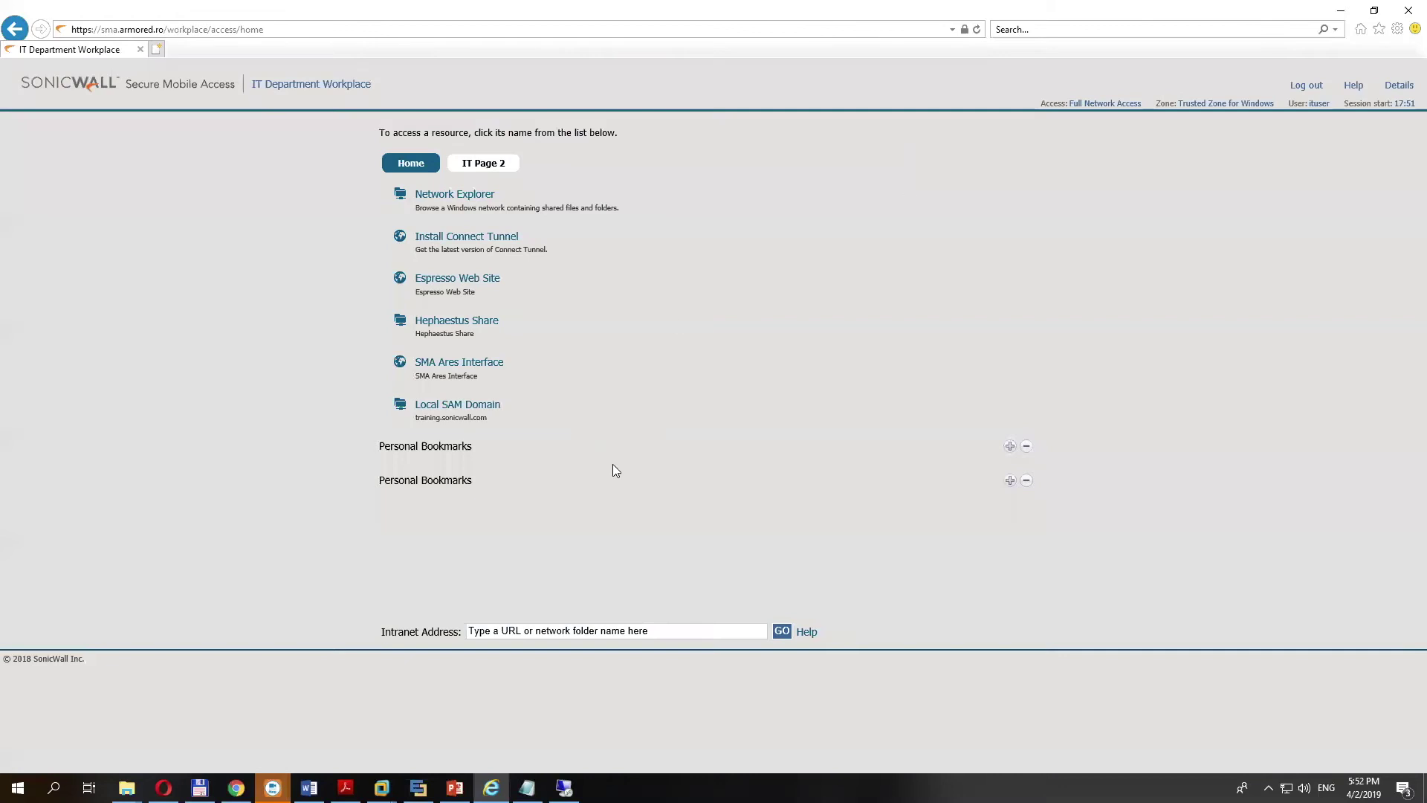
{"action": "left_click", "coordinate": [479, 163]}
{"action": "left_click", "coordinate": [418, 167]}
{"action": "left_click", "coordinate": [475, 164]}
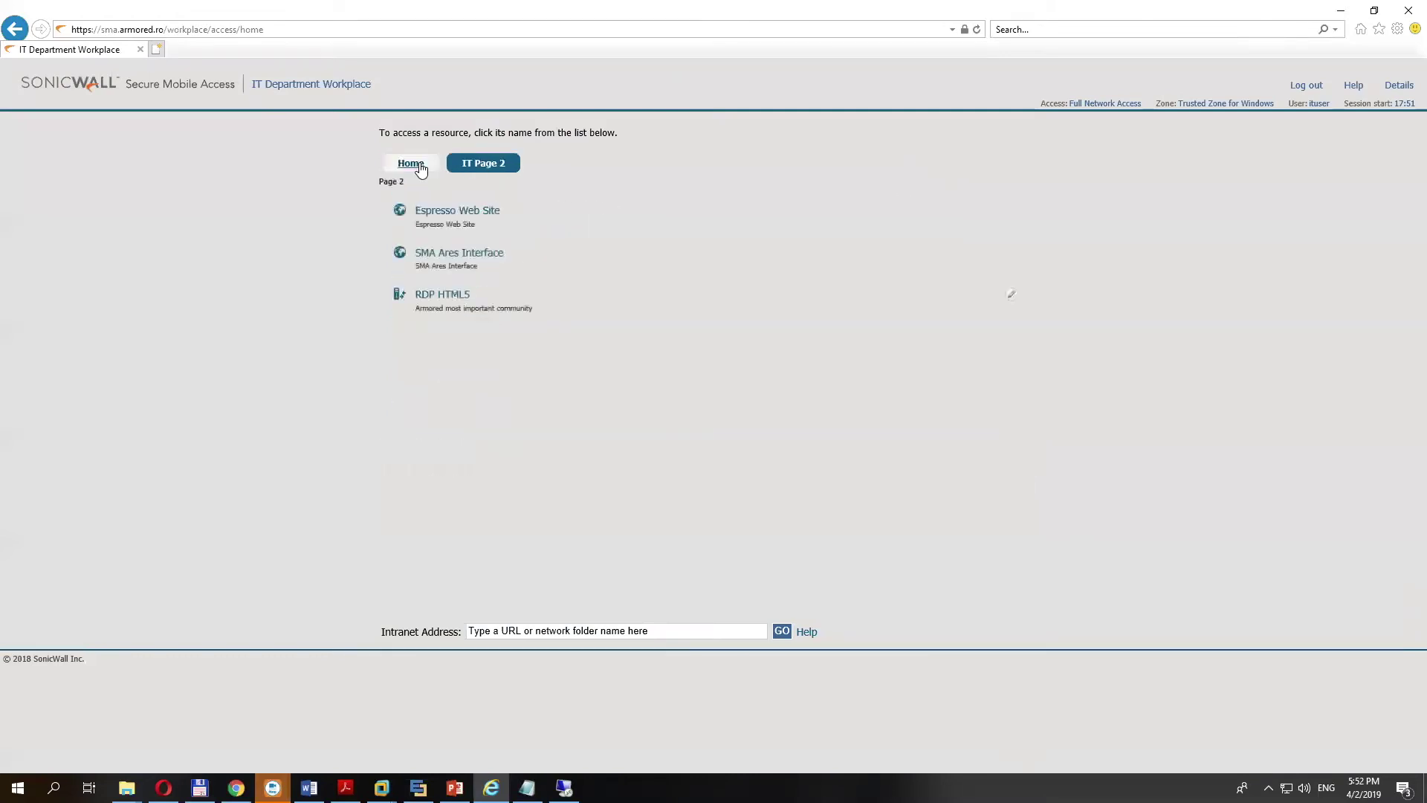
{"action": "left_click", "coordinate": [421, 165]}
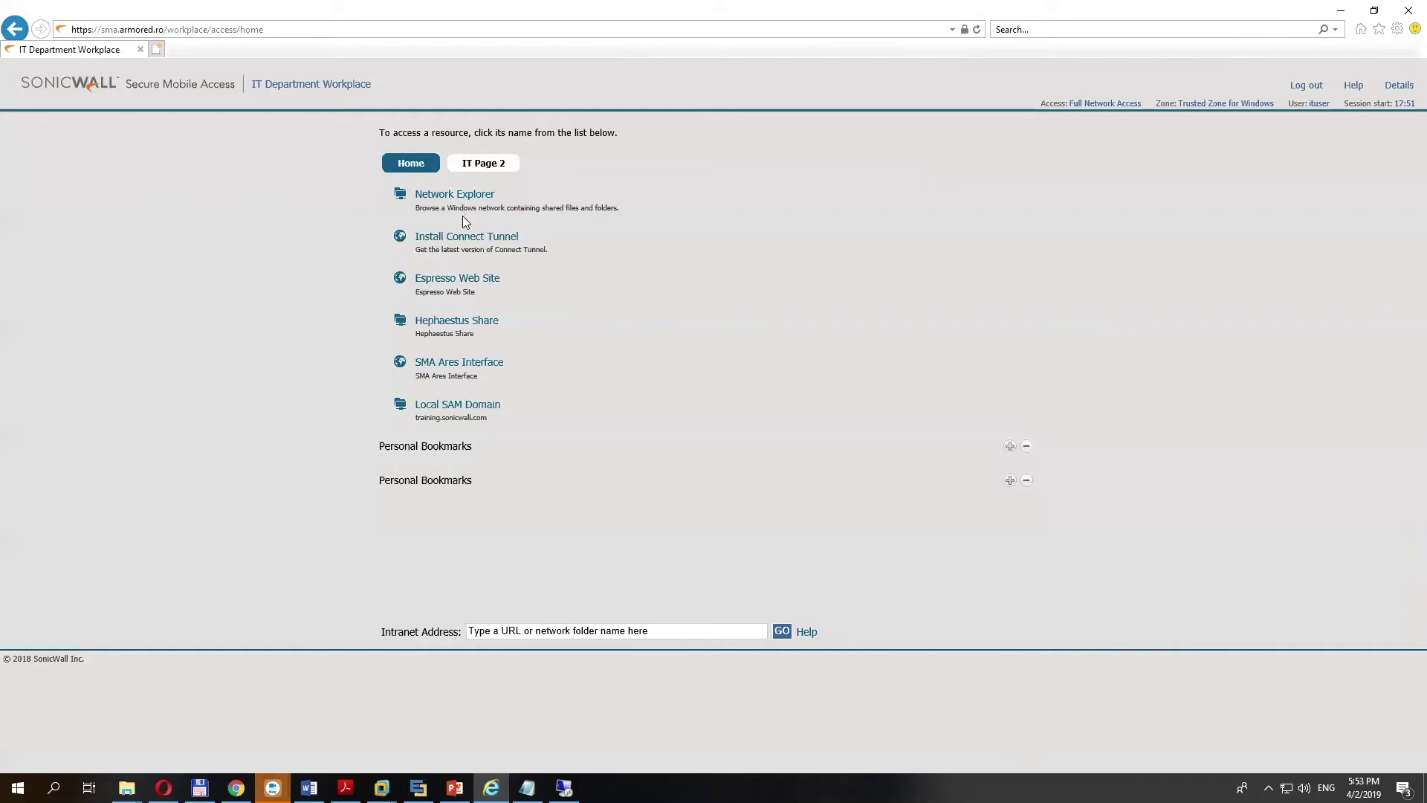
{"action": "left_click", "coordinate": [450, 279]}
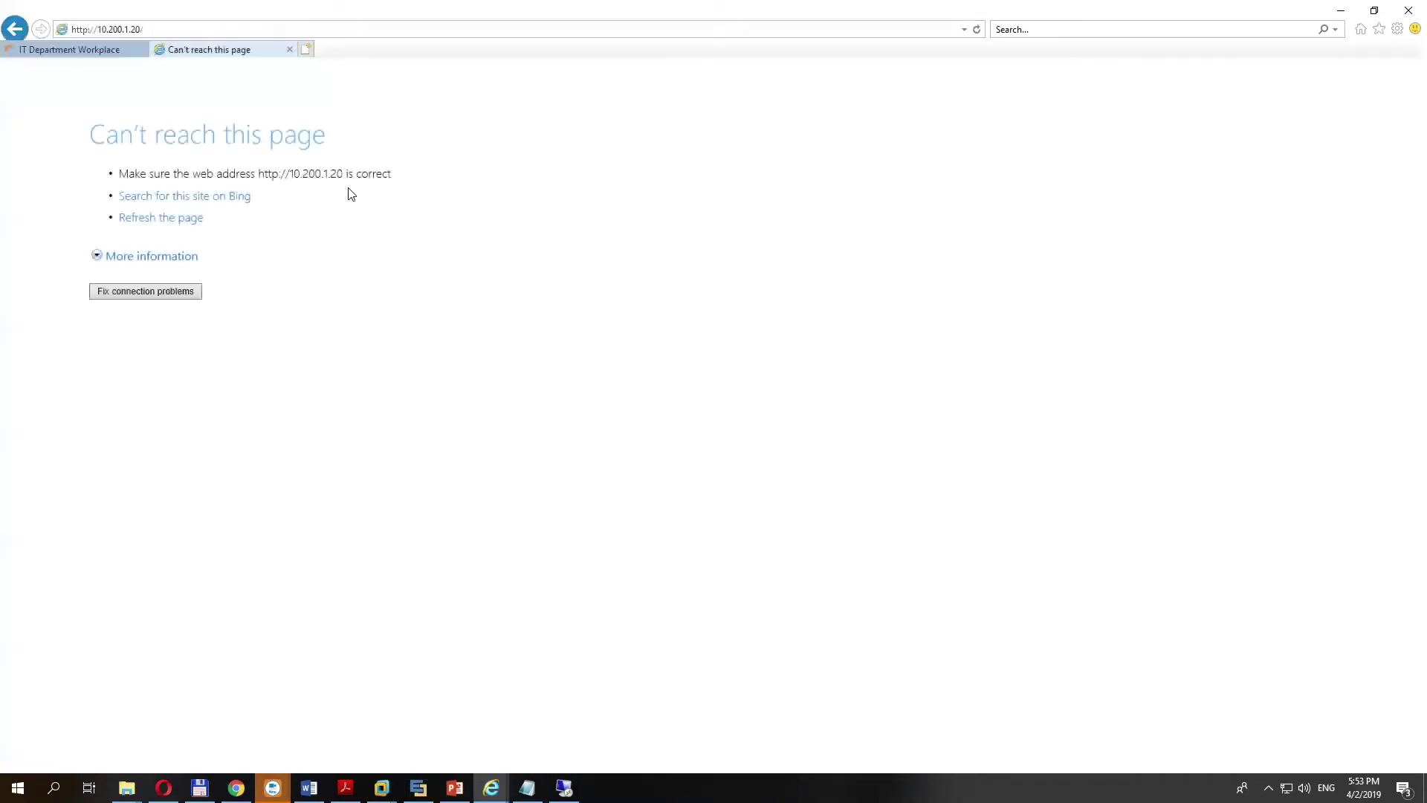
{"action": "left_click", "coordinate": [290, 49]}
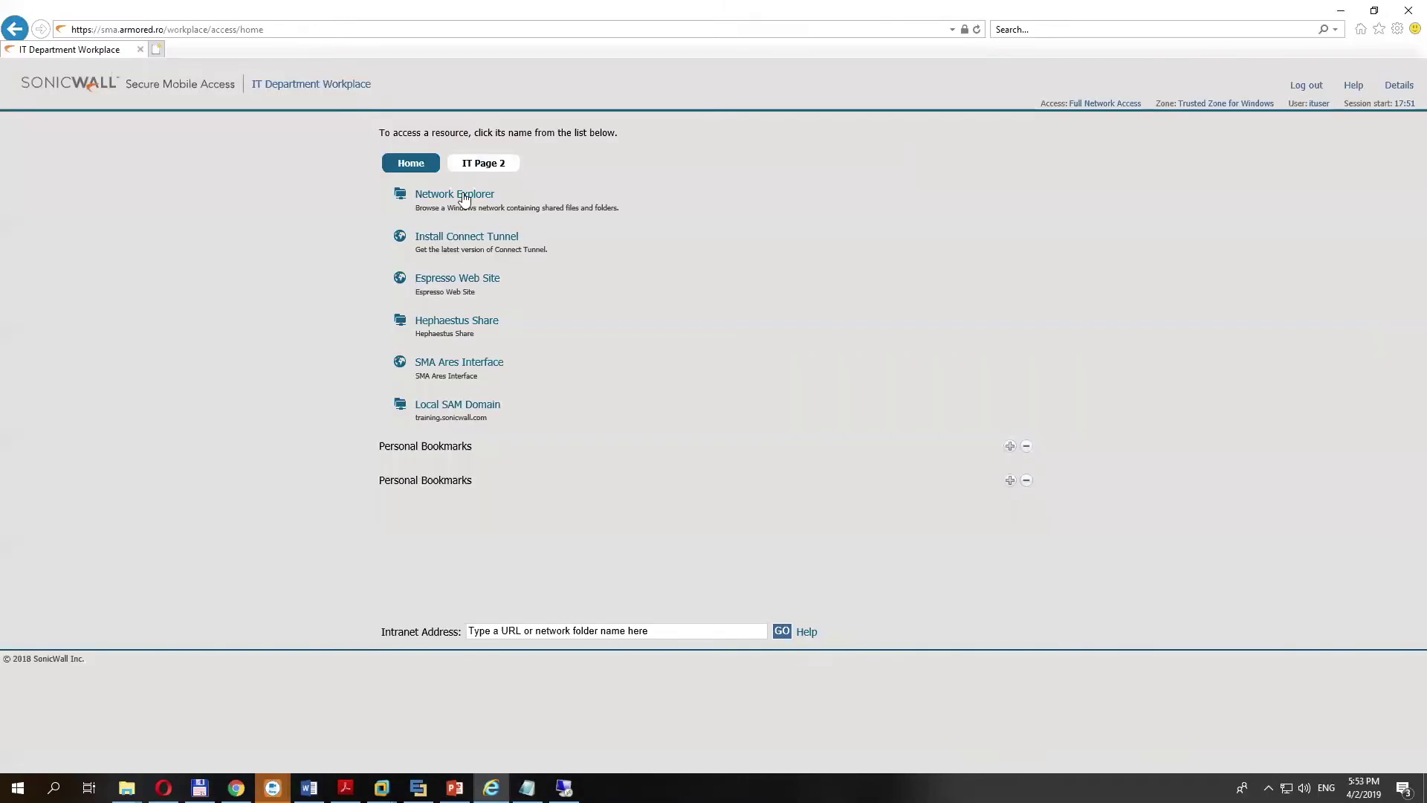
{"action": "left_click", "coordinate": [473, 320]}
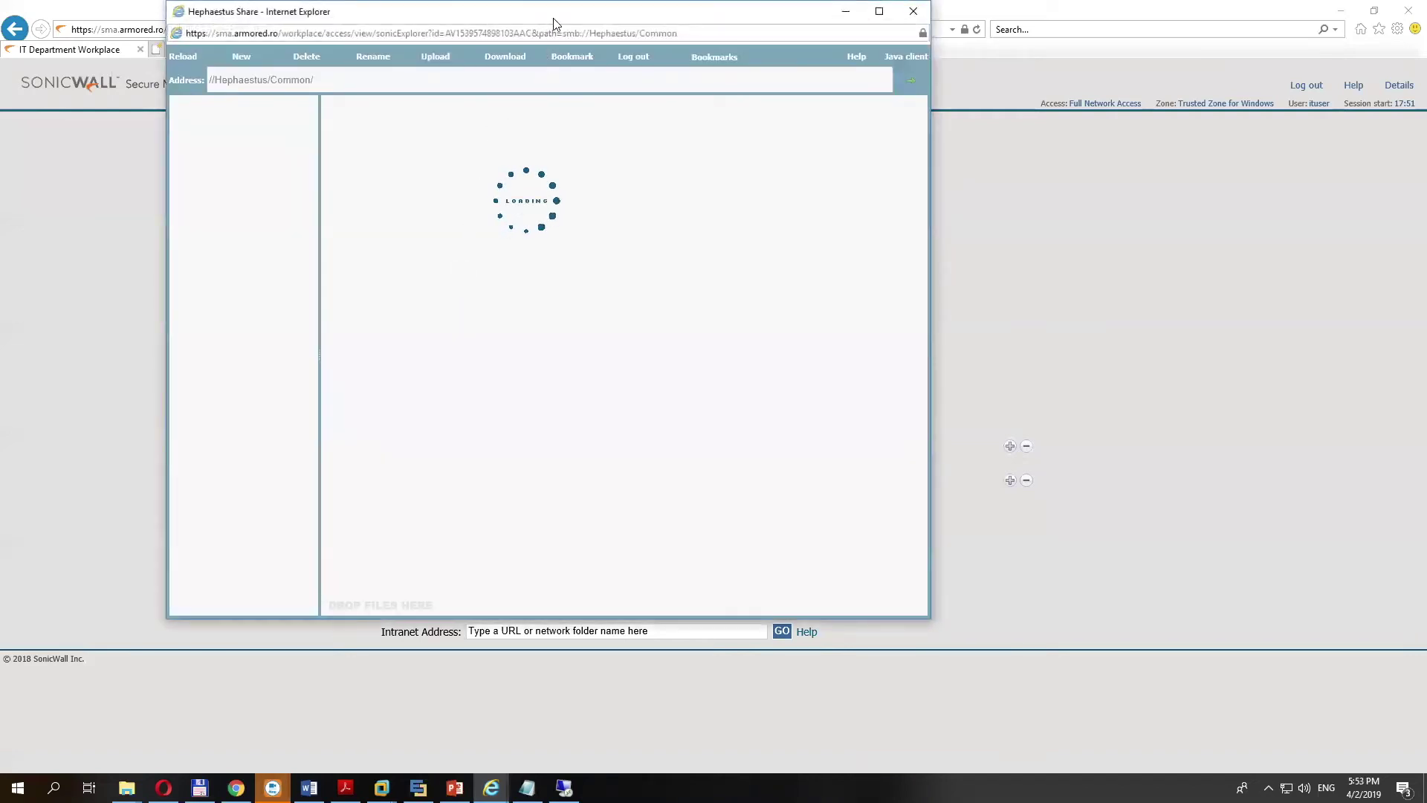
{"action": "left_click_drag", "start_coordinate": [553, 22], "coordinate": [1034, 116]}
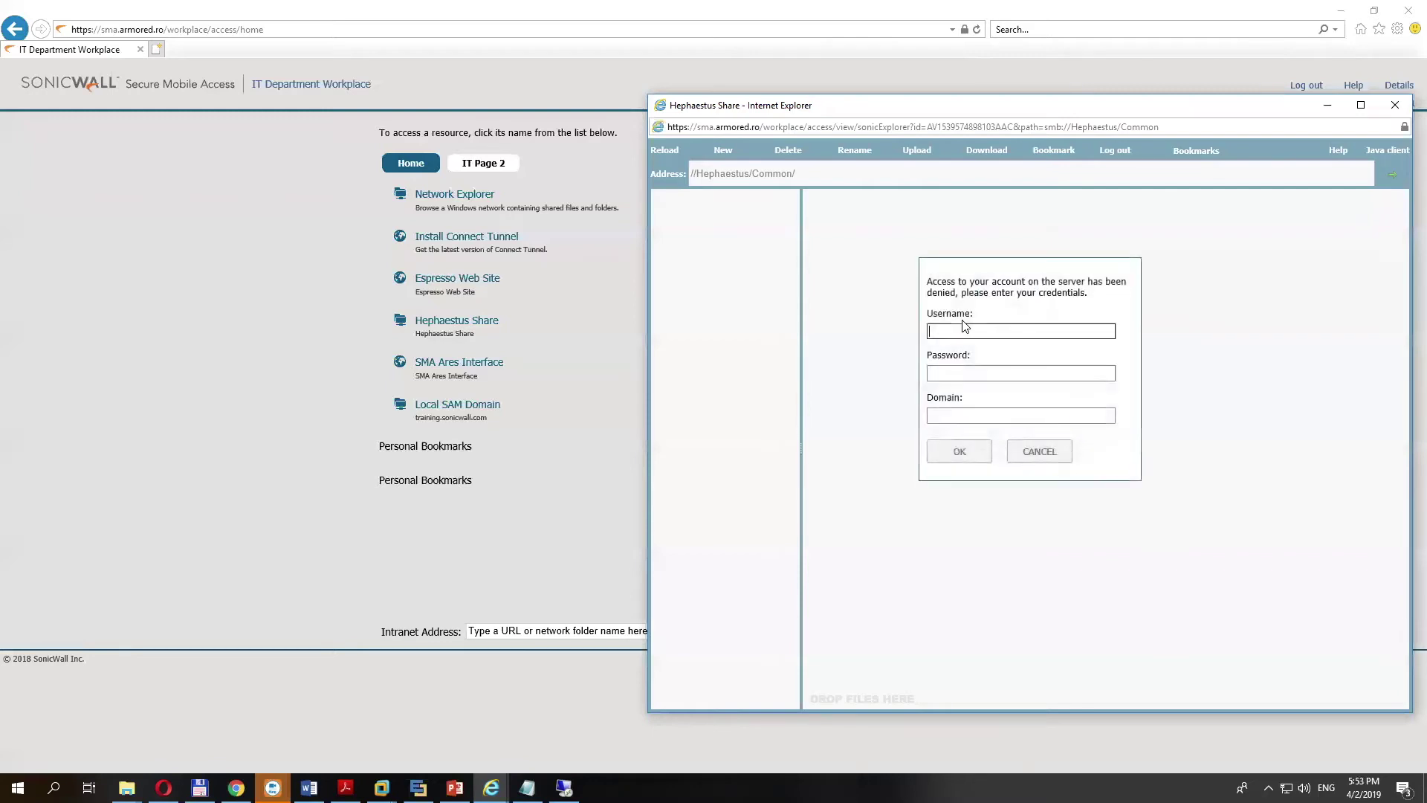
{"action": "left_click", "coordinate": [963, 330]}
{"action": "left_click", "coordinate": [947, 374]}
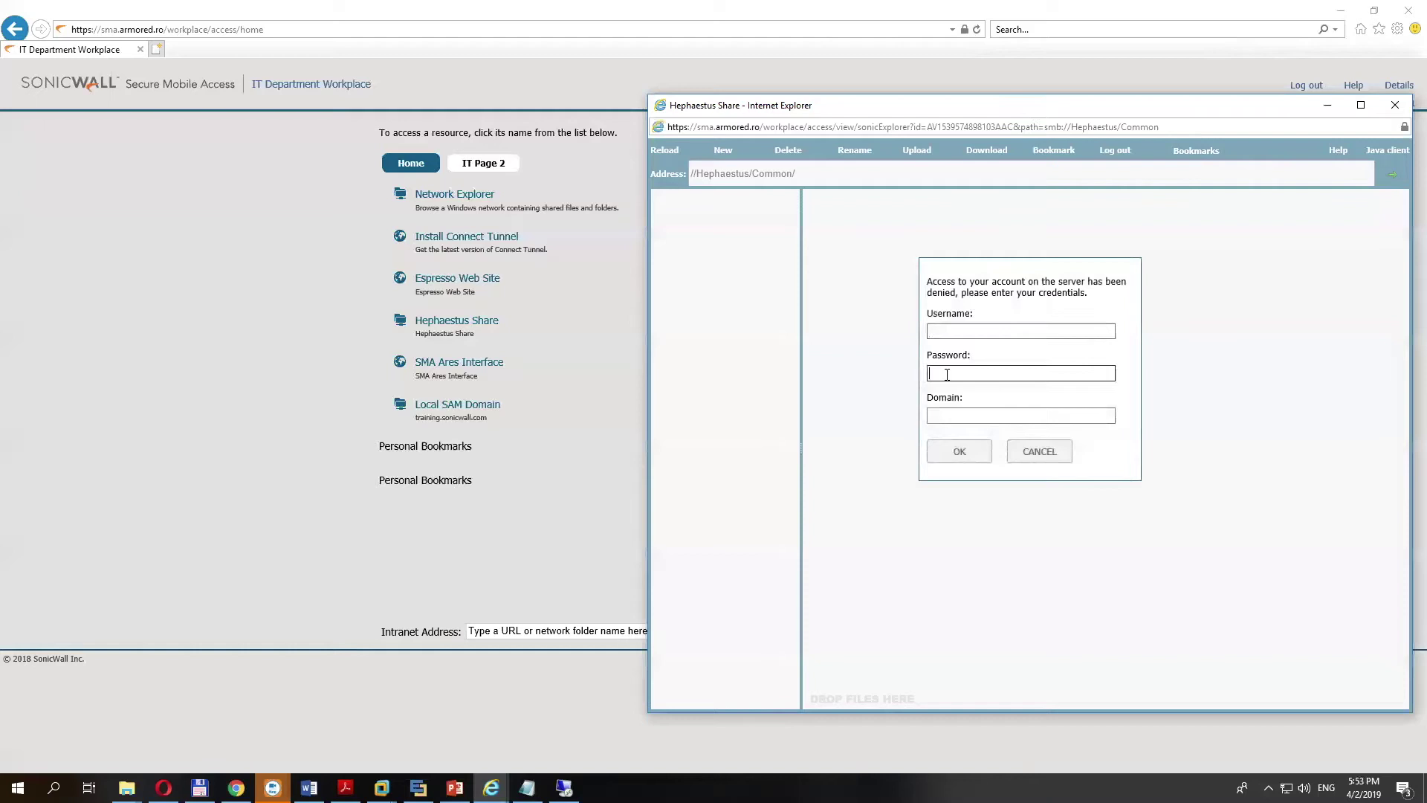
{"action": "left_click", "coordinate": [958, 330]}
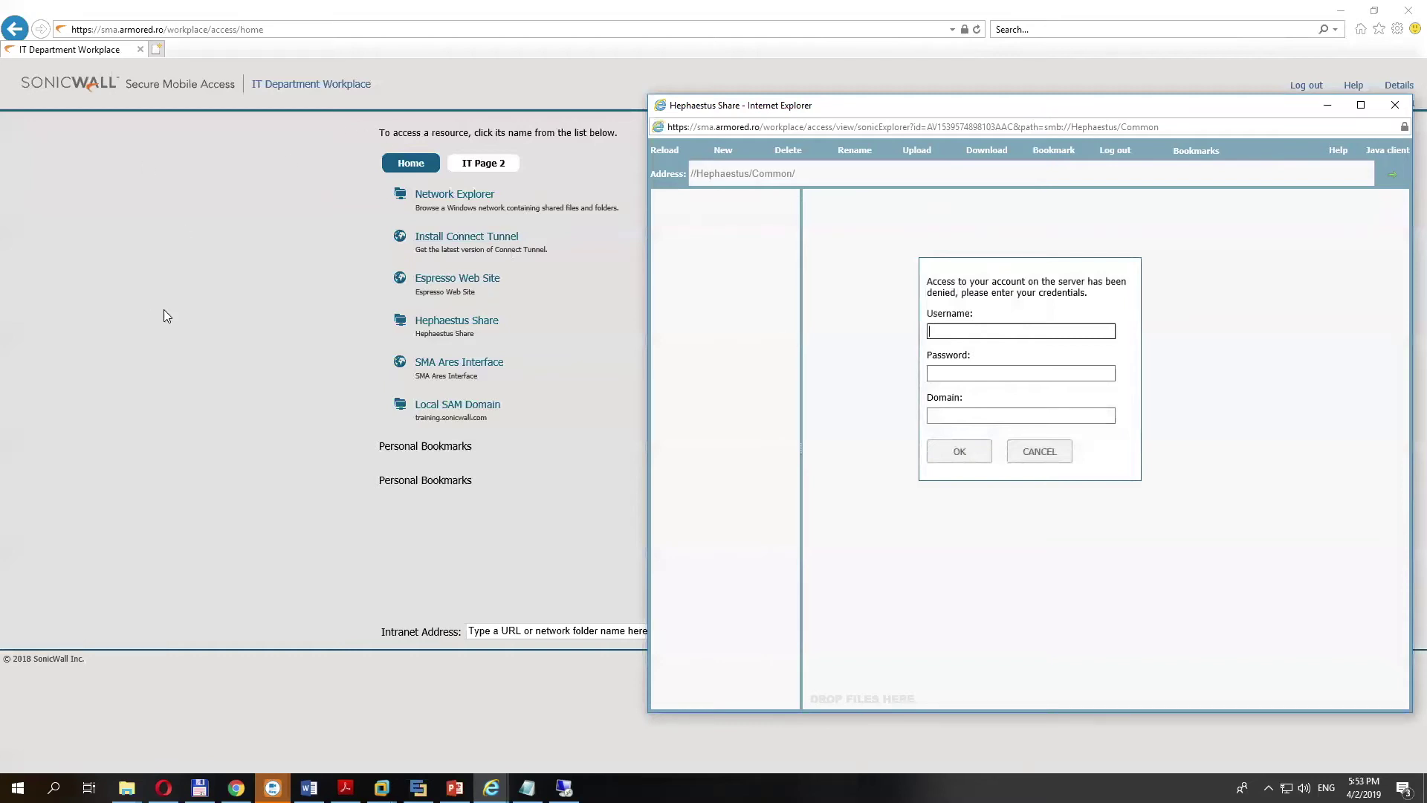
{"action": "left_click", "coordinate": [1044, 373]}
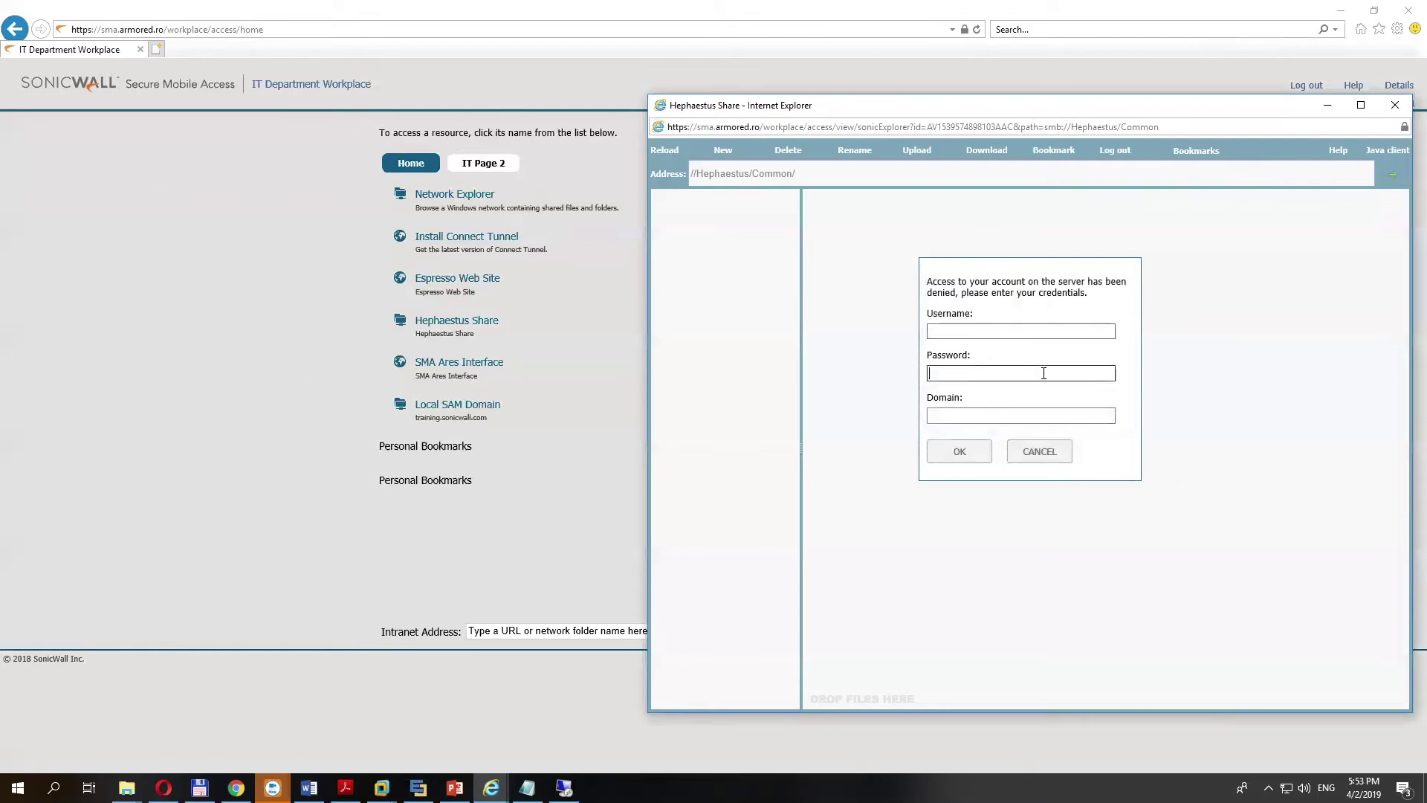
{"action": "left_click", "coordinate": [1027, 329]}
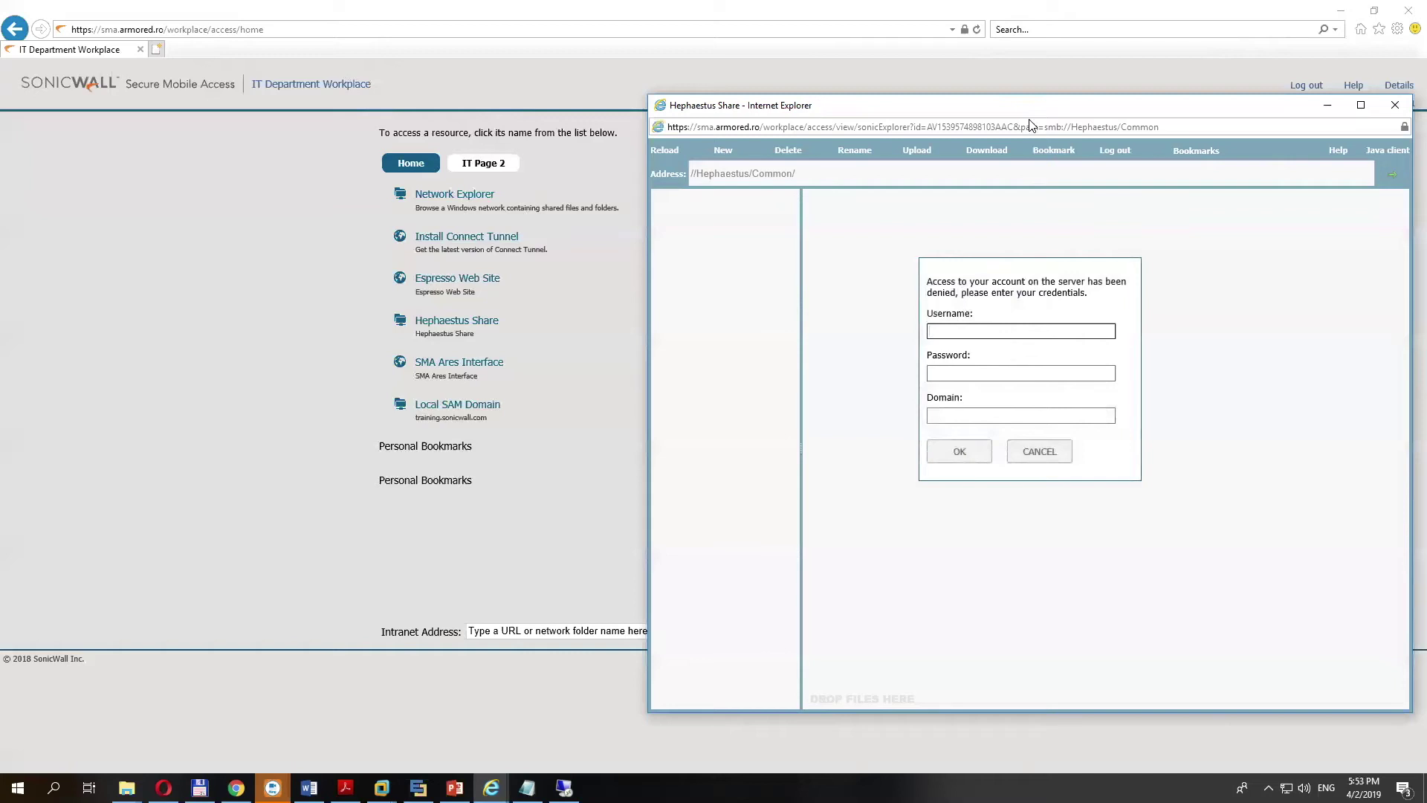
{"action": "left_click", "coordinate": [1035, 455]}
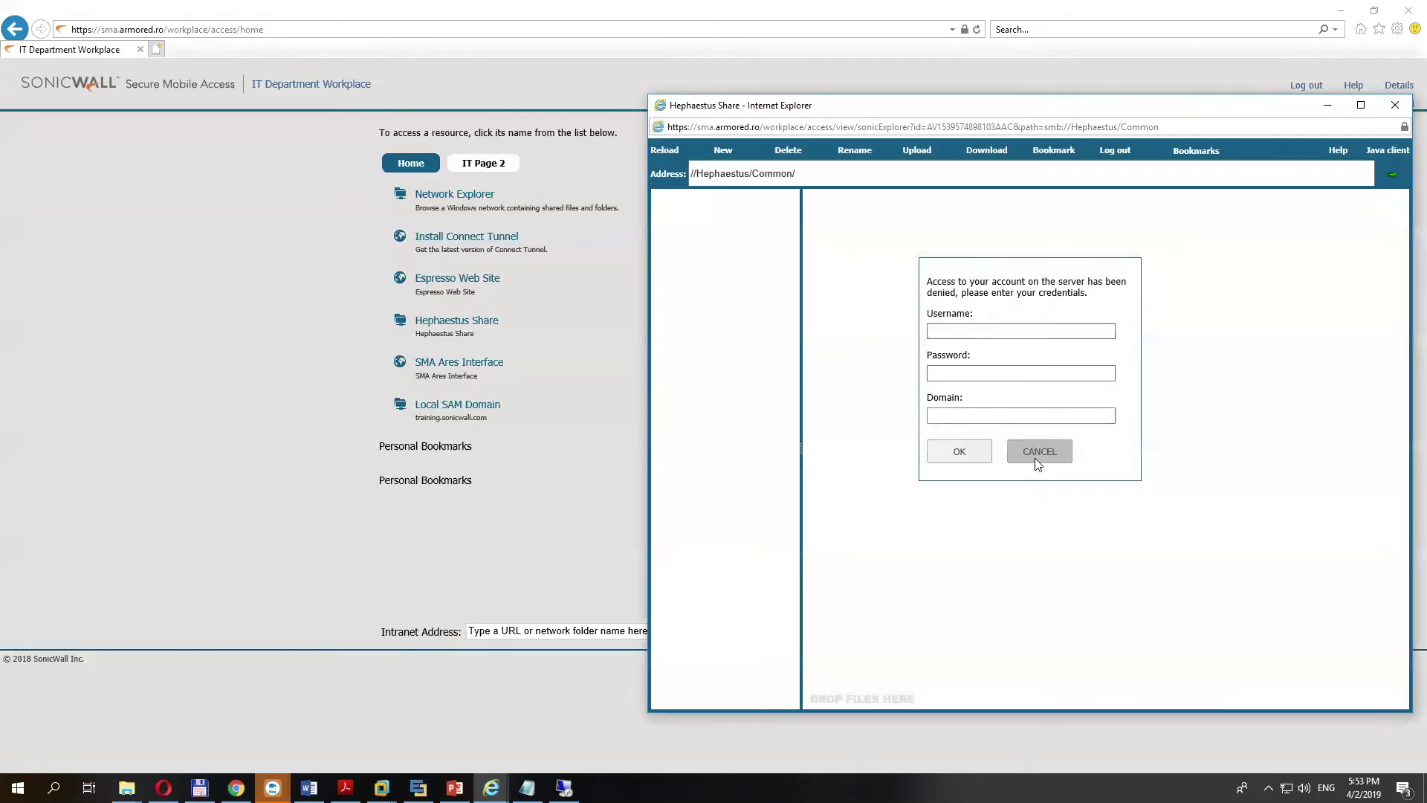
{"action": "left_click", "coordinate": [1395, 105]}
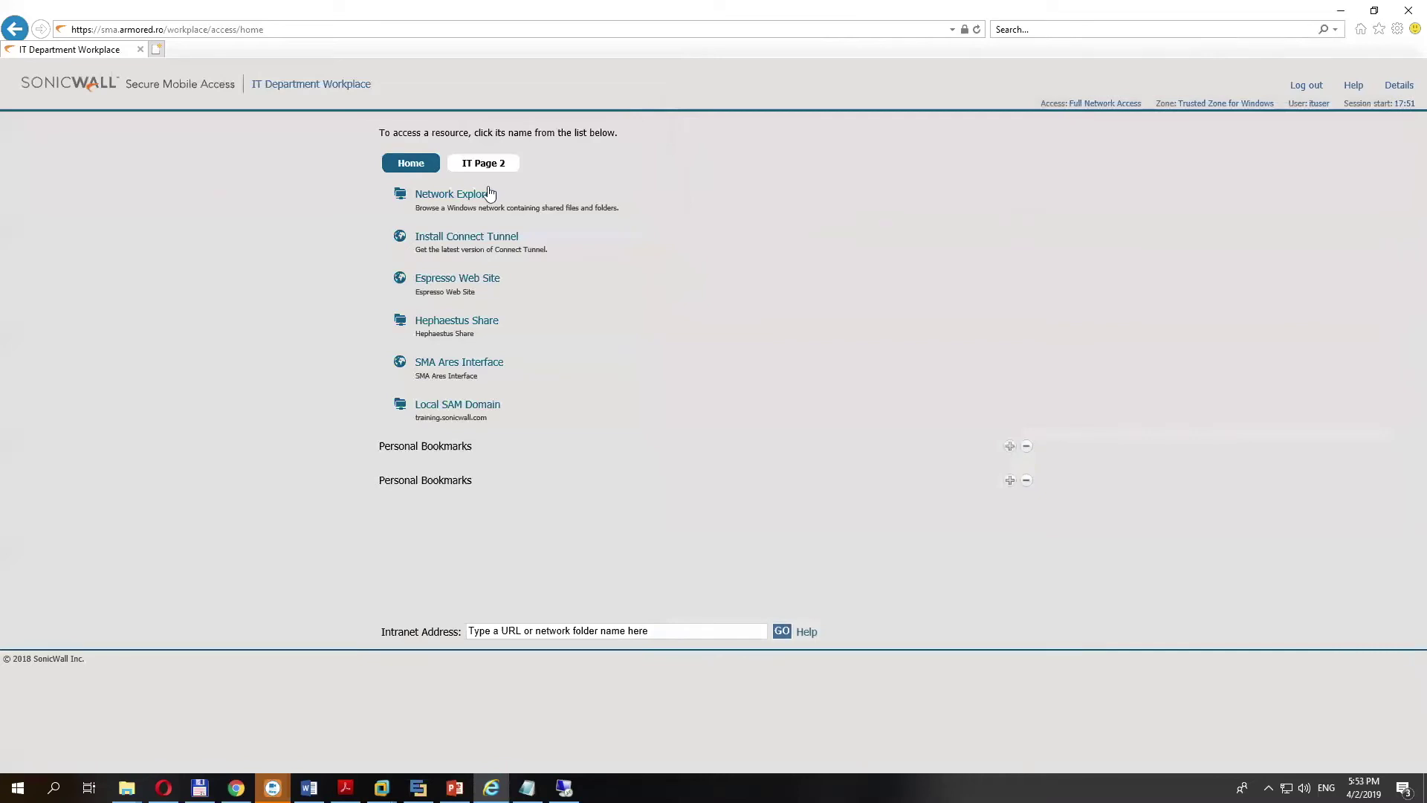
Show the IT Page 2 bookmarks and minimize the Remote Desktop Connection dialog.
{"action": "left_click", "coordinate": [480, 165]}
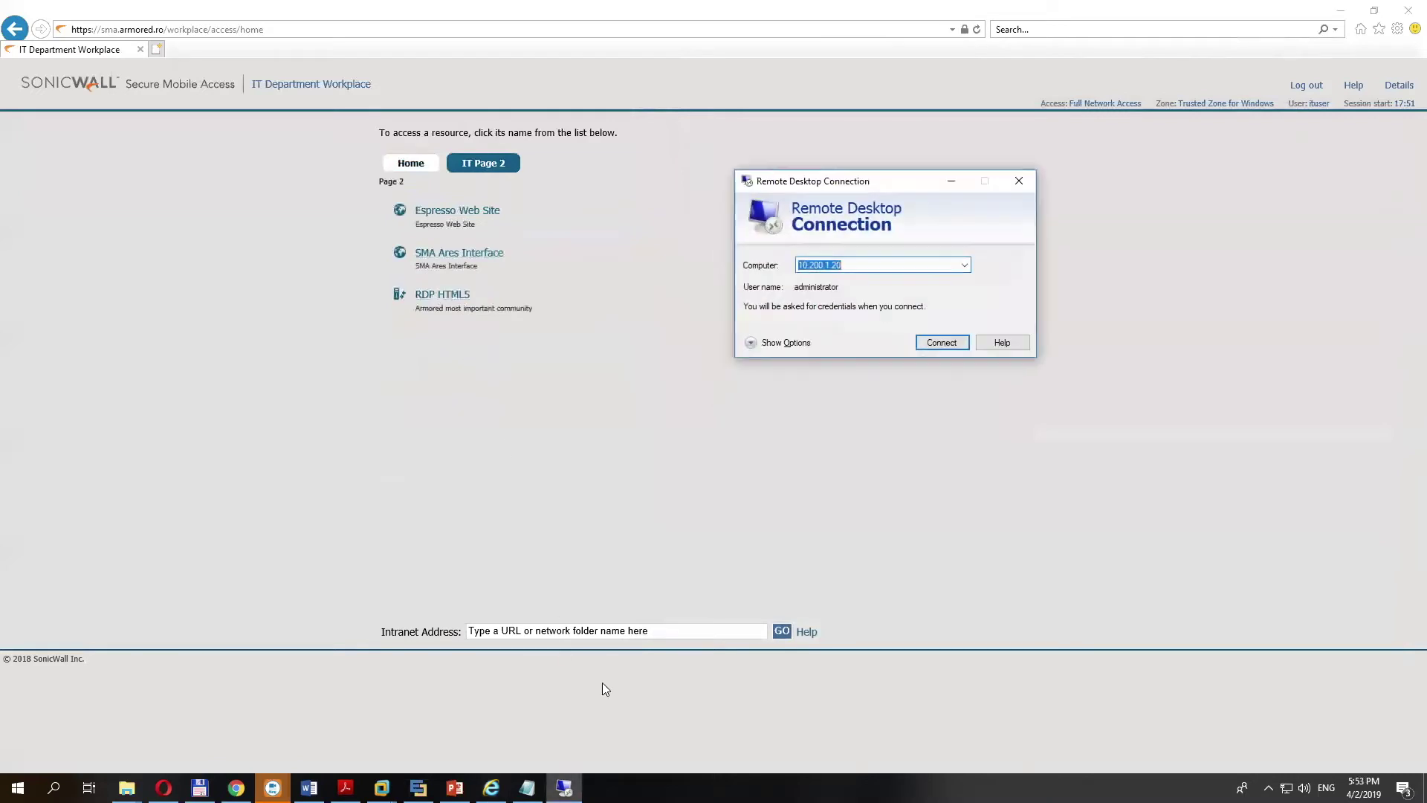
{"action": "left_click_drag", "start_coordinate": [851, 180], "coordinate": [856, 156]}
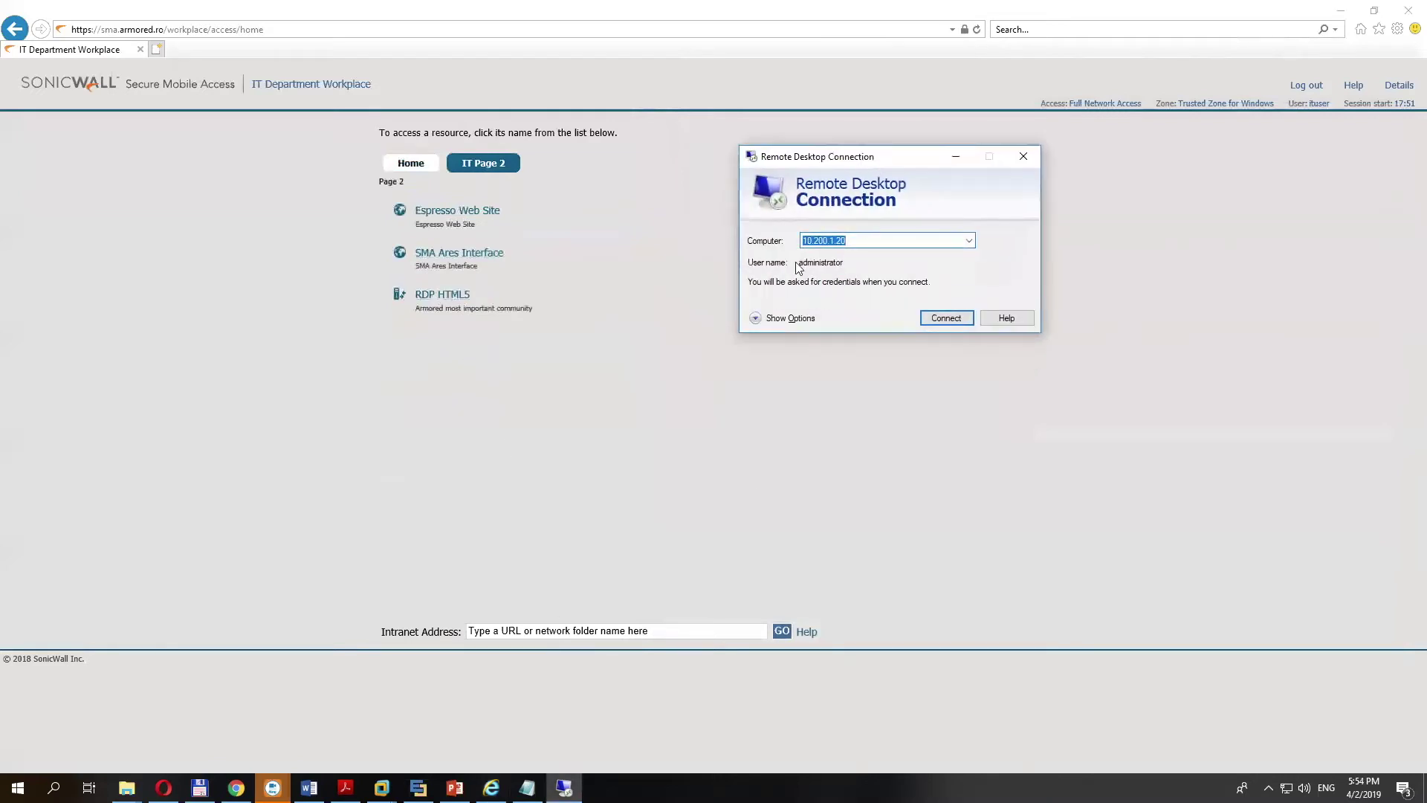
{"action": "left_click", "coordinate": [946, 162]}
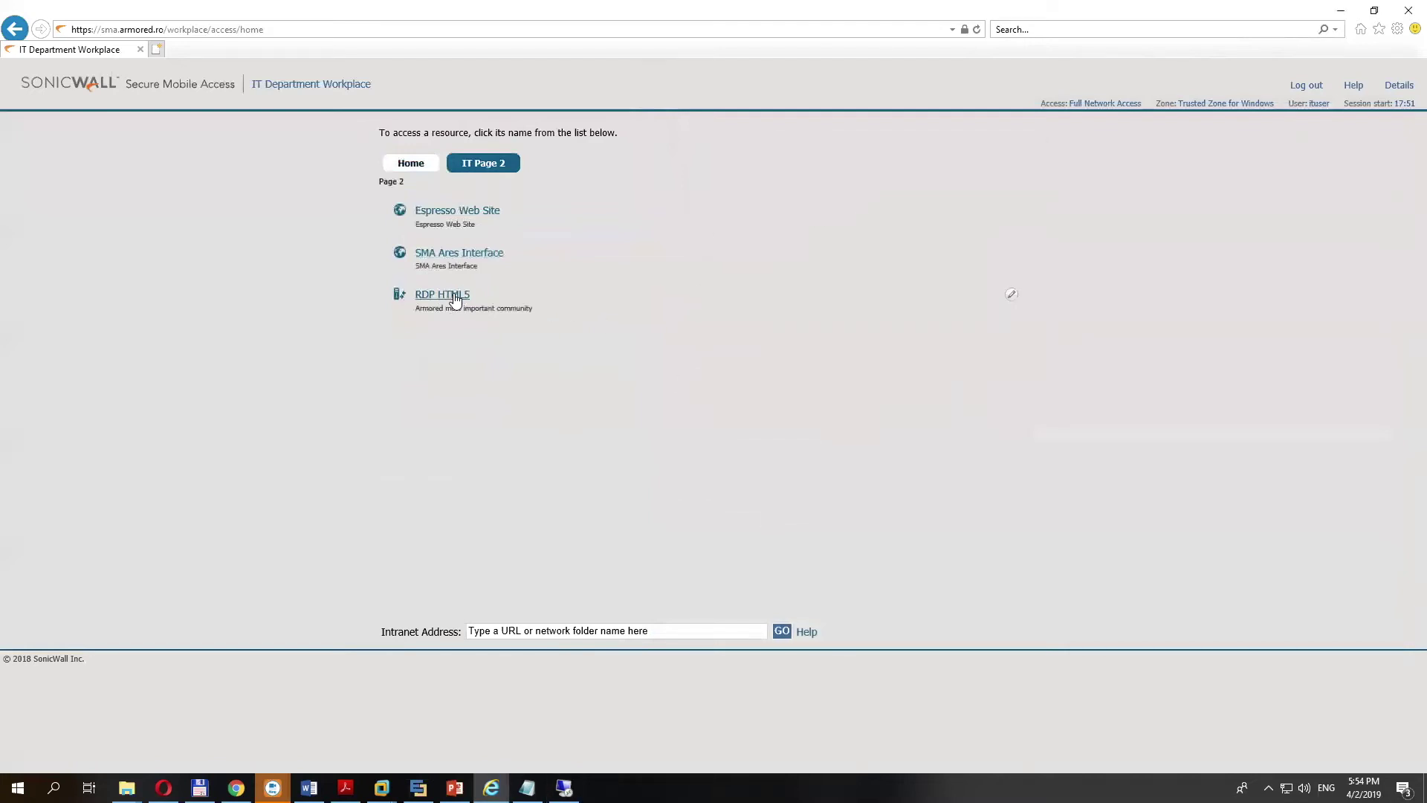
{"action": "left_click", "coordinate": [455, 296]}
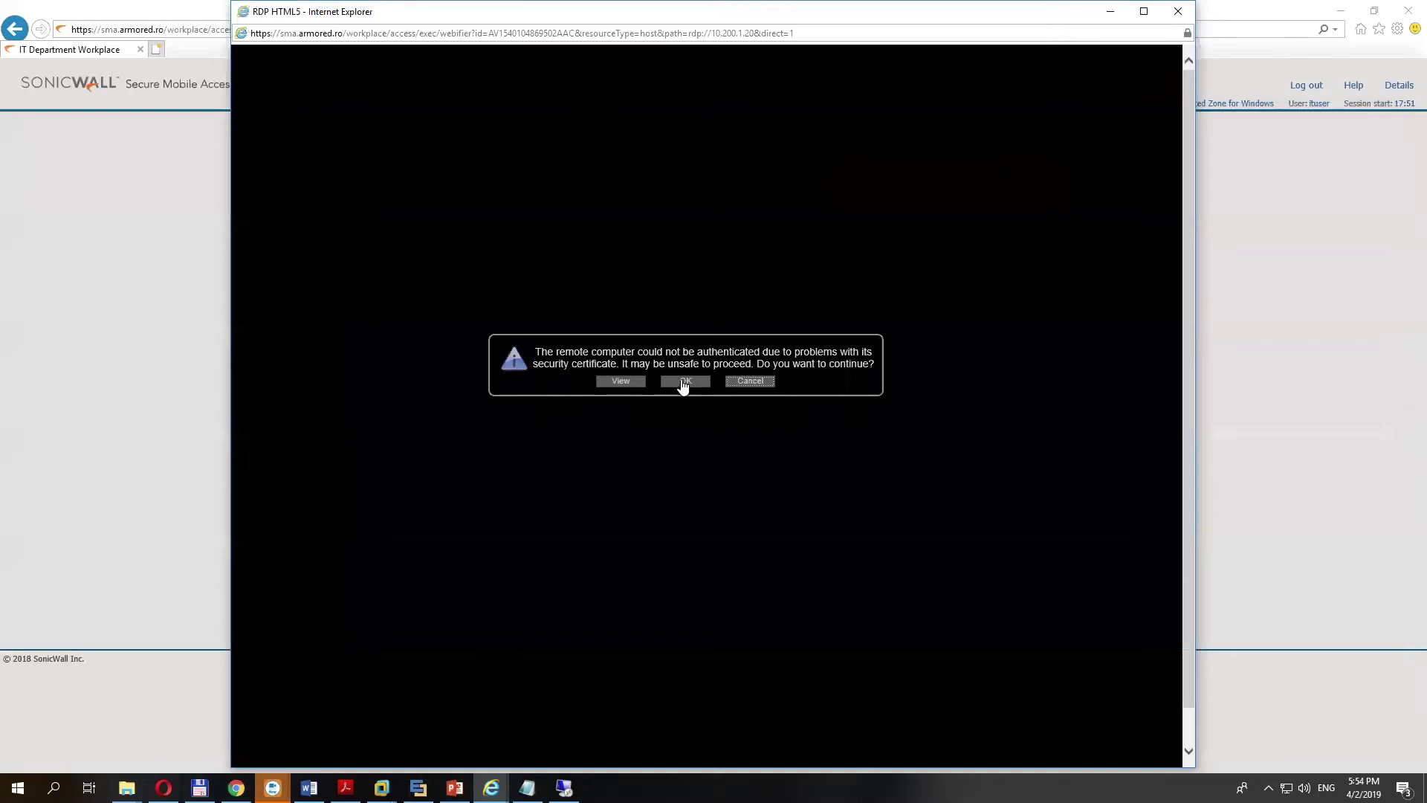
{"action": "left_click", "coordinate": [684, 381]}
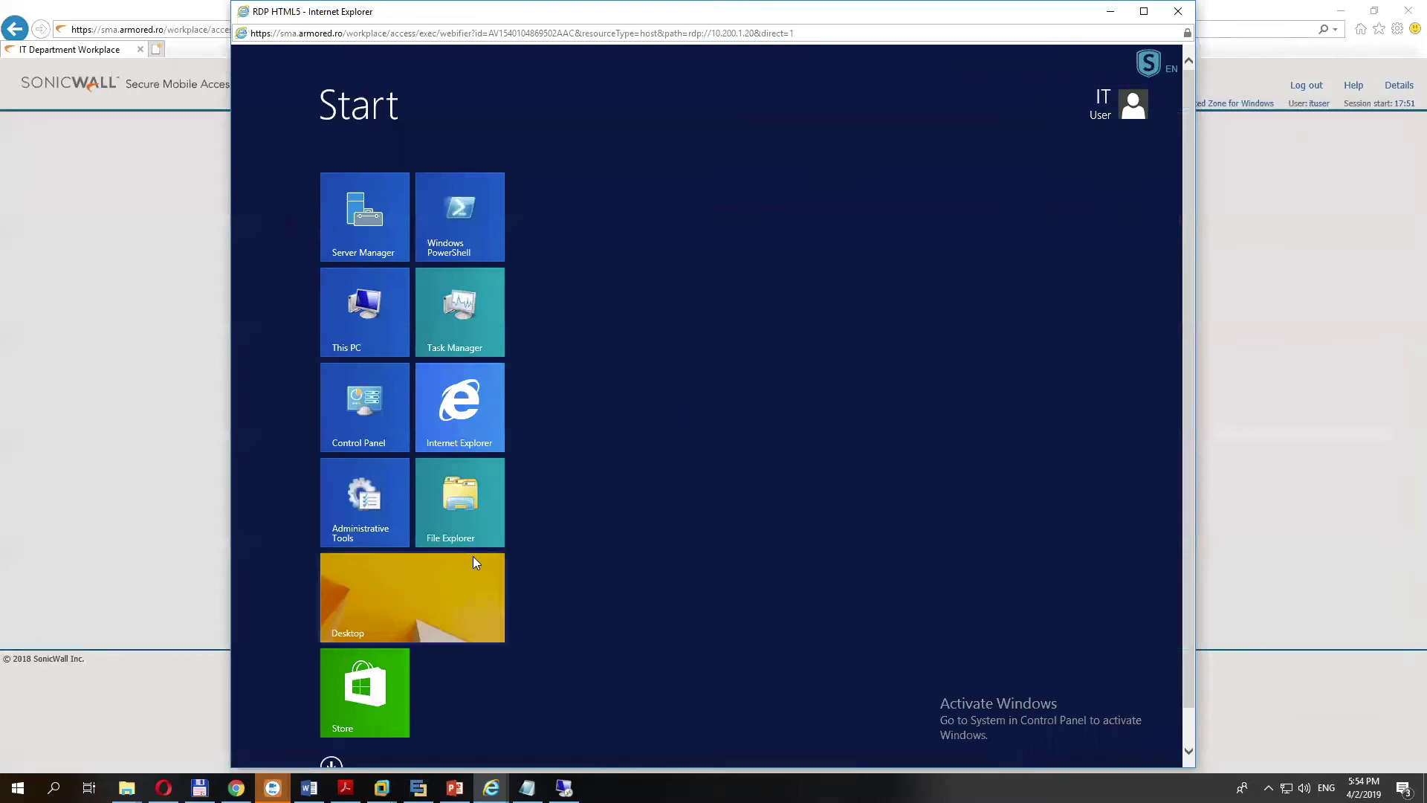
{"action": "left_click", "coordinate": [1102, 110]}
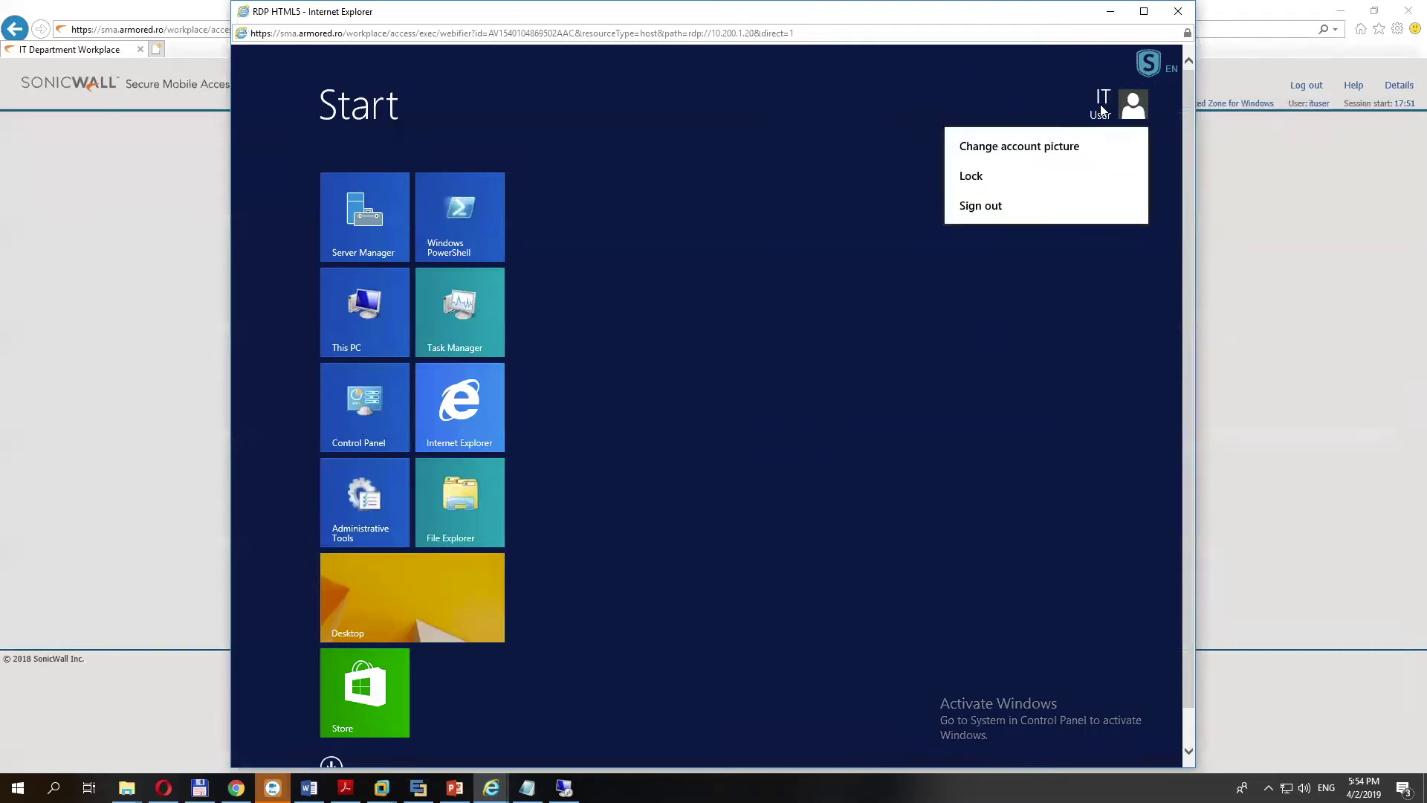
{"action": "left_click", "coordinate": [1101, 109]}
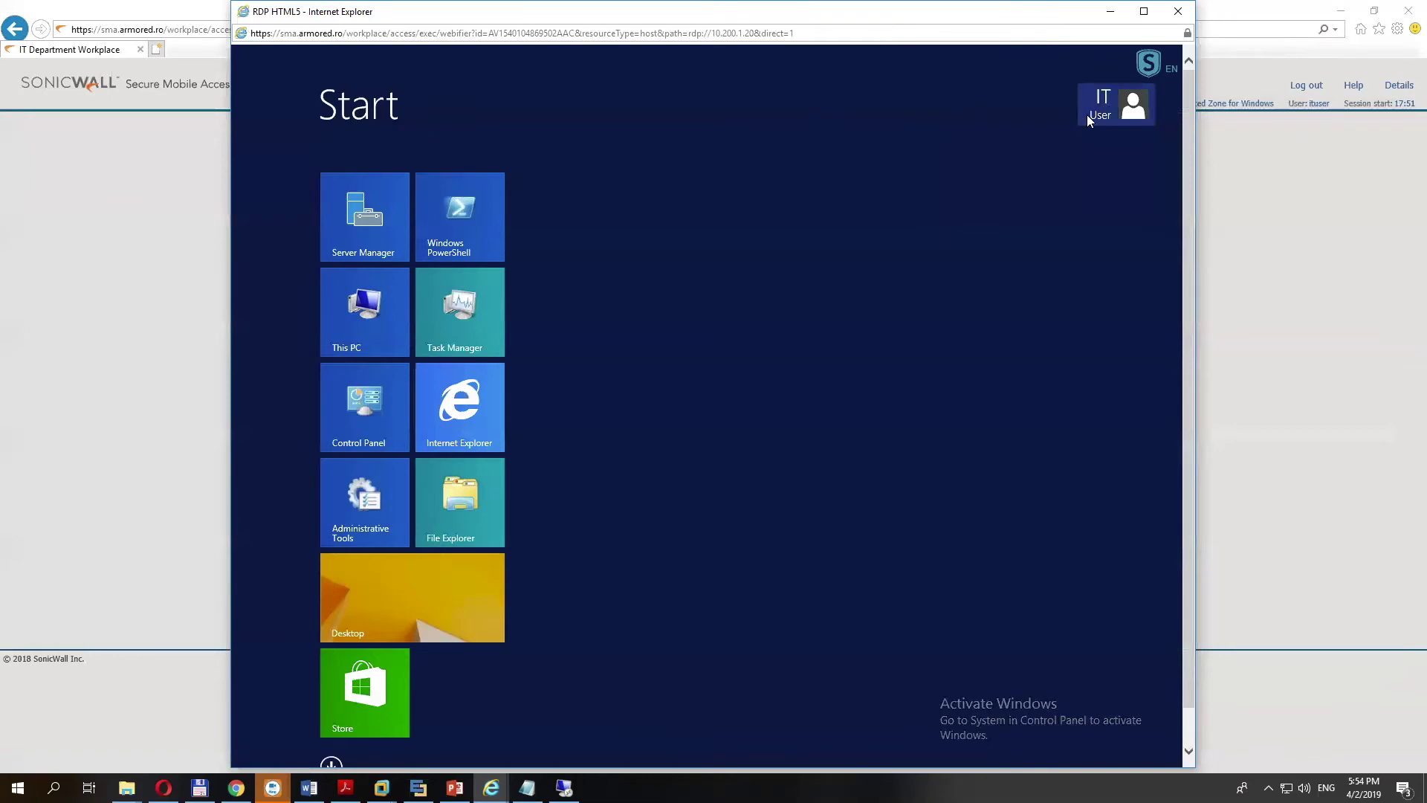
{"action": "left_click", "coordinate": [461, 592]}
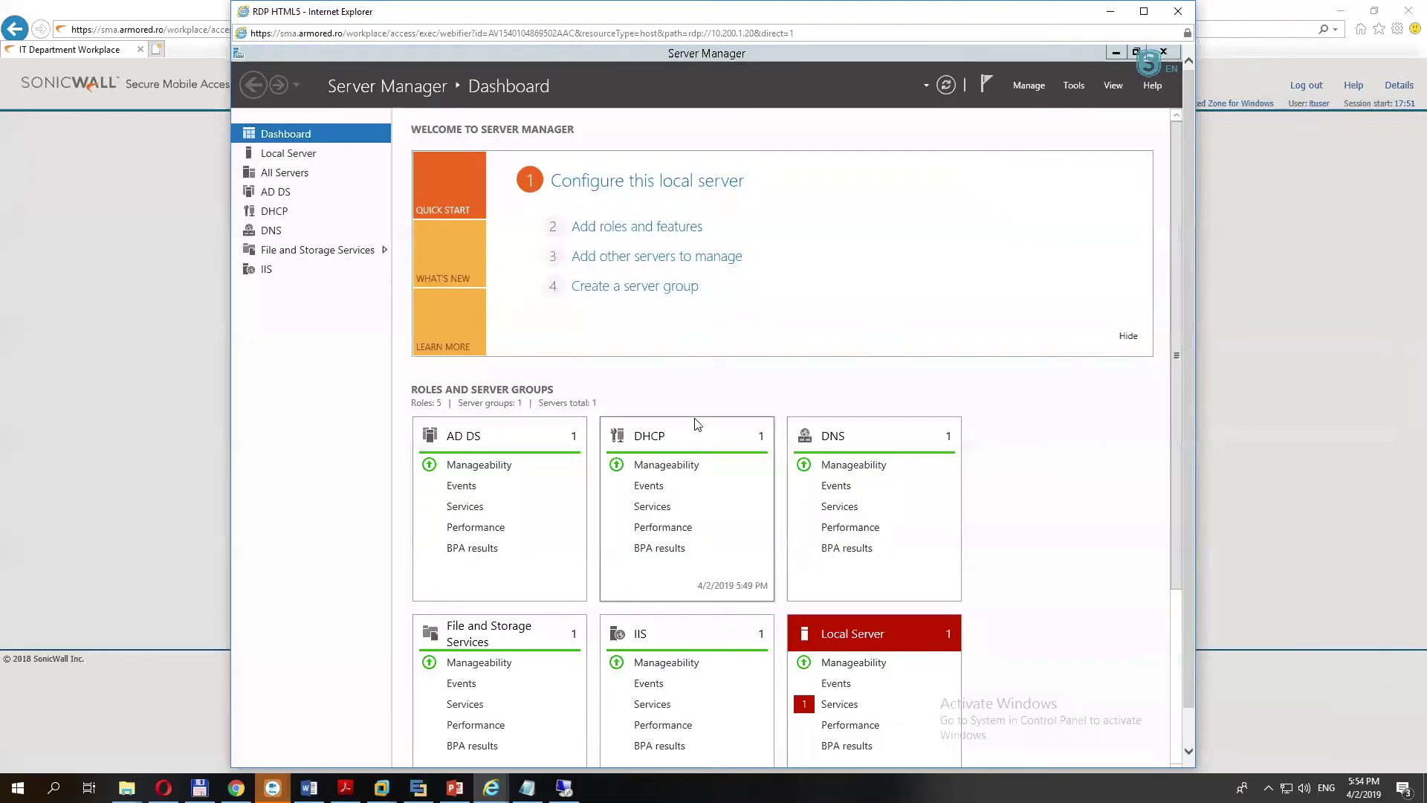
{"action": "left_click", "coordinate": [1135, 52]}
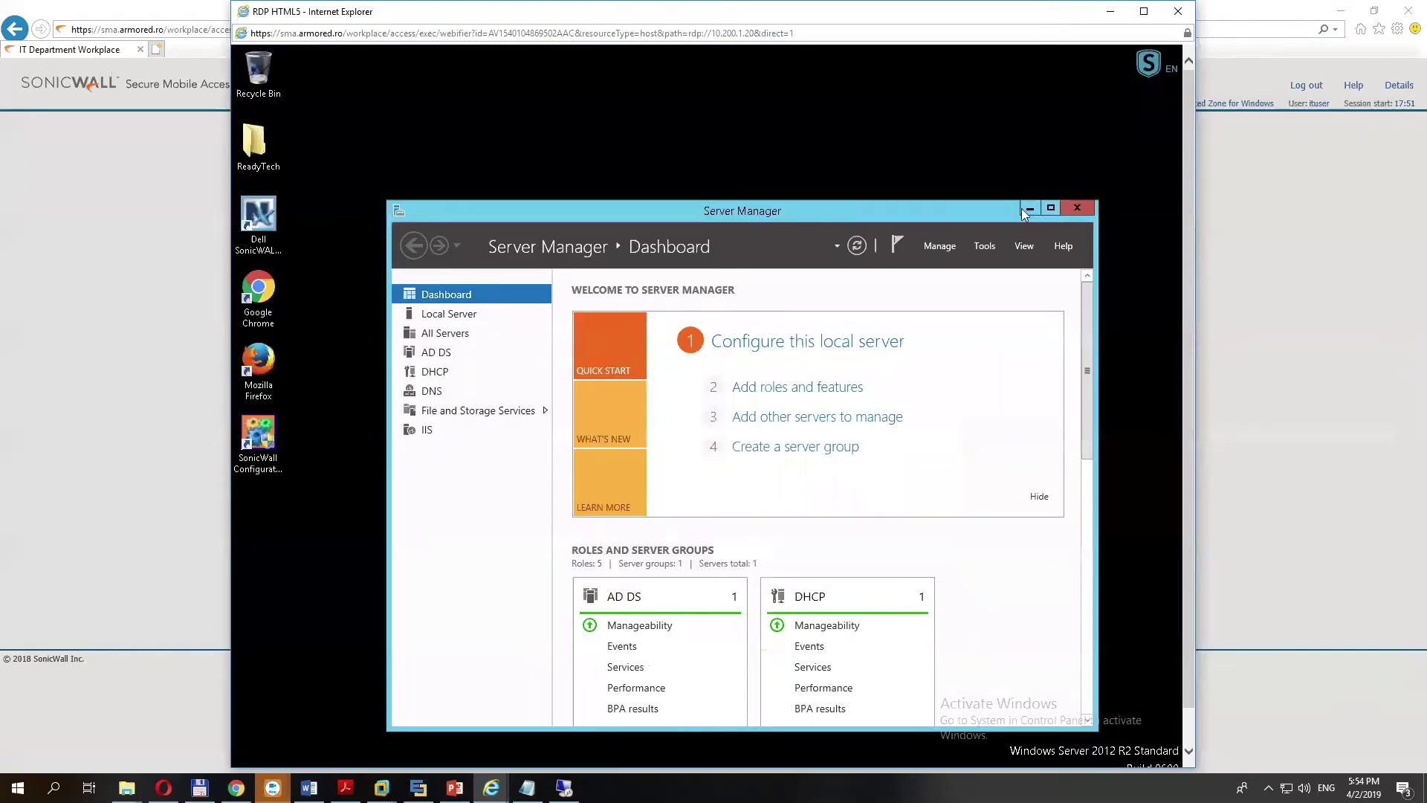
{"action": "left_click", "coordinate": [1028, 209]}
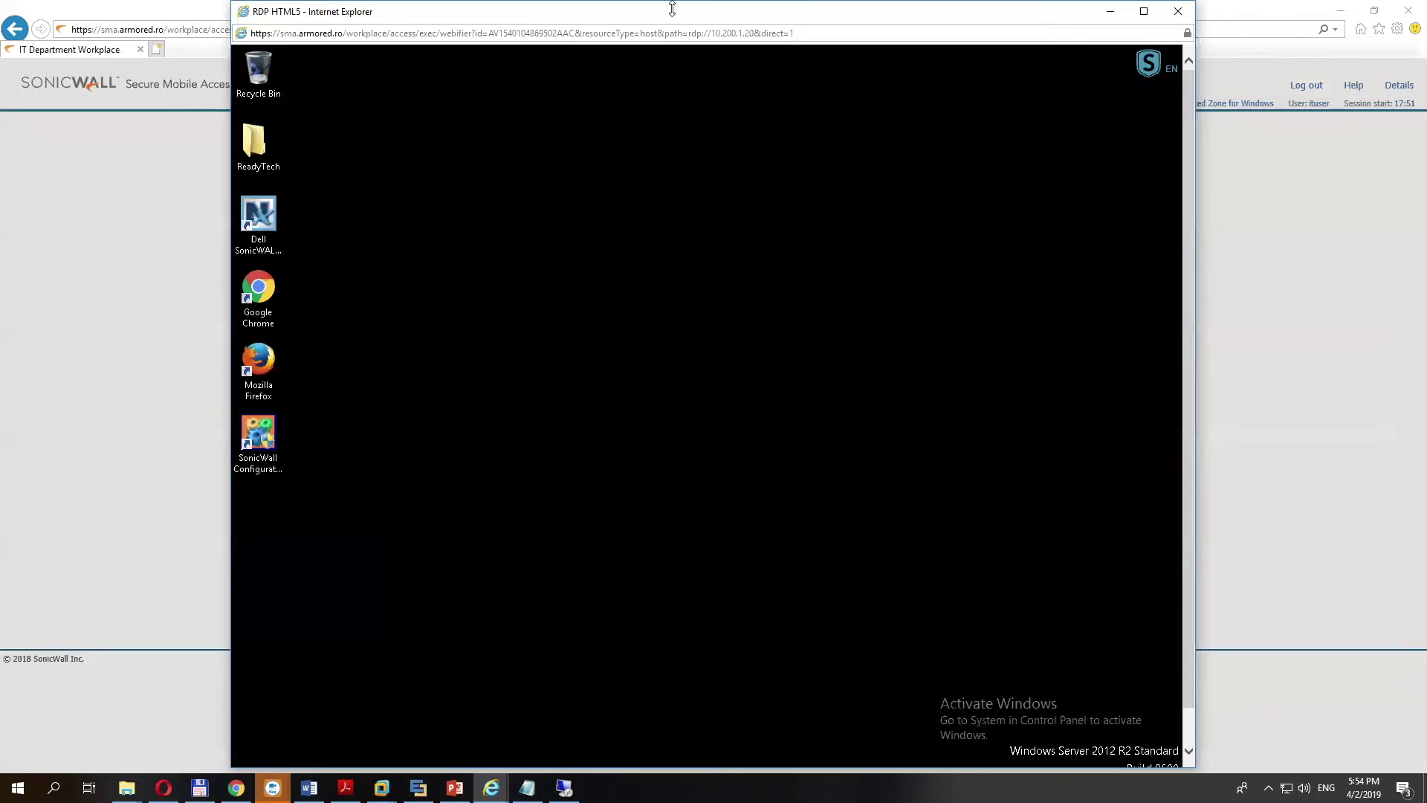
{"action": "left_click_drag", "start_coordinate": [672, 8], "coordinate": [525, 111]}
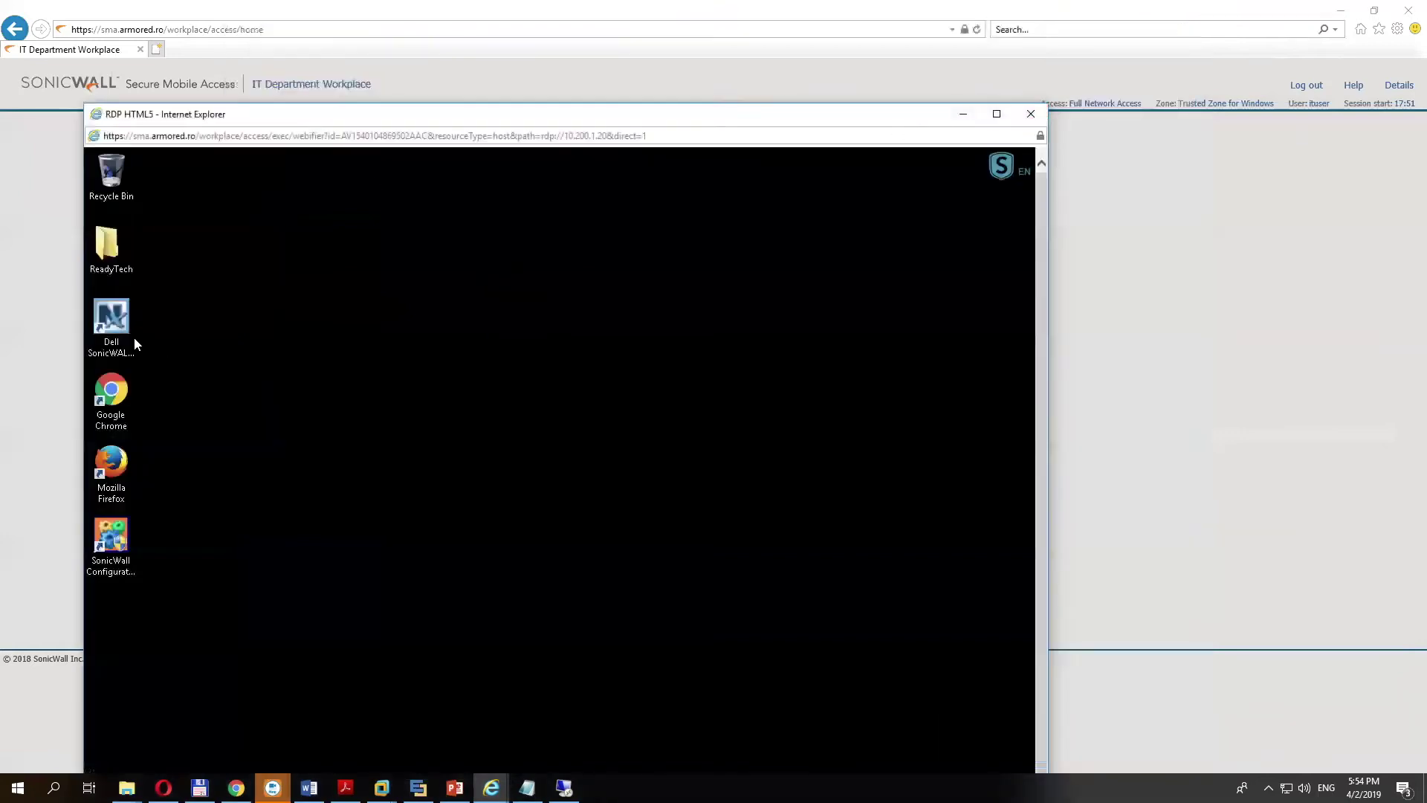
Close the RDP HTML5 session and open the SMA Ares Interface bookmark from IT Page 2.
{"action": "left_click", "coordinate": [1030, 114]}
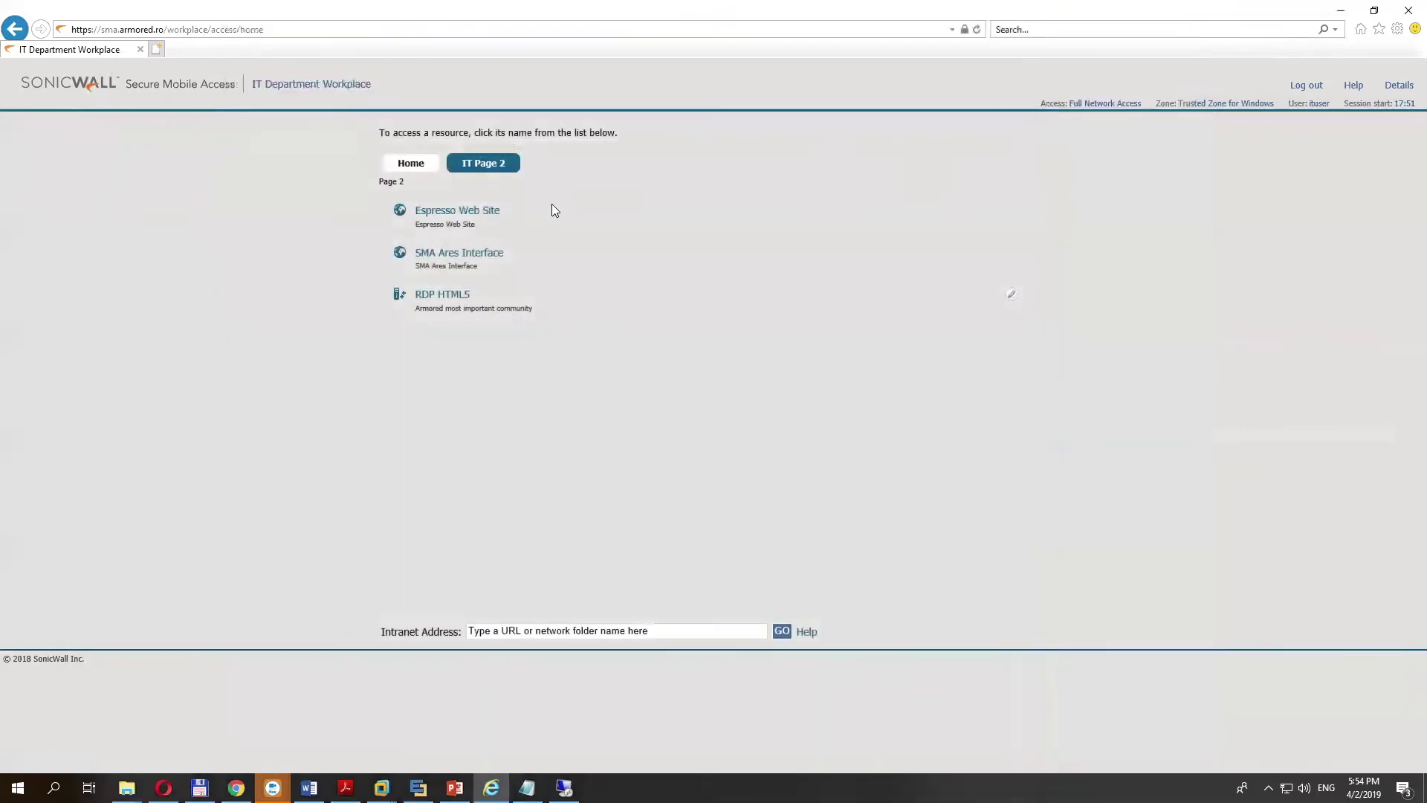
{"action": "left_click", "coordinate": [429, 166]}
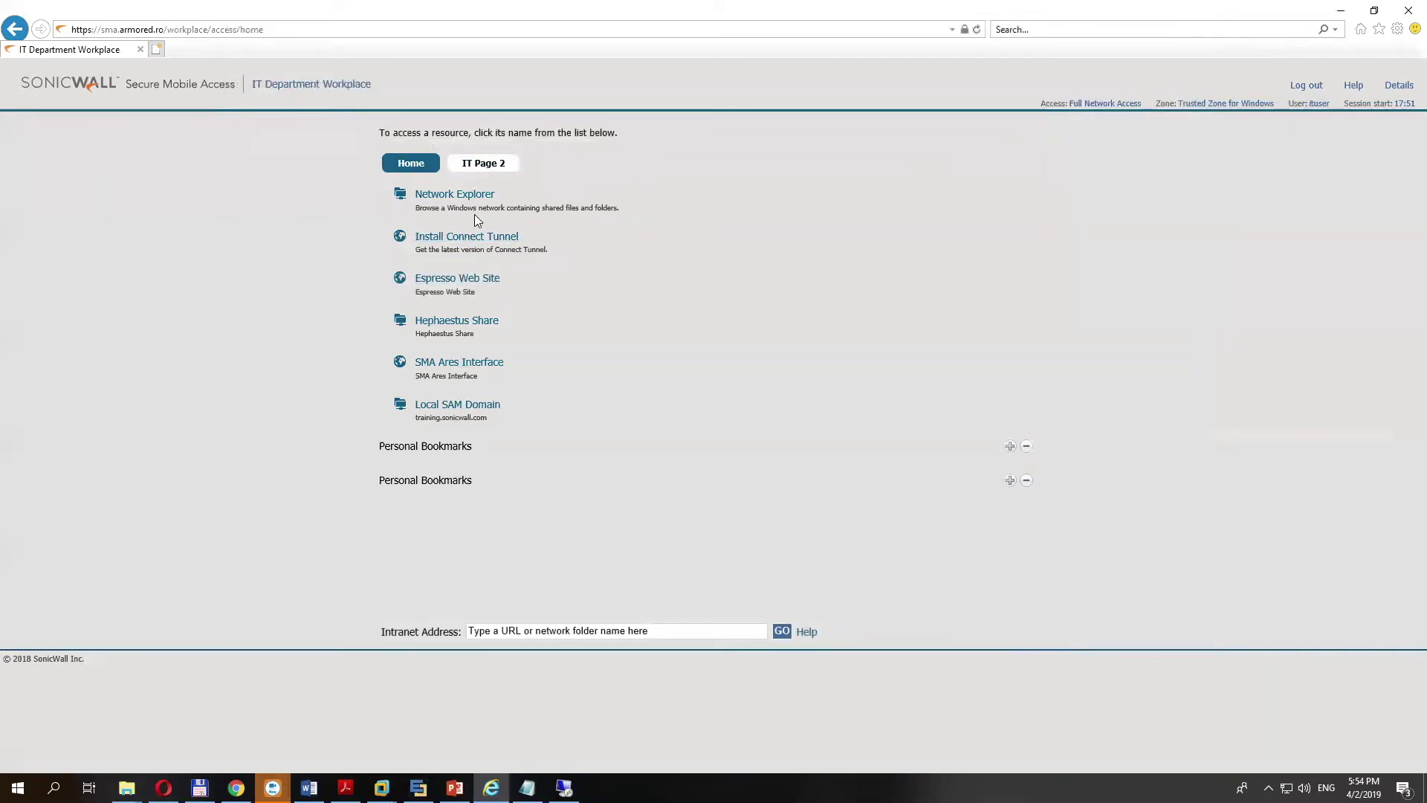
{"action": "left_click", "coordinate": [482, 163]}
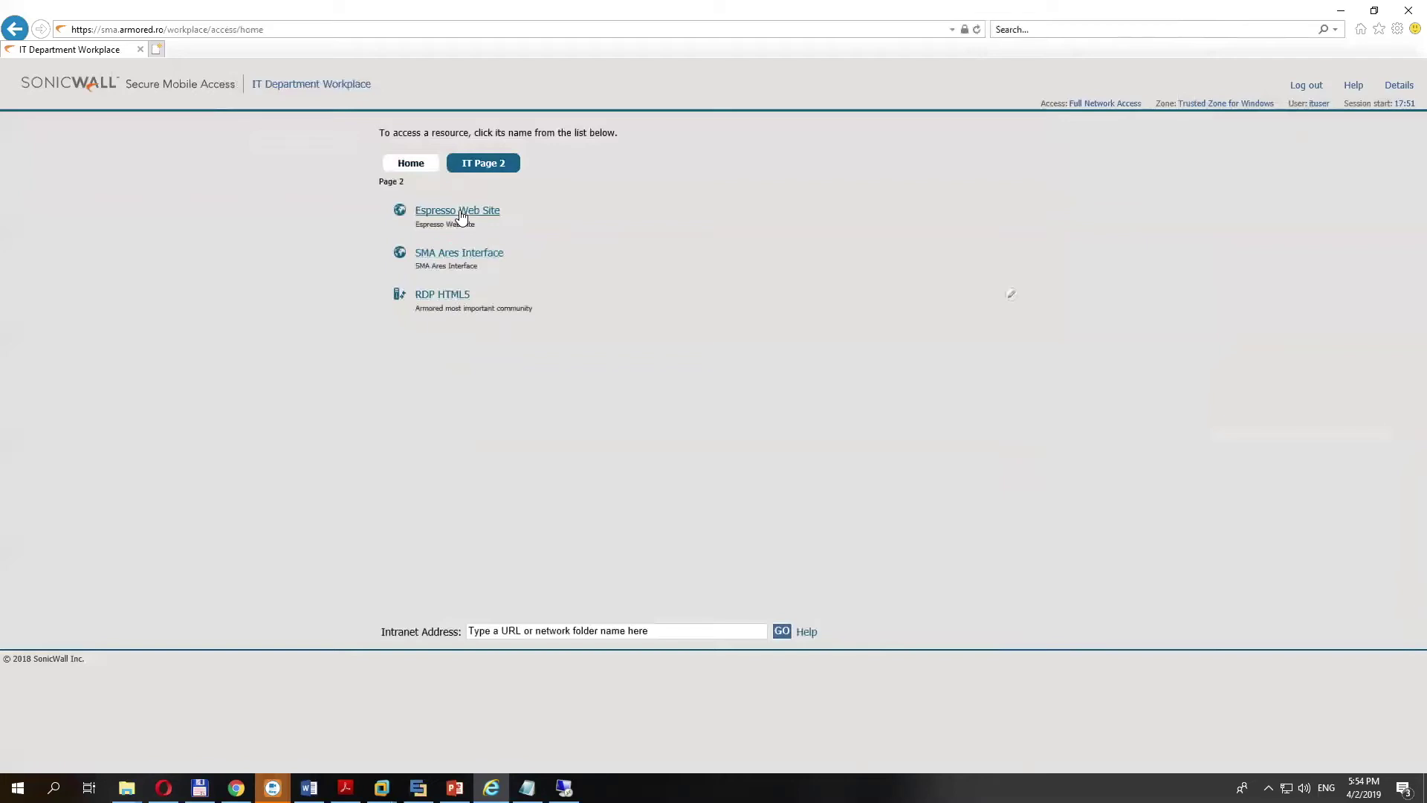
{"action": "left_click", "coordinate": [456, 253]}
Proceed past the 10.200.1.101:8443 certificate warning, then close the console tab and return to Home.
{"action": "left_click", "coordinate": [148, 244]}
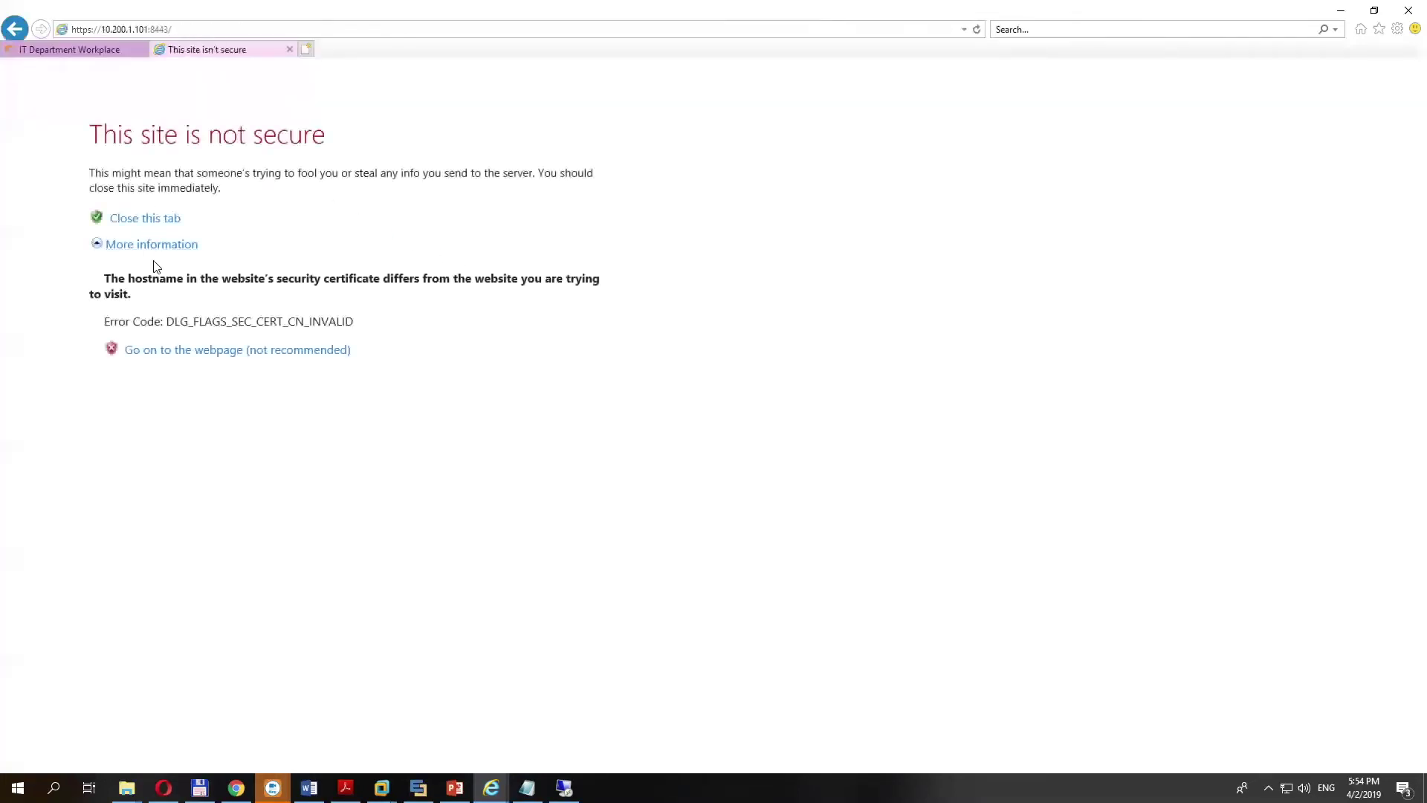
{"action": "left_click", "coordinate": [167, 354]}
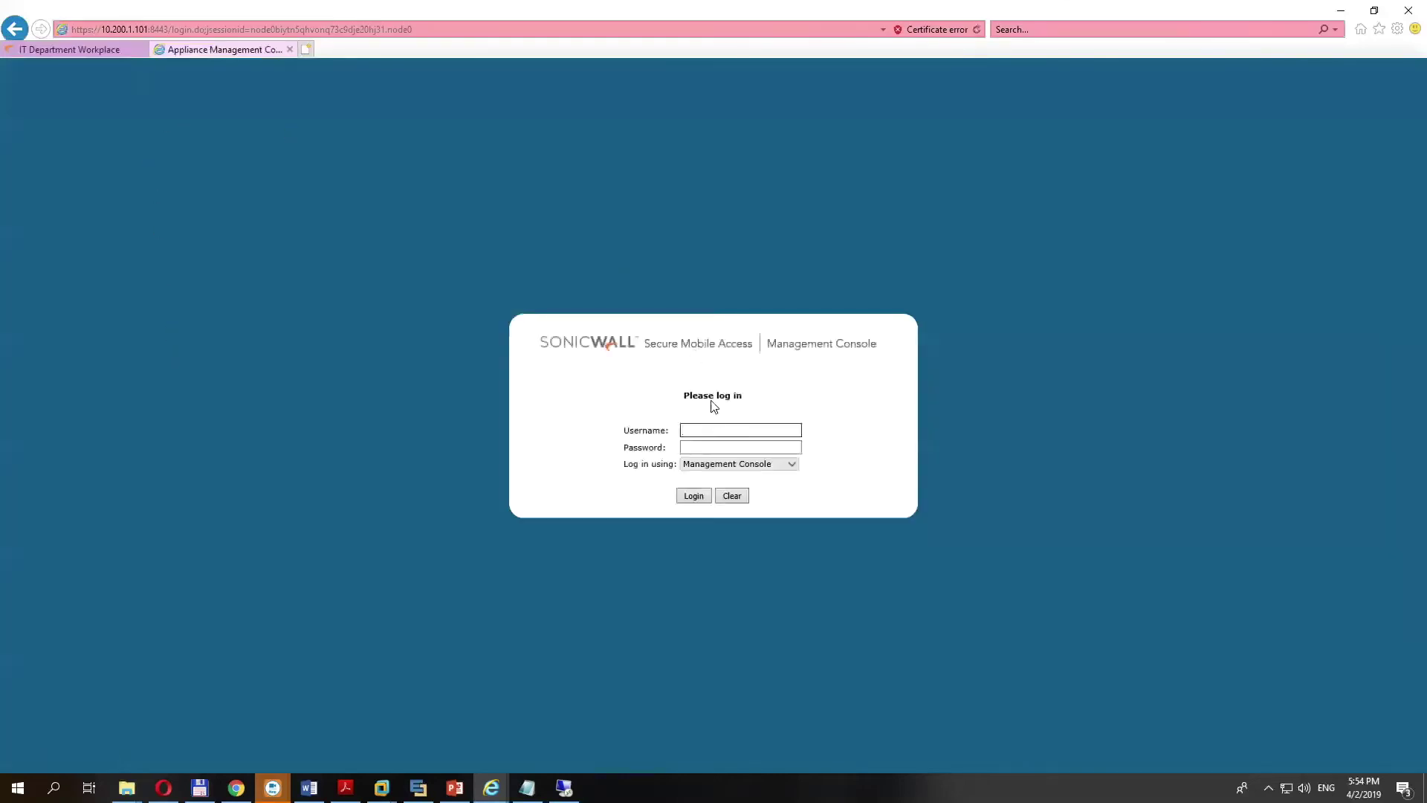
{"action": "left_click", "coordinate": [95, 50]}
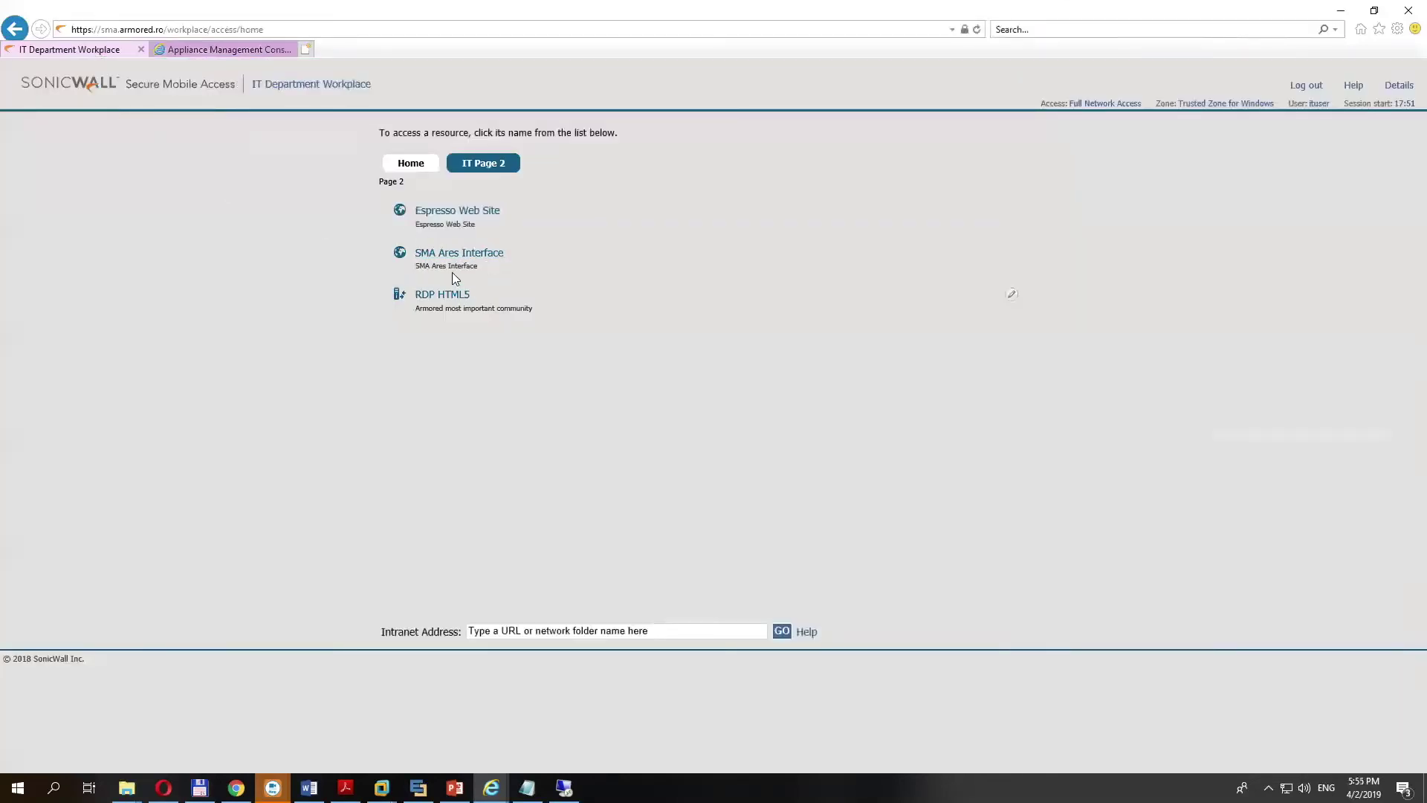
{"action": "left_click", "coordinate": [227, 49]}
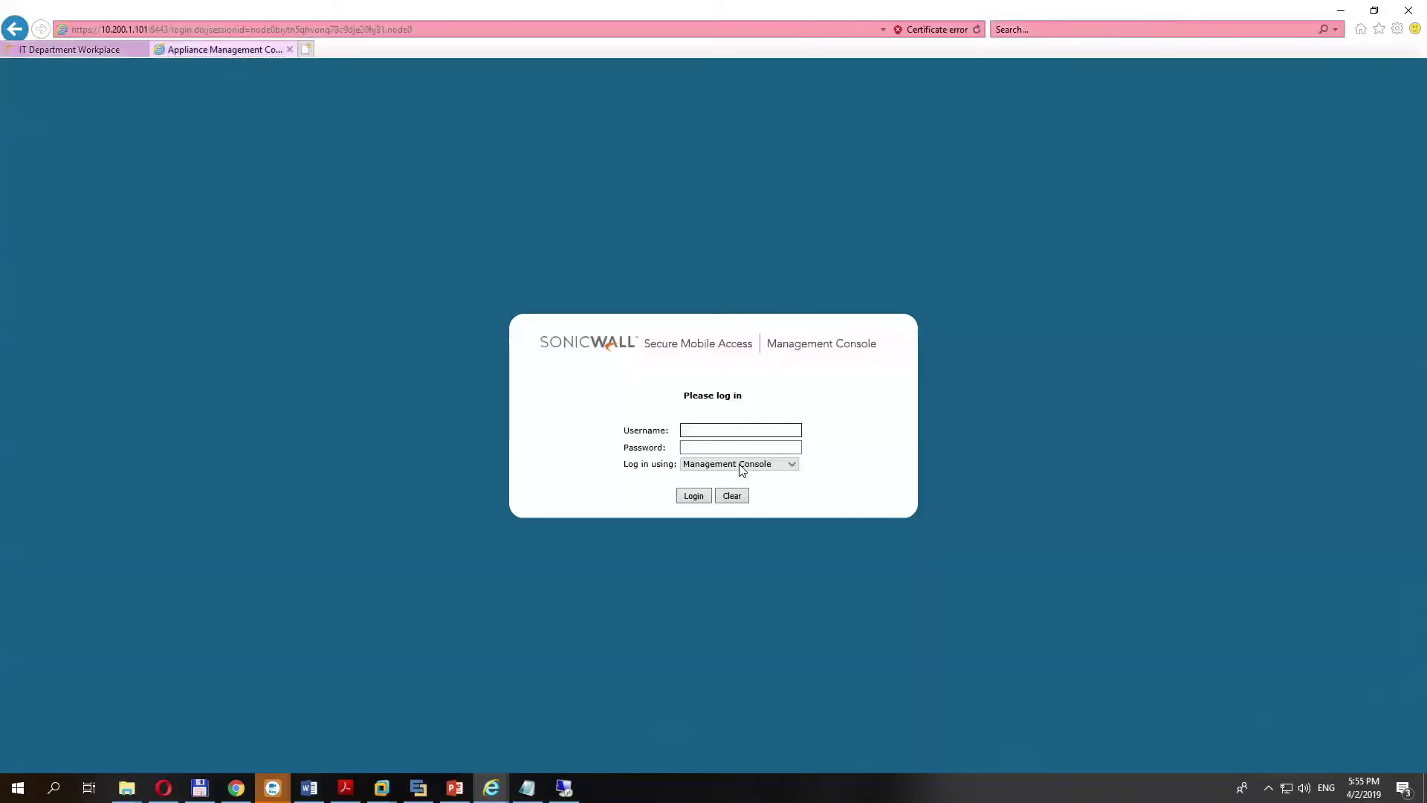
{"action": "left_click", "coordinate": [289, 49]}
{"action": "left_click", "coordinate": [414, 164]}
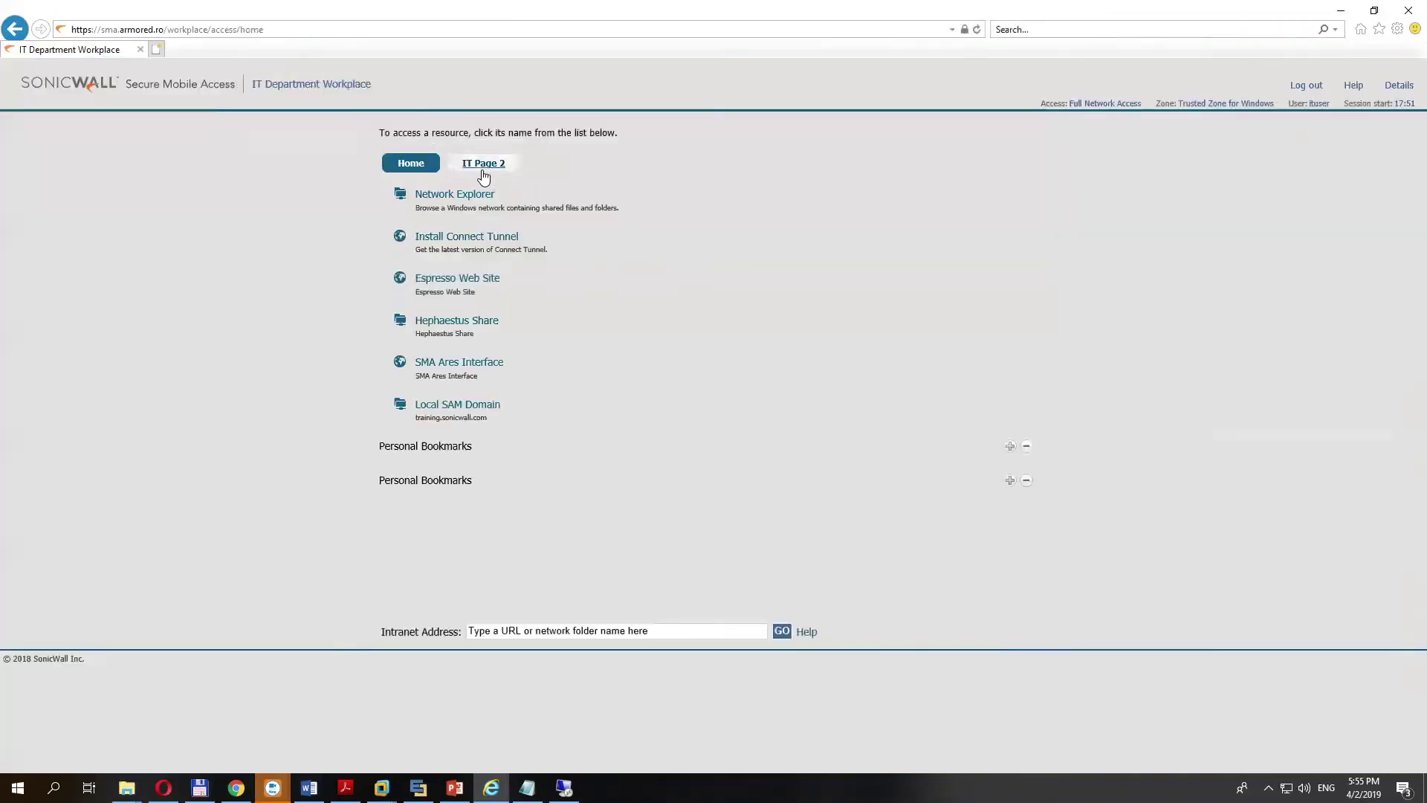
Switch from the IT Page 2 bookmarks back to Home, then log out of the WorkPlace portal.
{"action": "left_click", "coordinate": [479, 165]}
{"action": "left_click", "coordinate": [409, 165]}
{"action": "left_click", "coordinate": [497, 360]}
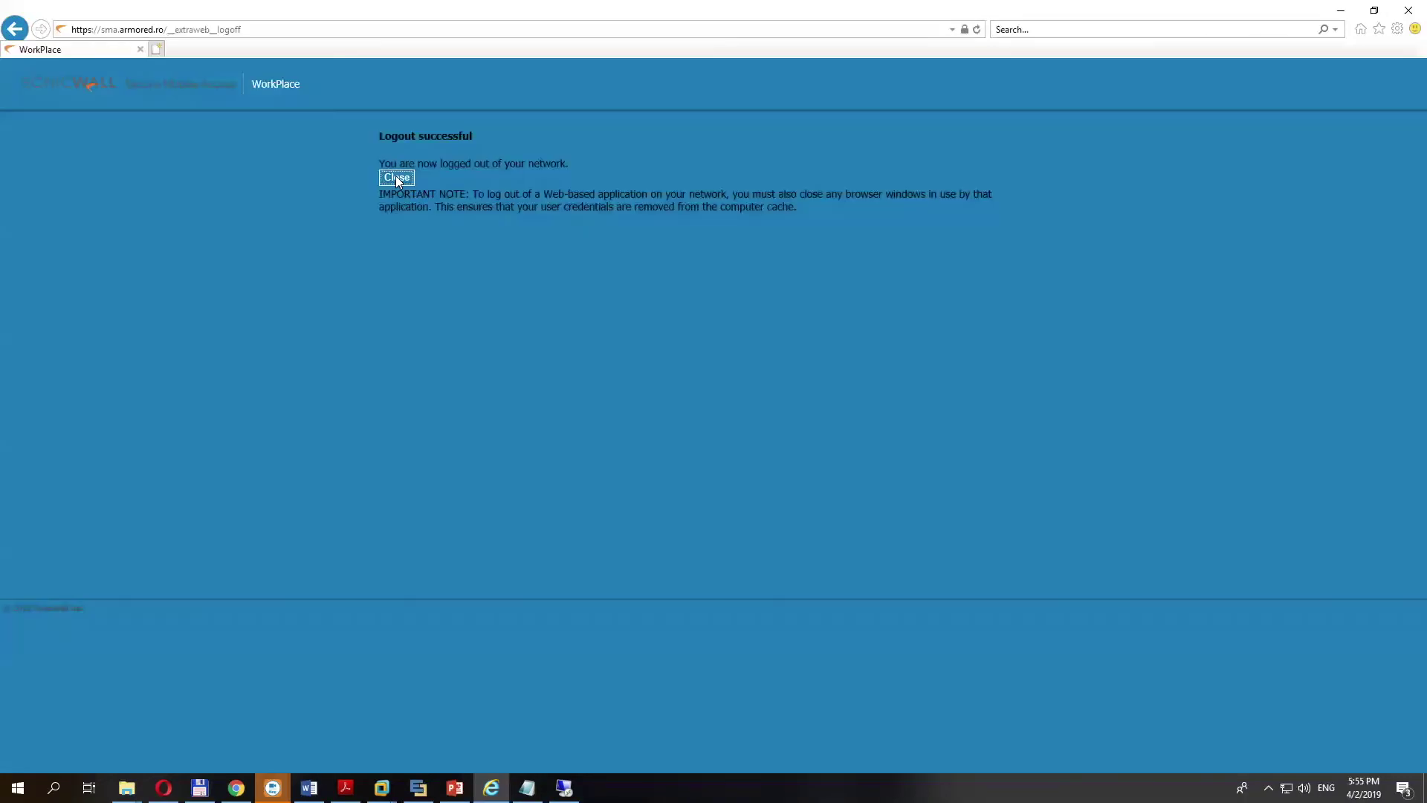
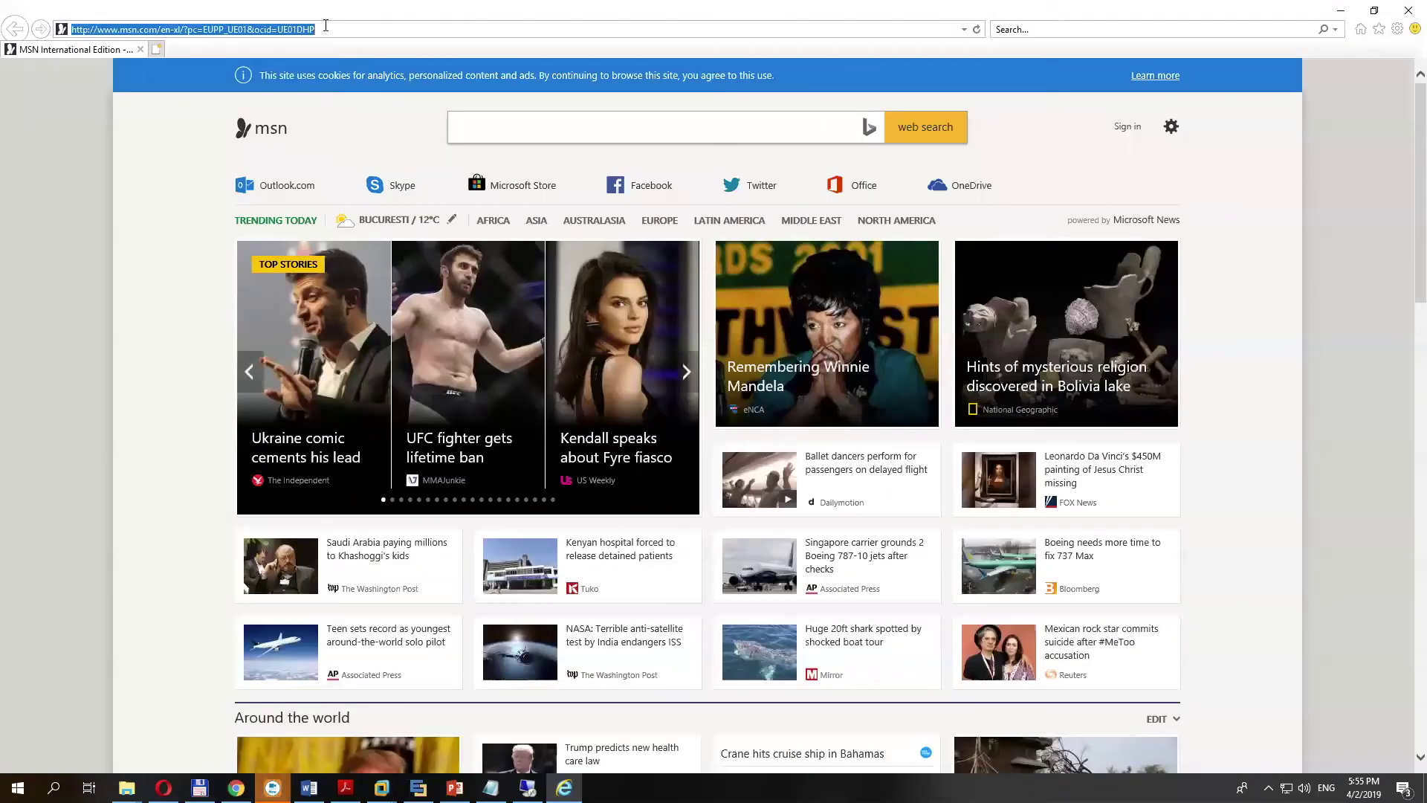
{"action": "key", "text": "BackSpace"}
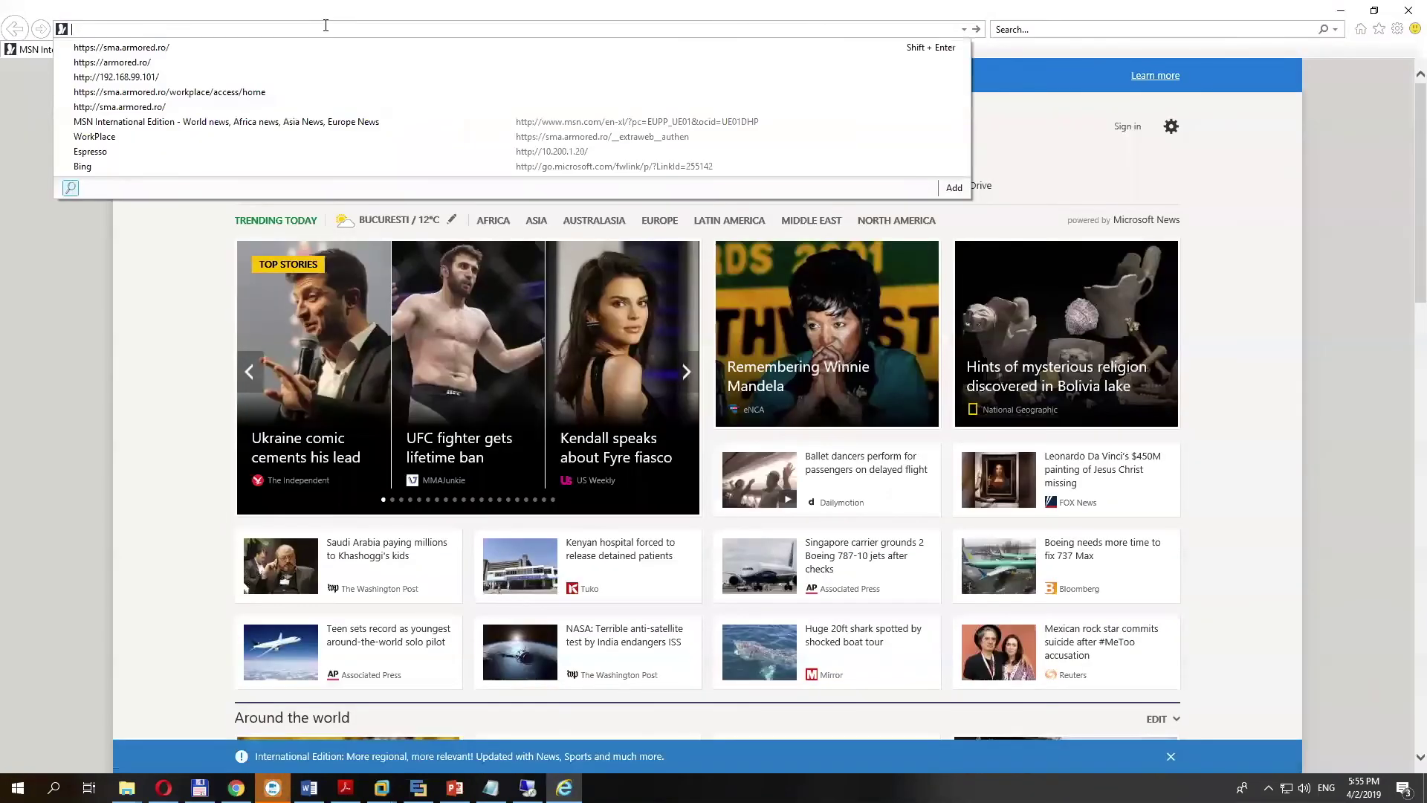
{"action": "type", "text": "https"}
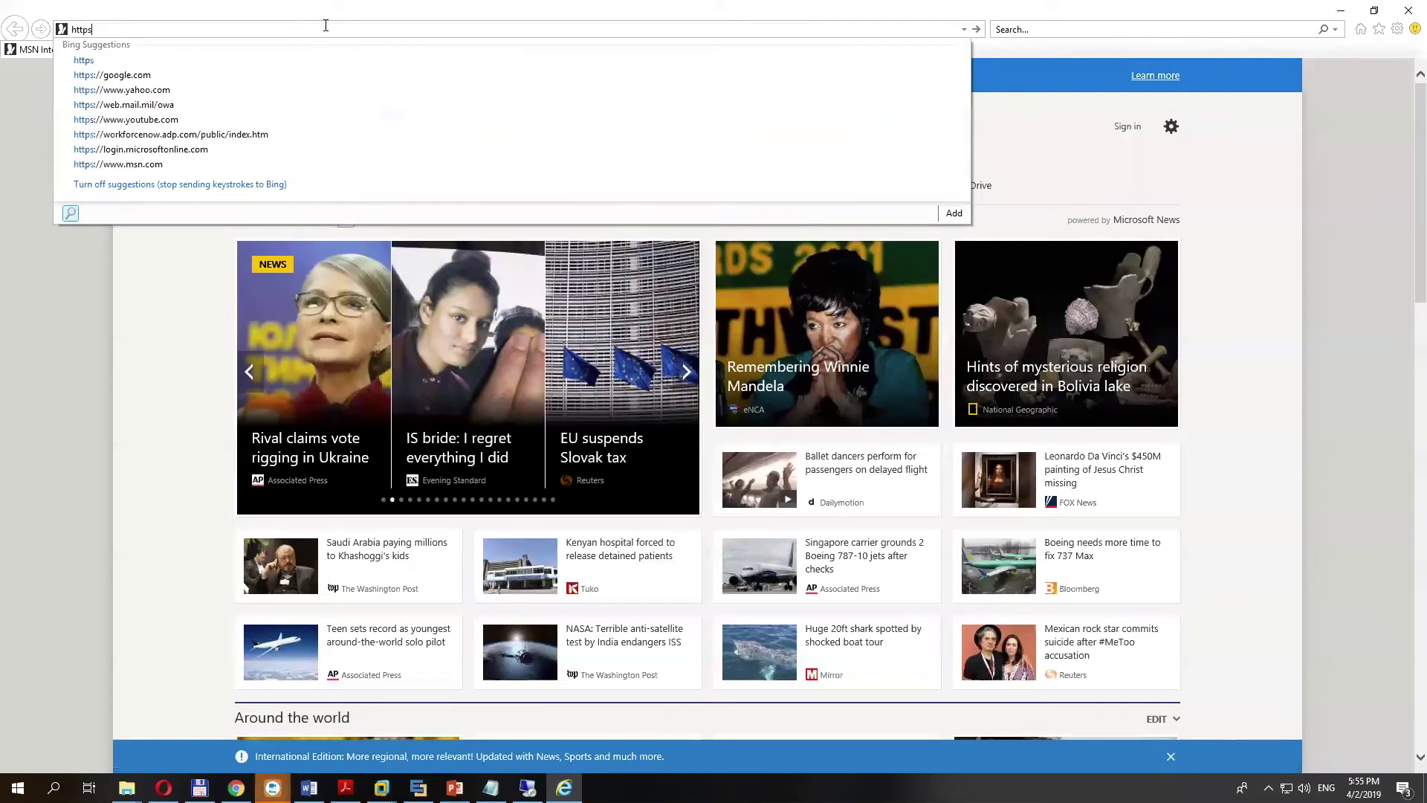
{"action": "type", "text": "://"}
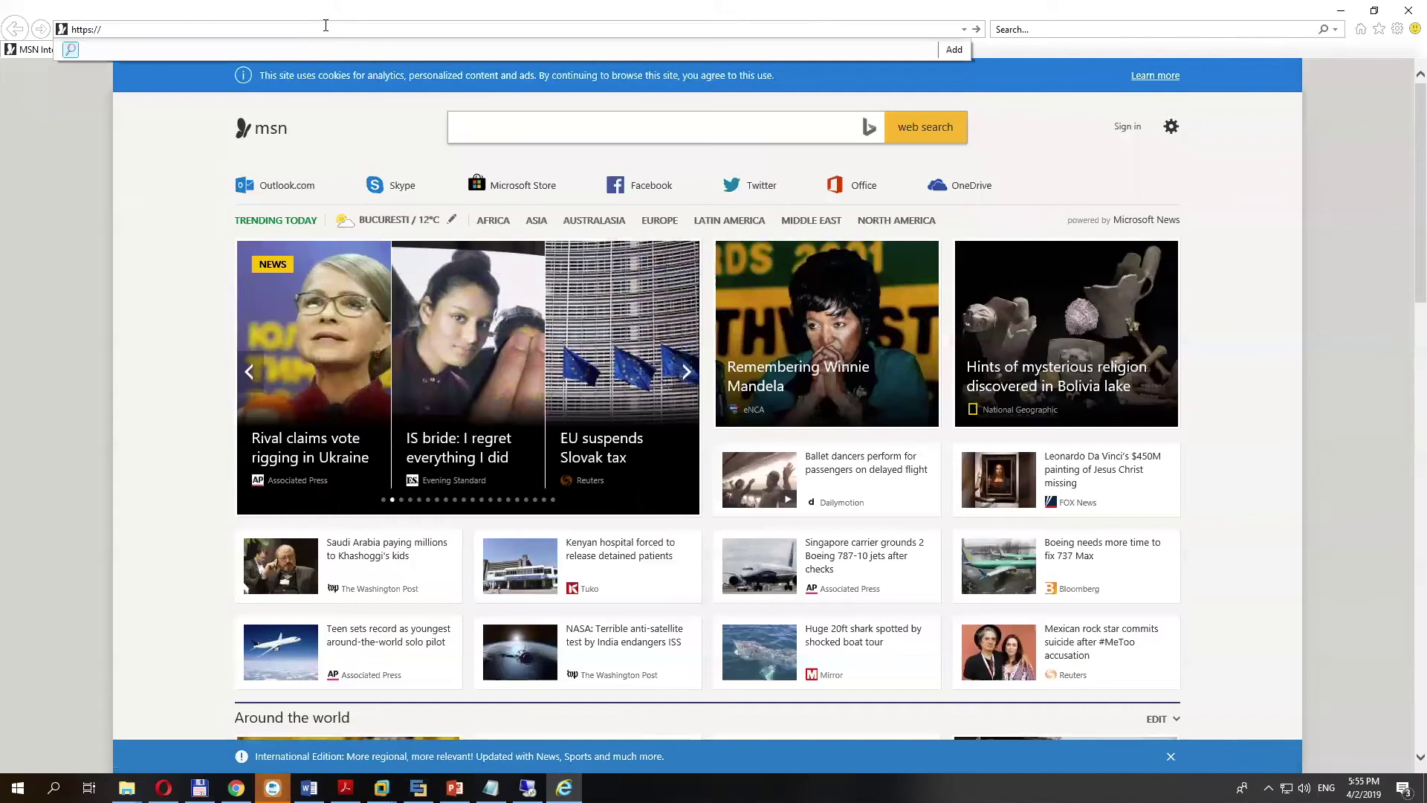
{"action": "type", "text": "sma.armor"}
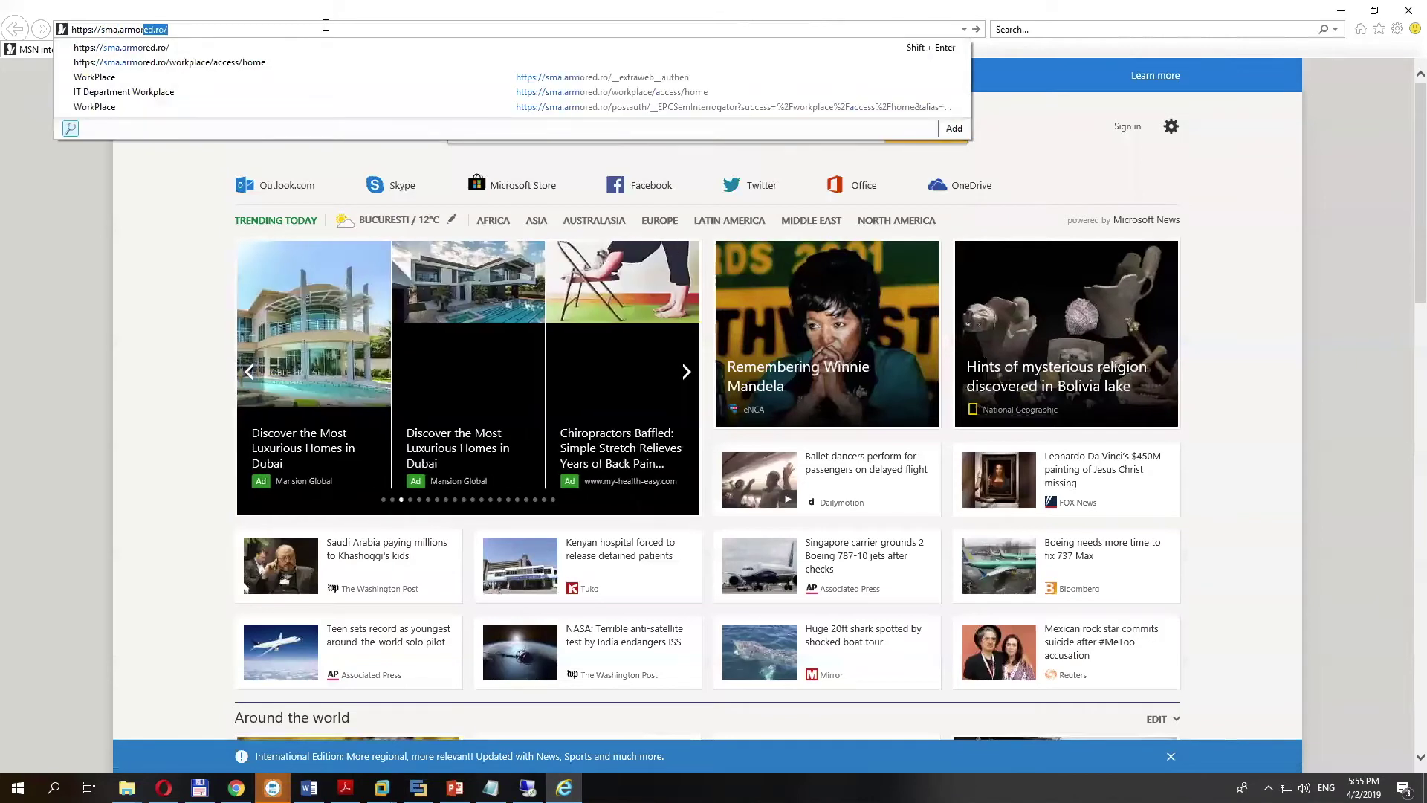
{"action": "type", "text": "ed.ro"}
Load the WorkPlace login page and sign in with the sales account's username and password.
{"action": "key", "text": "Return"}
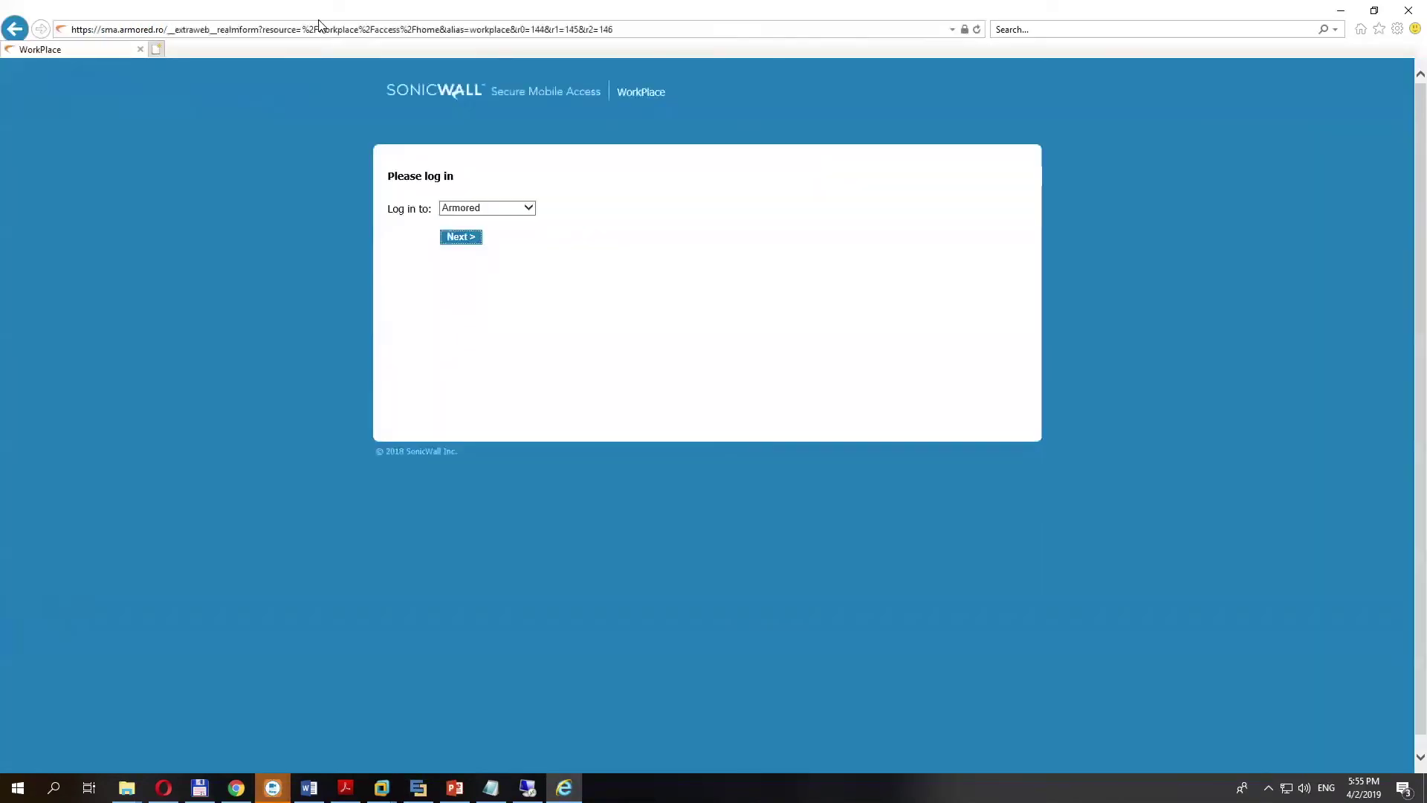
{"action": "left_click", "coordinate": [468, 240]}
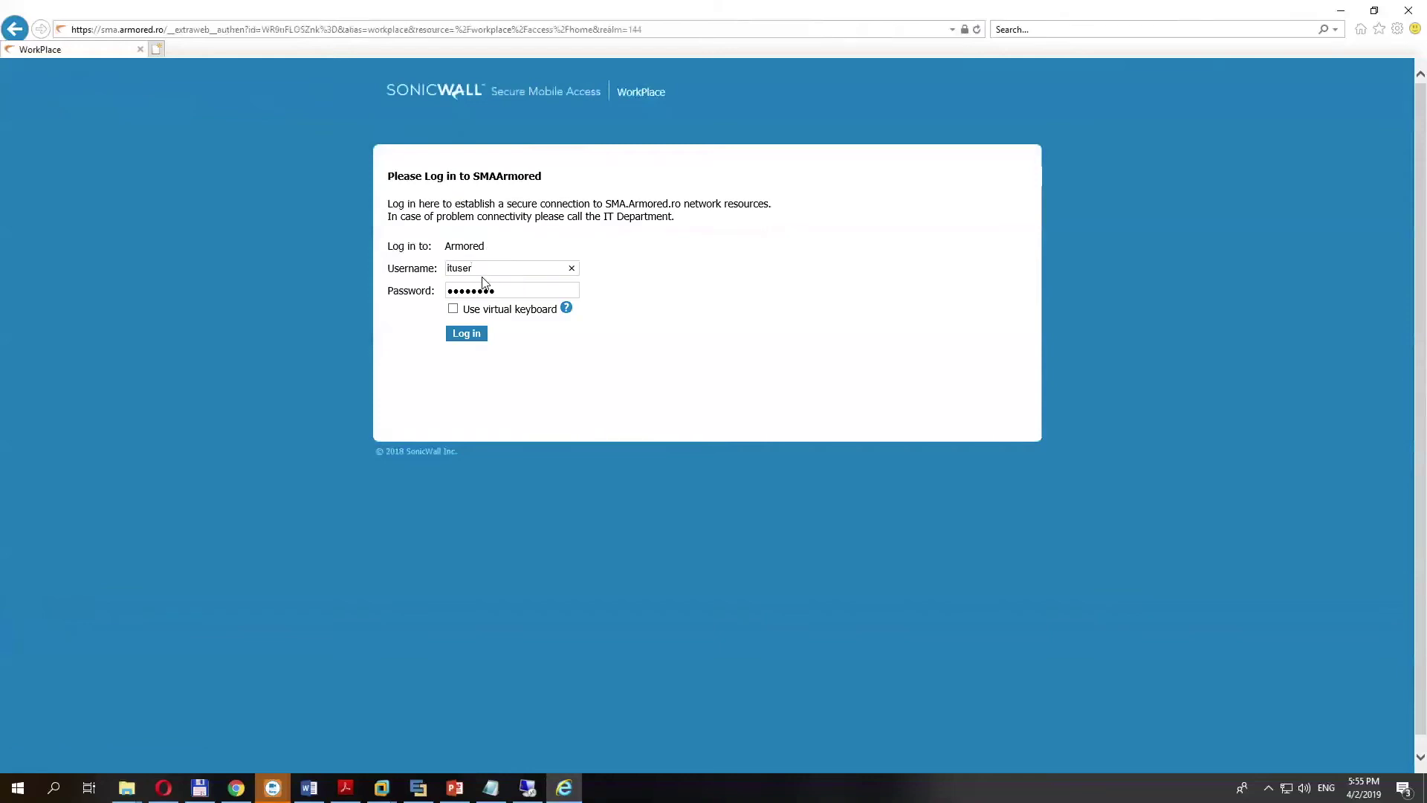
{"action": "left_click_drag", "start_coordinate": [481, 268], "coordinate": [403, 266]}
{"action": "type", "text": "salesus"}
{"action": "left_click_drag", "start_coordinate": [497, 291], "coordinate": [280, 301]}
{"action": "type", "text": "•••••••"}
{"action": "left_click", "coordinate": [464, 334]}
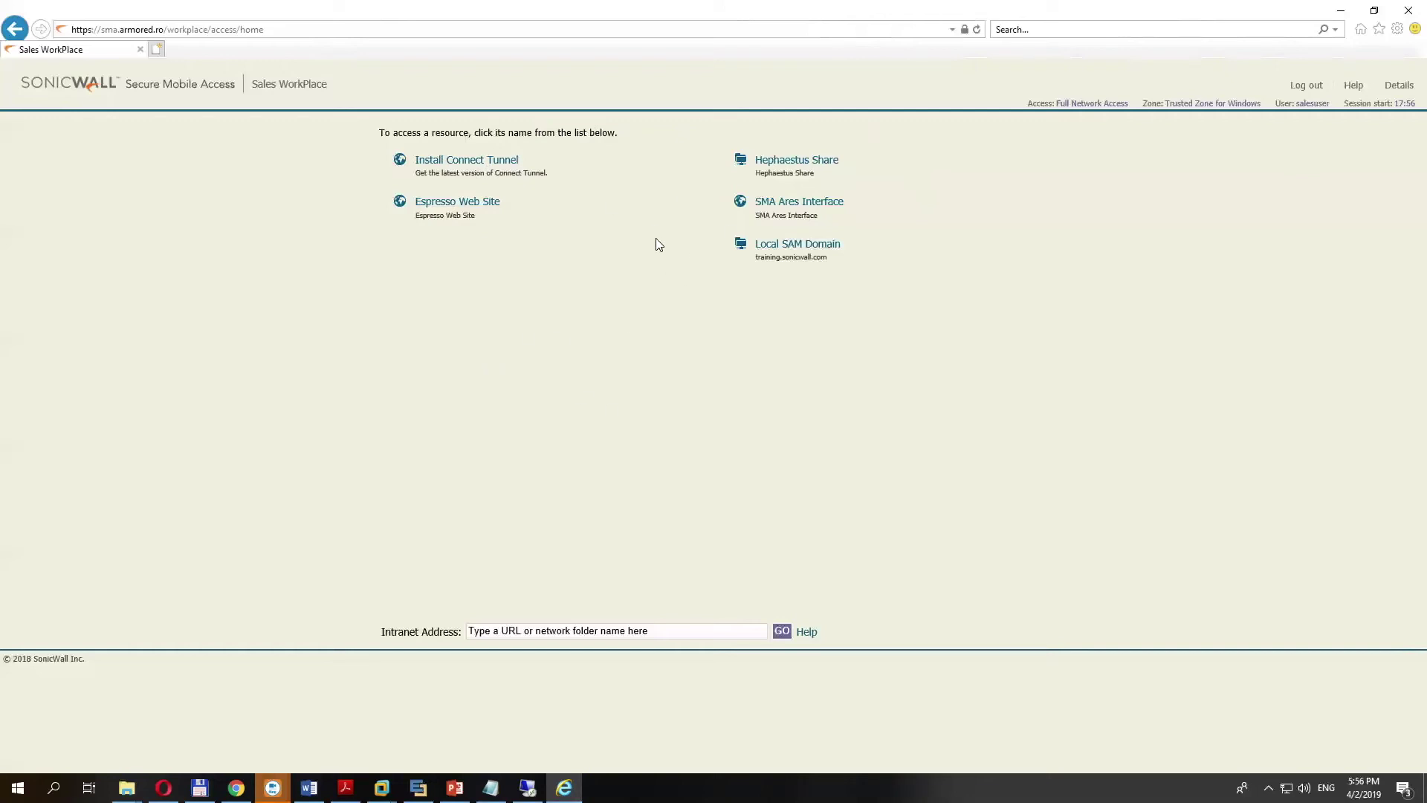
Highlight the word Sales in the WorkPlace title, then clear the highlight.
{"action": "left_click_drag", "start_coordinate": [252, 84], "coordinate": [328, 85]}
{"action": "left_click", "coordinate": [345, 86]}
Open System Status, highlight the OnDemand Tunnel version and status, then close the dialog.
{"action": "left_click", "coordinate": [1399, 85]}
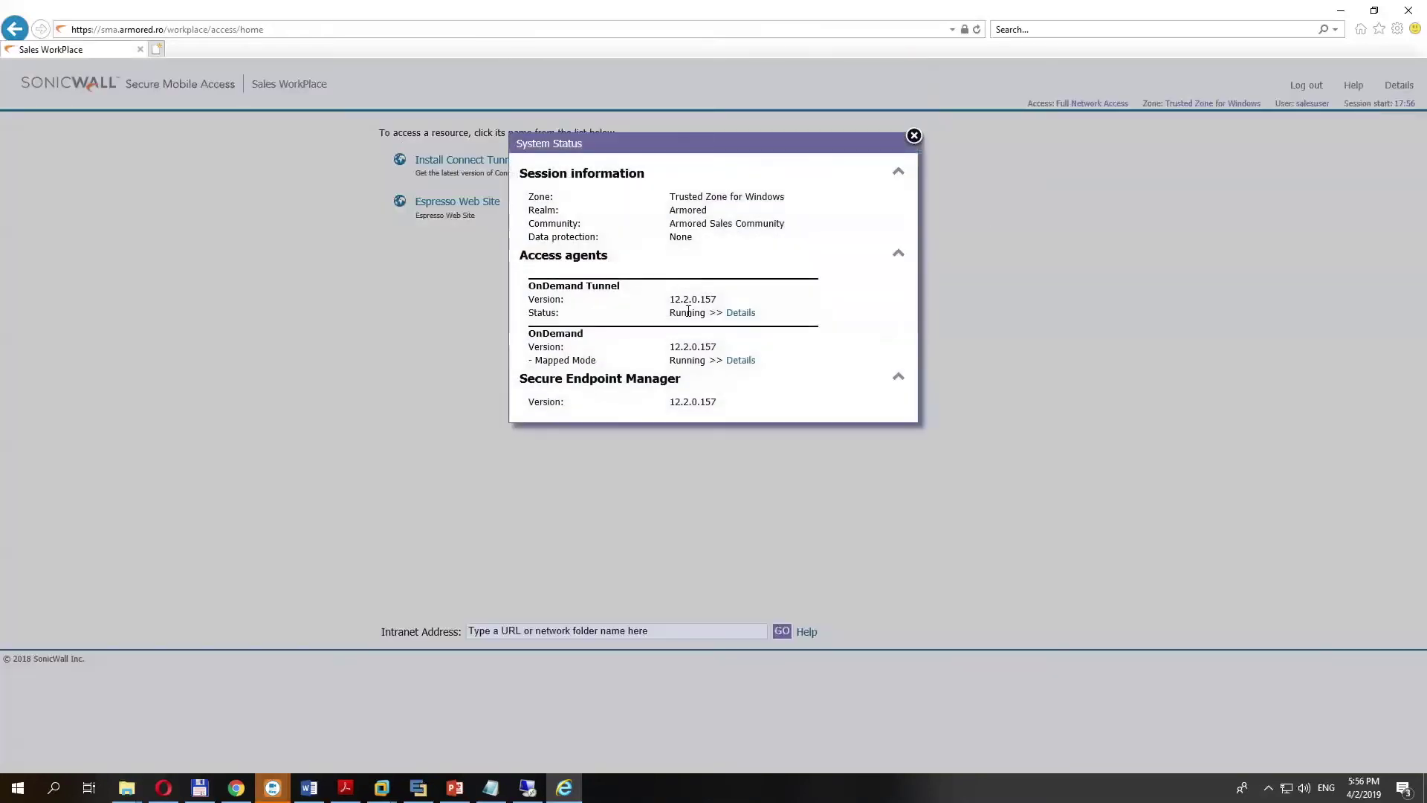
{"action": "left_click_drag", "start_coordinate": [530, 285], "coordinate": [777, 311]}
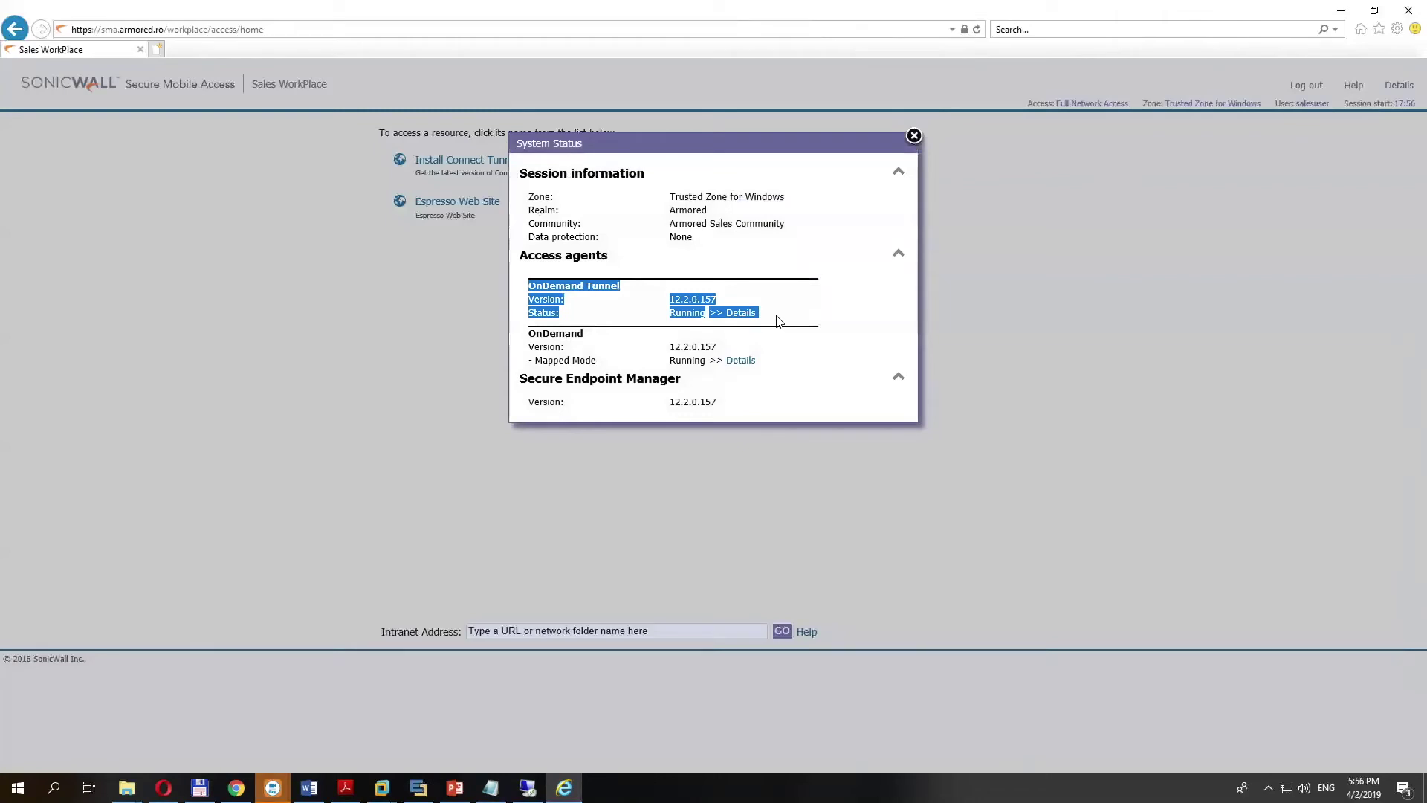
{"action": "left_click", "coordinate": [913, 138]}
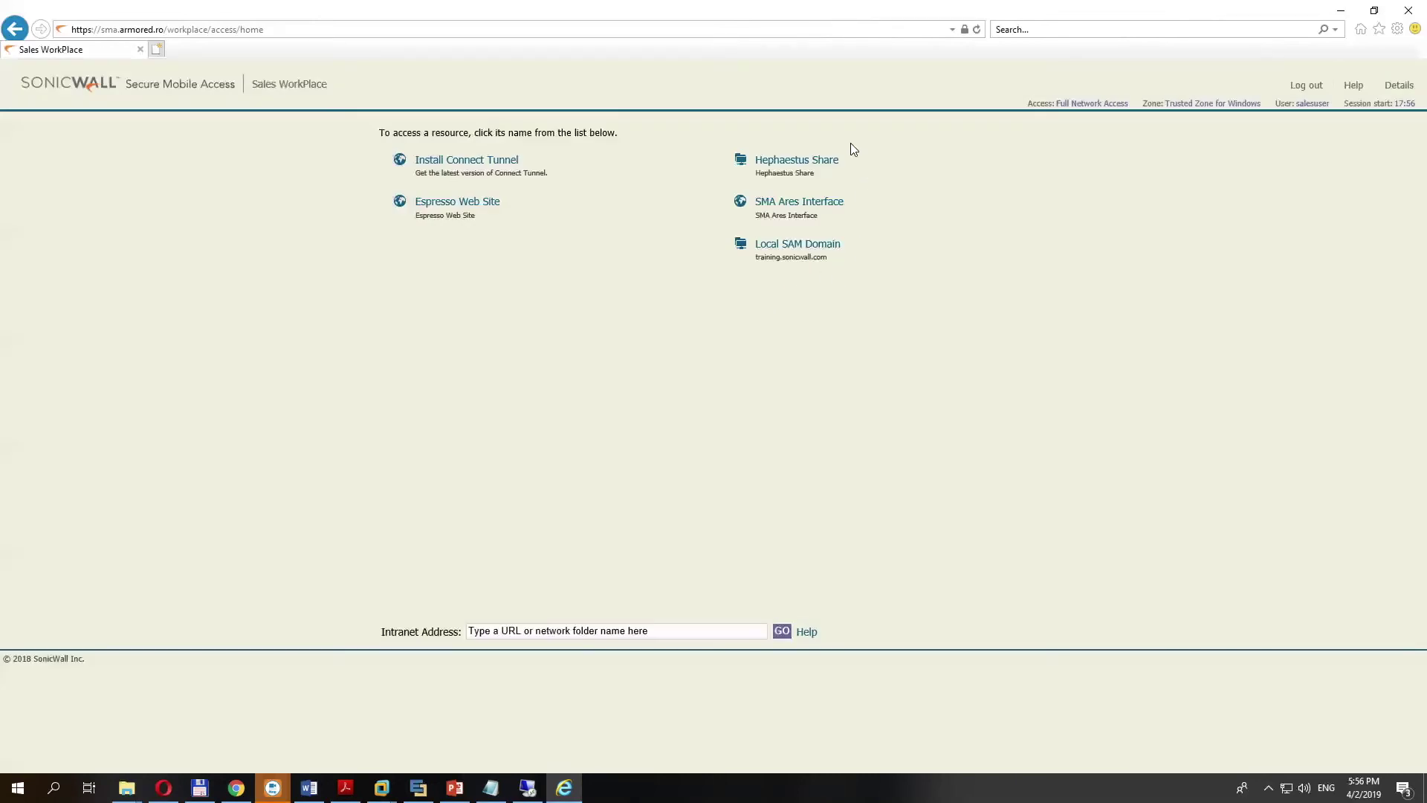
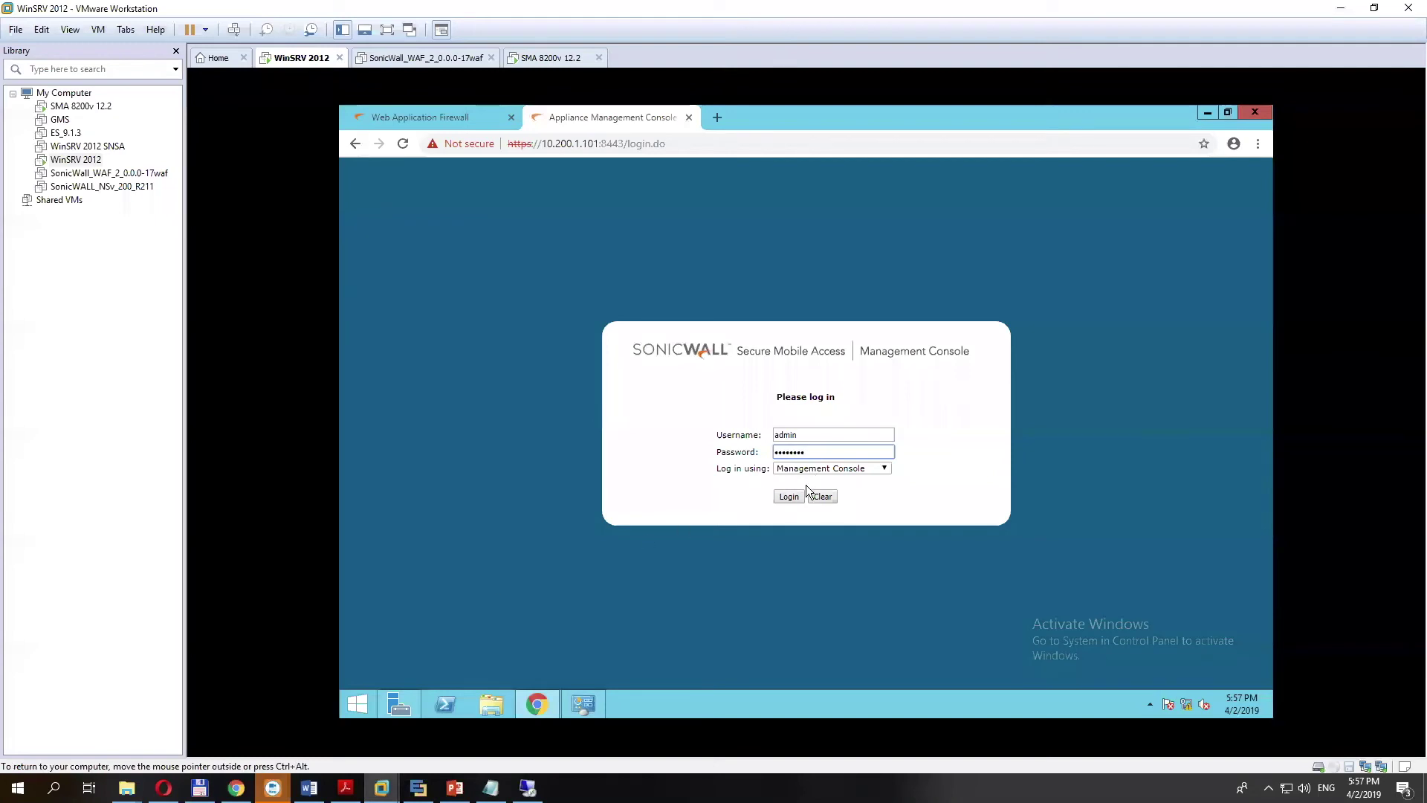
Log in and review the licence suspension message on the License page.
{"action": "left_click", "coordinate": [793, 495]}
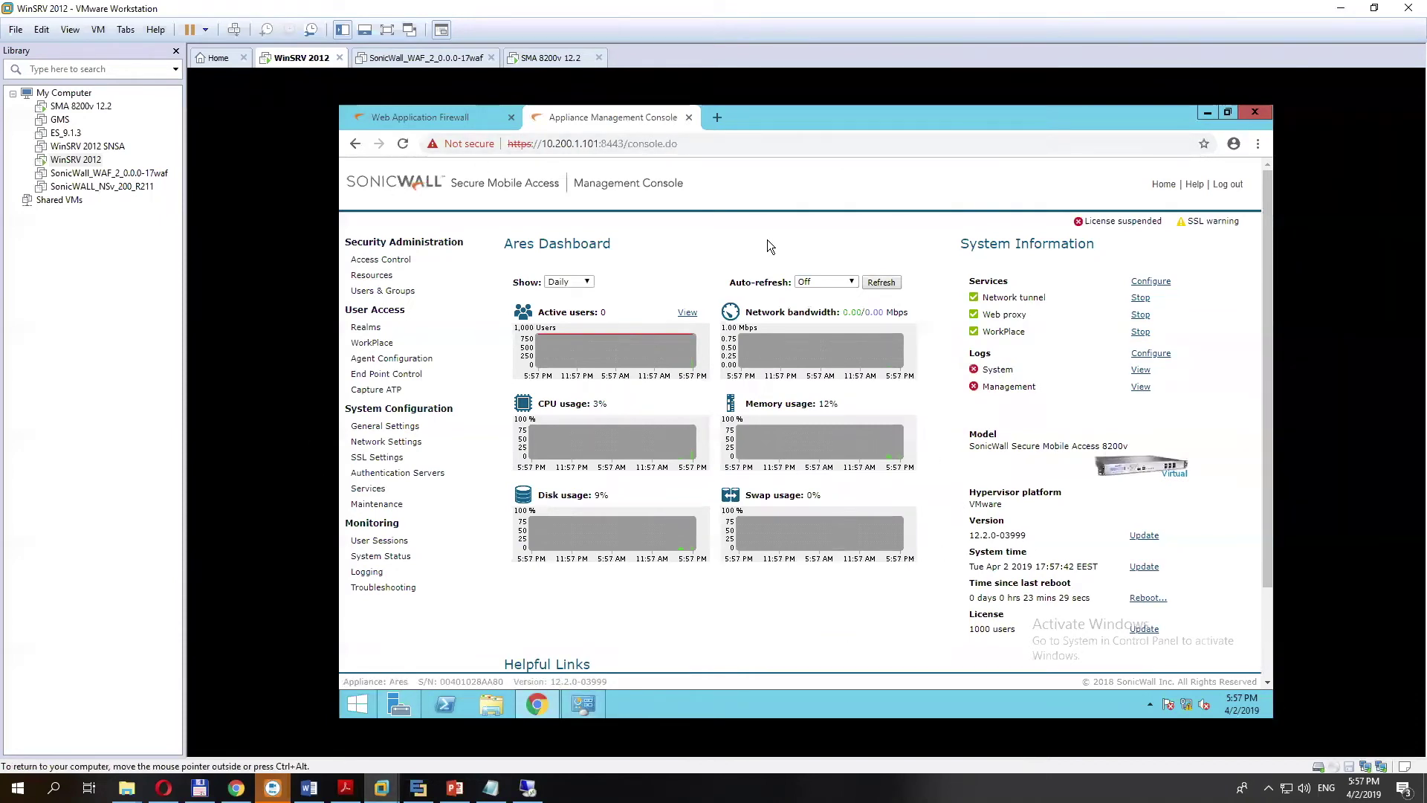
{"action": "left_click", "coordinate": [1124, 221]}
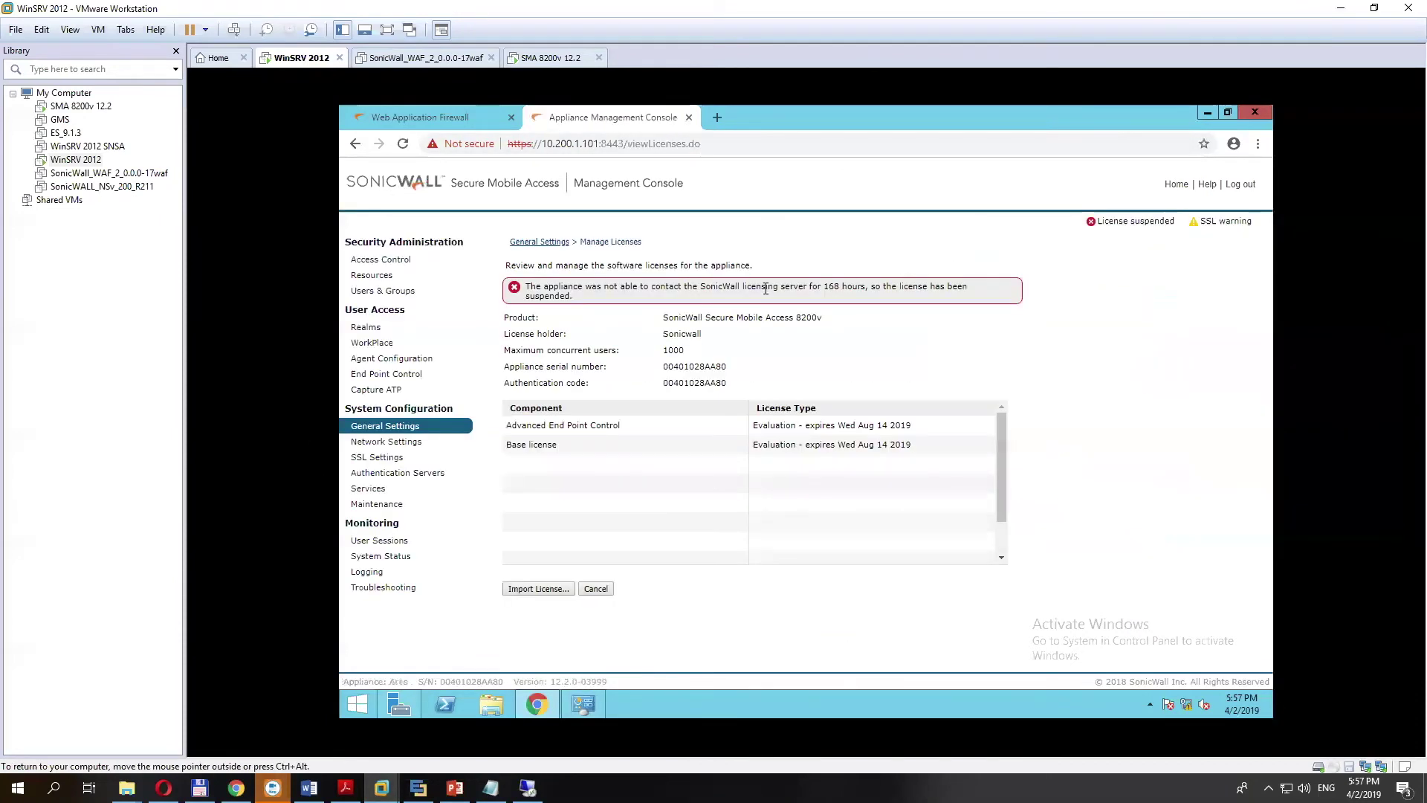
{"action": "left_click_drag", "start_coordinate": [817, 285], "coordinate": [908, 286]}
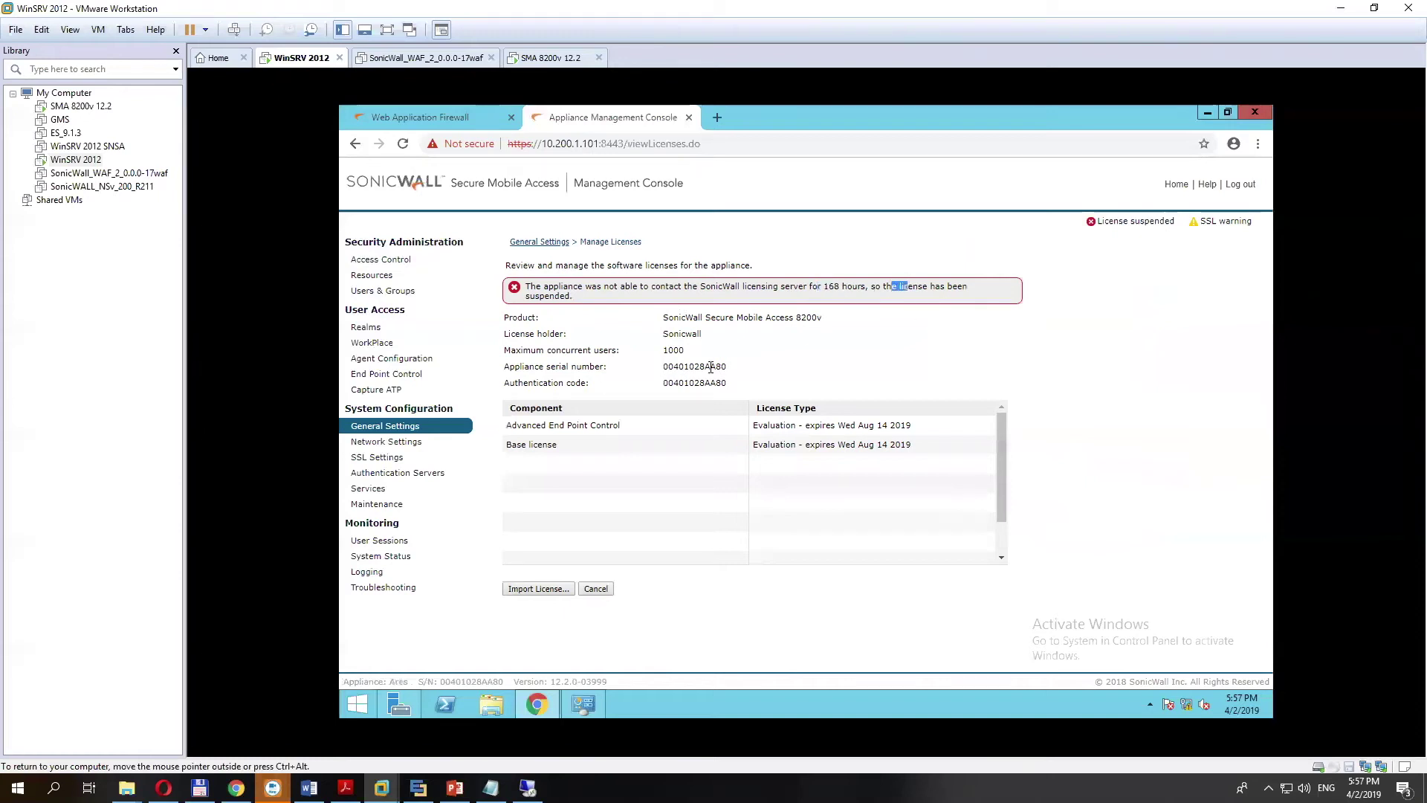
Review Access Control rules, then SSL Settings showing TLS version 1.2 or 1.1 accepted.
{"action": "left_click", "coordinate": [377, 259]}
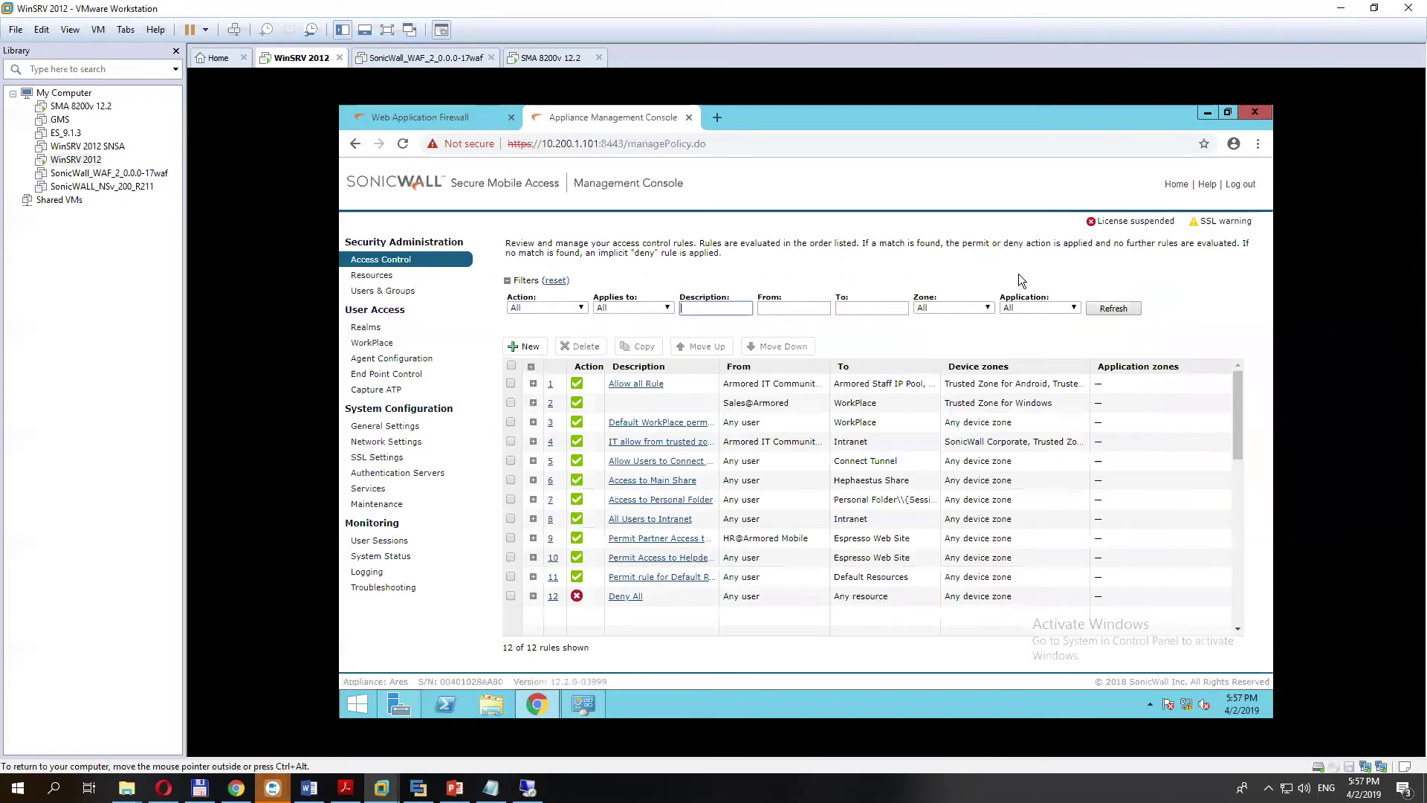
{"action": "left_click", "coordinate": [1225, 222]}
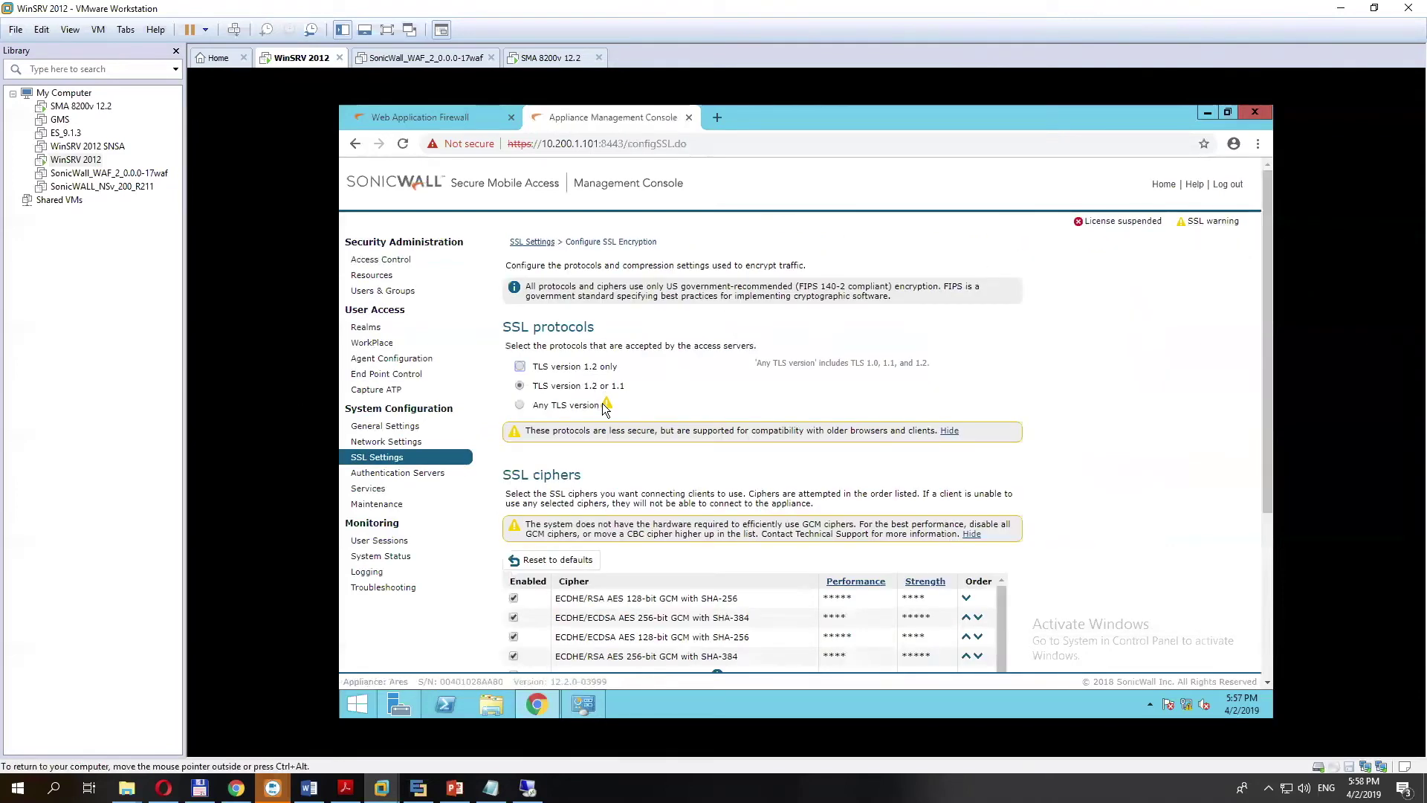
{"action": "left_click_drag", "start_coordinate": [574, 388], "coordinate": [583, 403]}
{"action": "left_click", "coordinate": [653, 391]}
Show the Realms overview and scroll through the Armored realm's communities, styles and zones.
{"action": "left_click", "coordinate": [376, 329]}
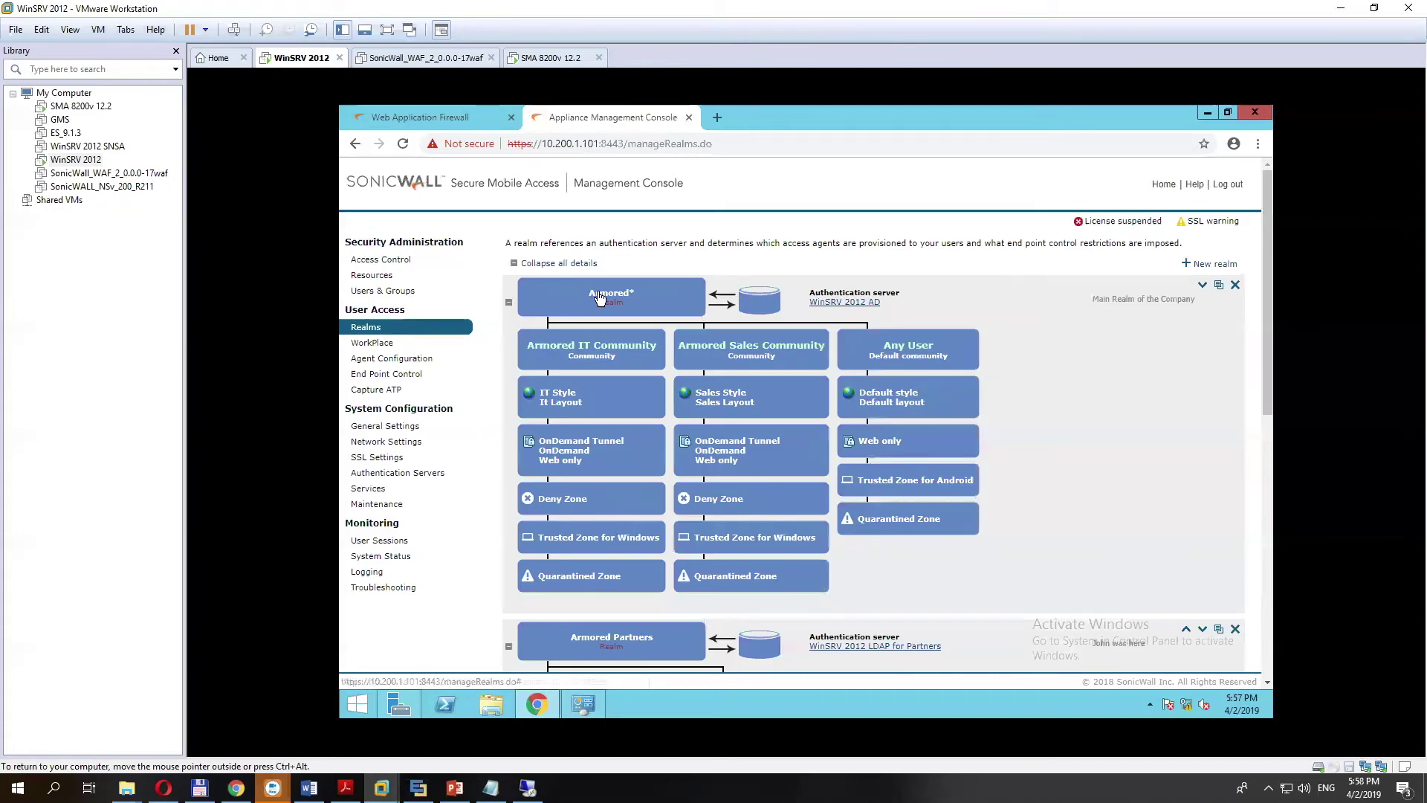
{"action": "scroll", "coordinate": [994, 490], "scroll_direction": "down", "scroll_amount": 5}
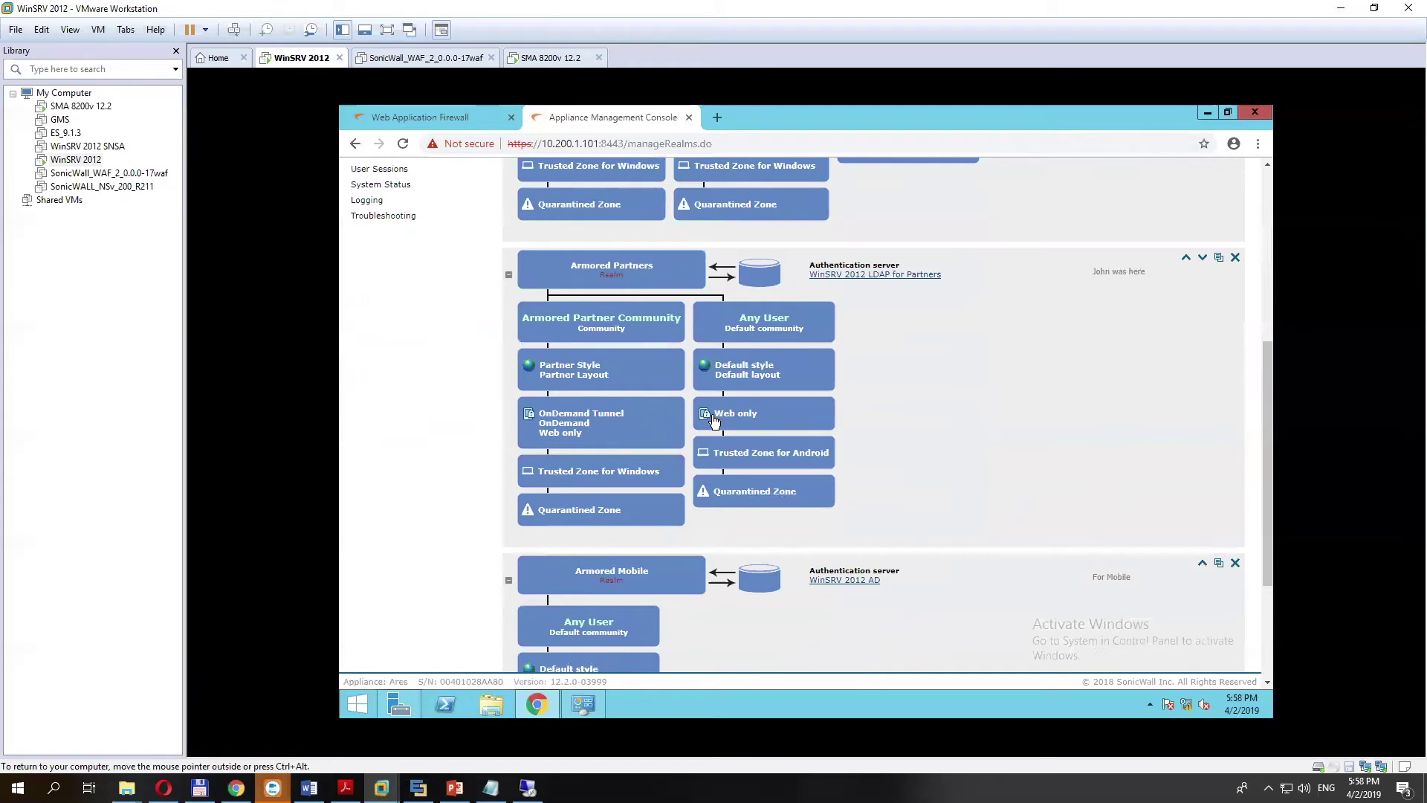
{"action": "scroll", "coordinate": [657, 413], "scroll_direction": "up", "scroll_amount": 5}
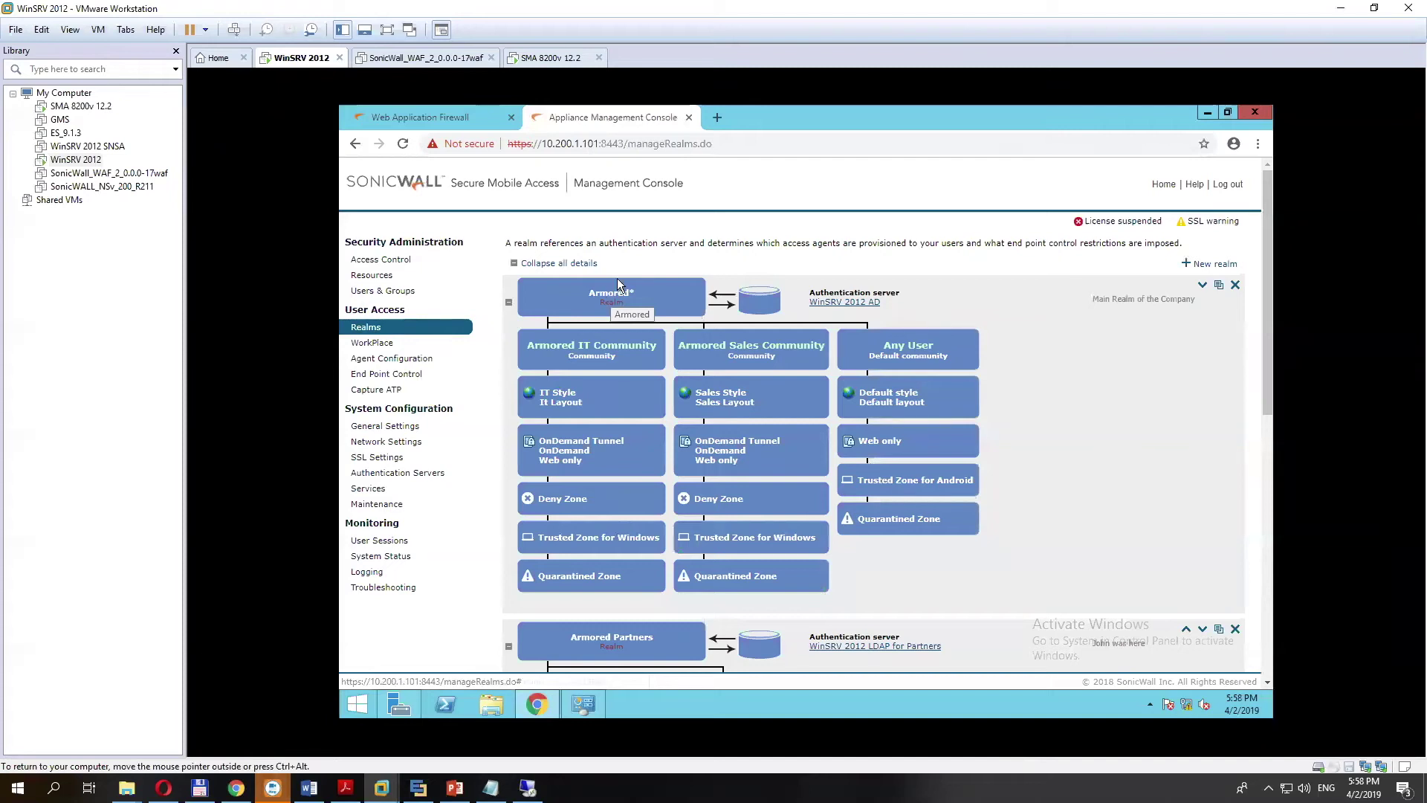
{"action": "mouse_move", "coordinate": [589, 345]}
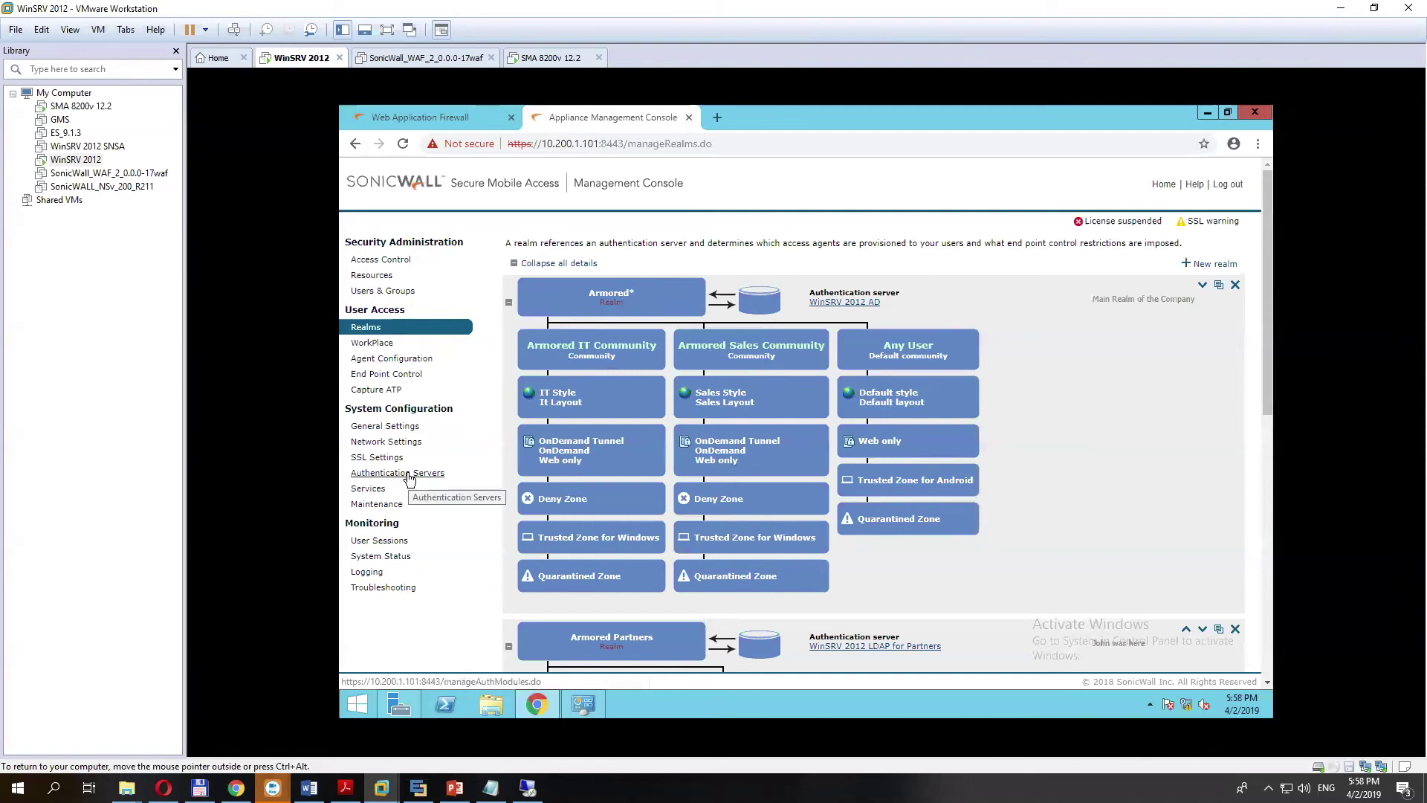
Start a new authentication server and review the available user store types.
{"action": "left_click", "coordinate": [411, 476]}
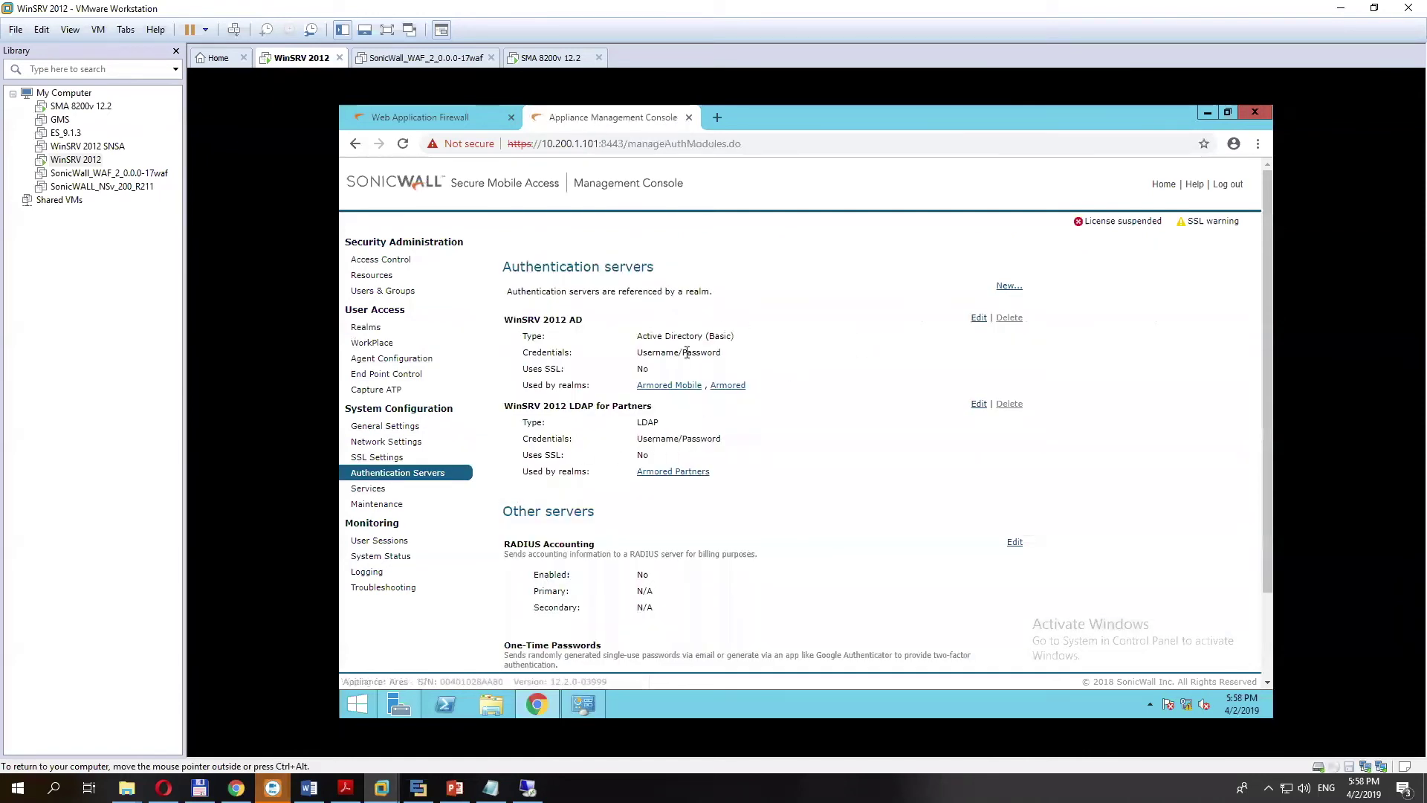
{"action": "left_click", "coordinate": [1006, 286]}
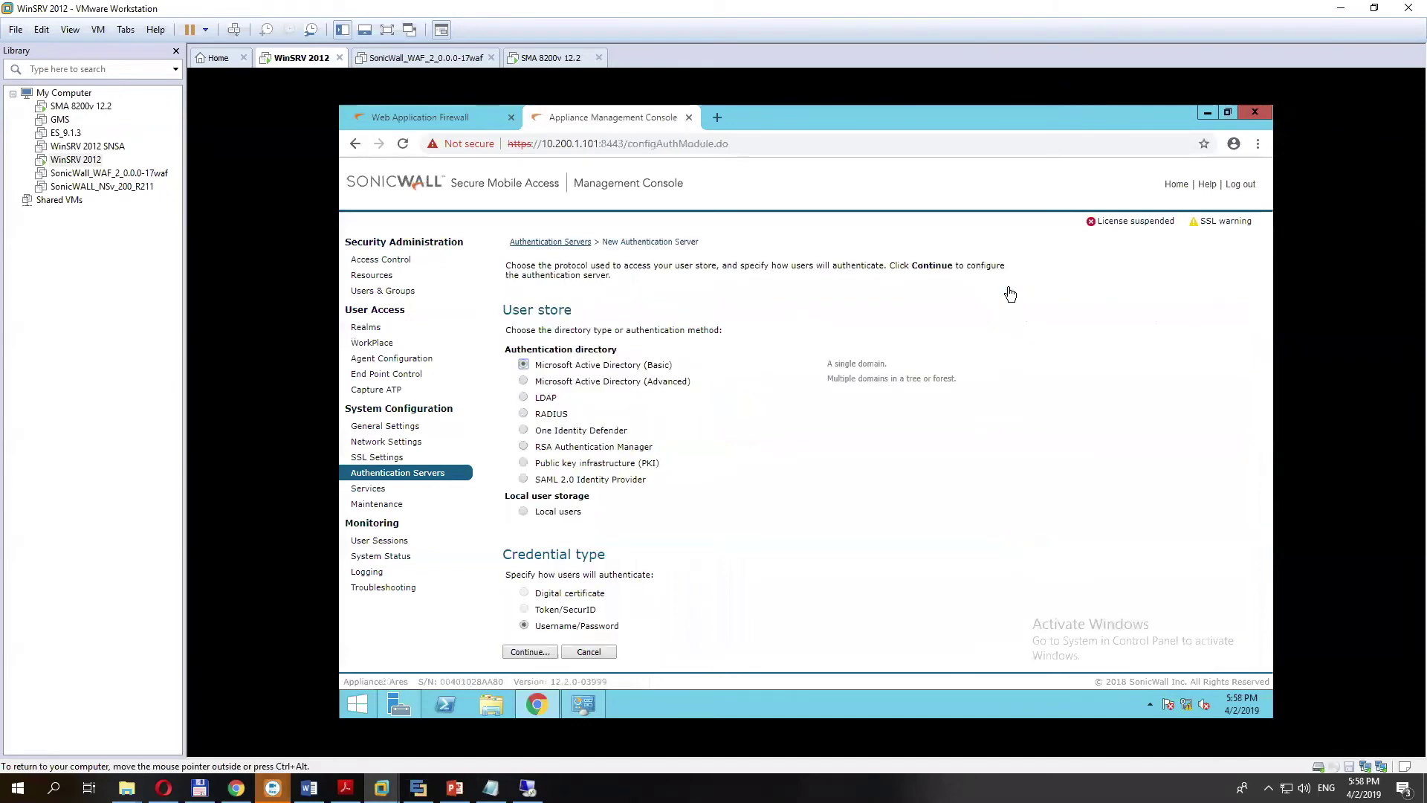
{"action": "left_click_drag", "start_coordinate": [559, 366], "coordinate": [628, 387]}
{"action": "left_click_drag", "start_coordinate": [546, 401], "coordinate": [550, 402]}
{"action": "left_click_drag", "start_coordinate": [545, 366], "coordinate": [553, 397]}
{"action": "left_click_drag", "start_coordinate": [547, 431], "coordinate": [610, 441]}
{"action": "left_click_drag", "start_coordinate": [554, 463], "coordinate": [630, 463]}
{"action": "left_click_drag", "start_coordinate": [535, 447], "coordinate": [647, 458]}
Choose One Identity Defender as the user store and continue to its configuration form.
{"action": "left_click", "coordinate": [524, 365]}
{"action": "left_click", "coordinate": [524, 414]}
{"action": "left_click", "coordinate": [524, 430]}
{"action": "left_click", "coordinate": [546, 654]}
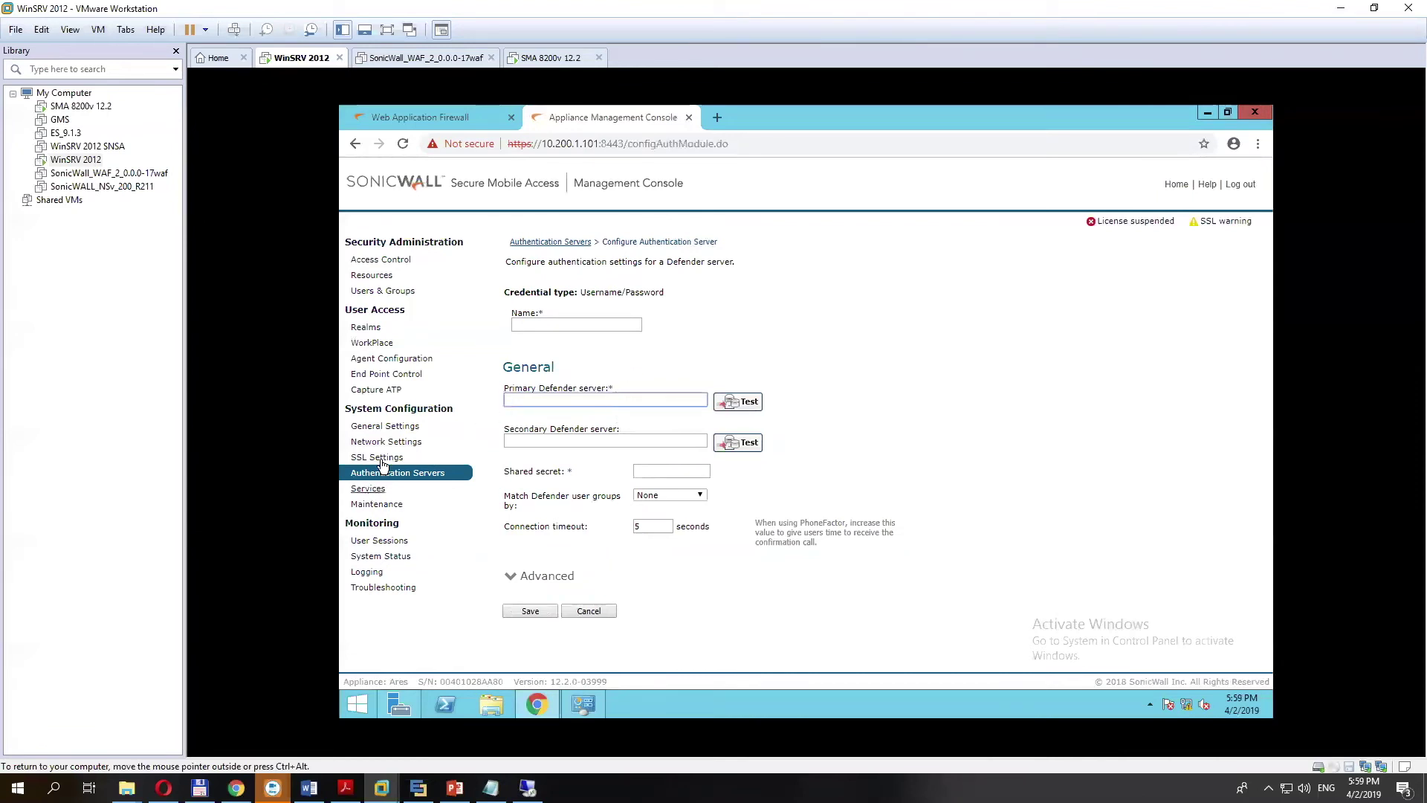
View the list of resource types that can be added, then dismiss it without adding one.
{"action": "left_click", "coordinate": [373, 274]}
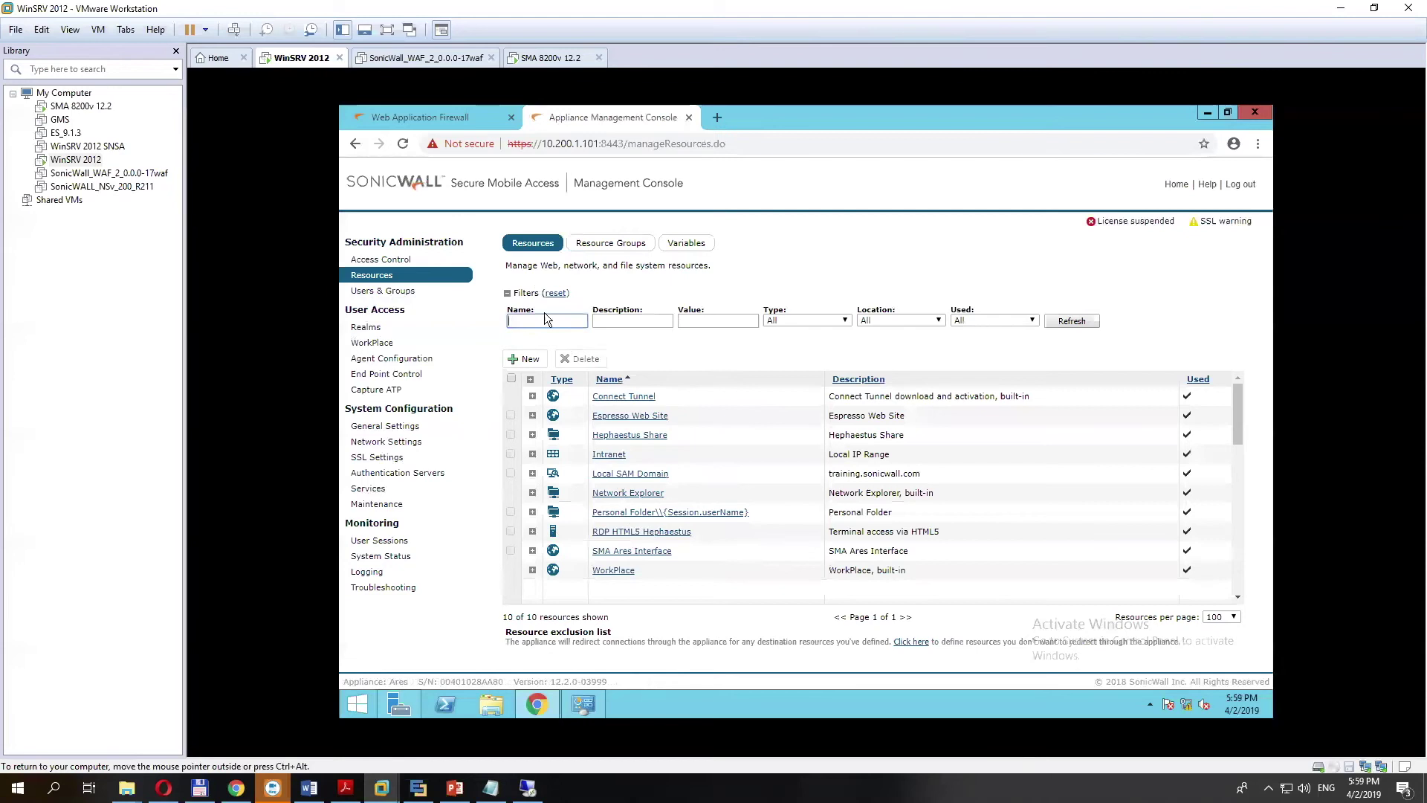
{"action": "left_click", "coordinate": [539, 360]}
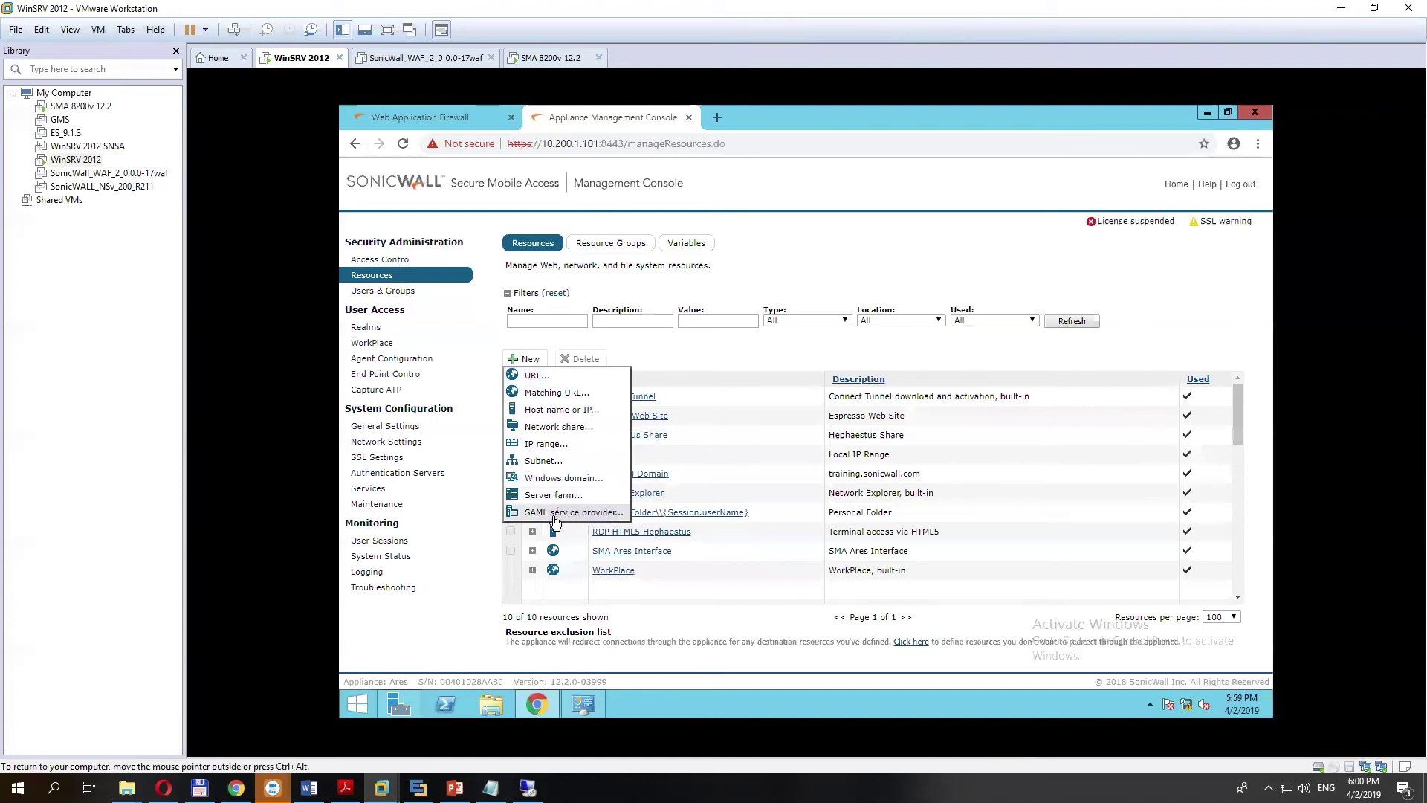
{"action": "left_click", "coordinate": [681, 359]}
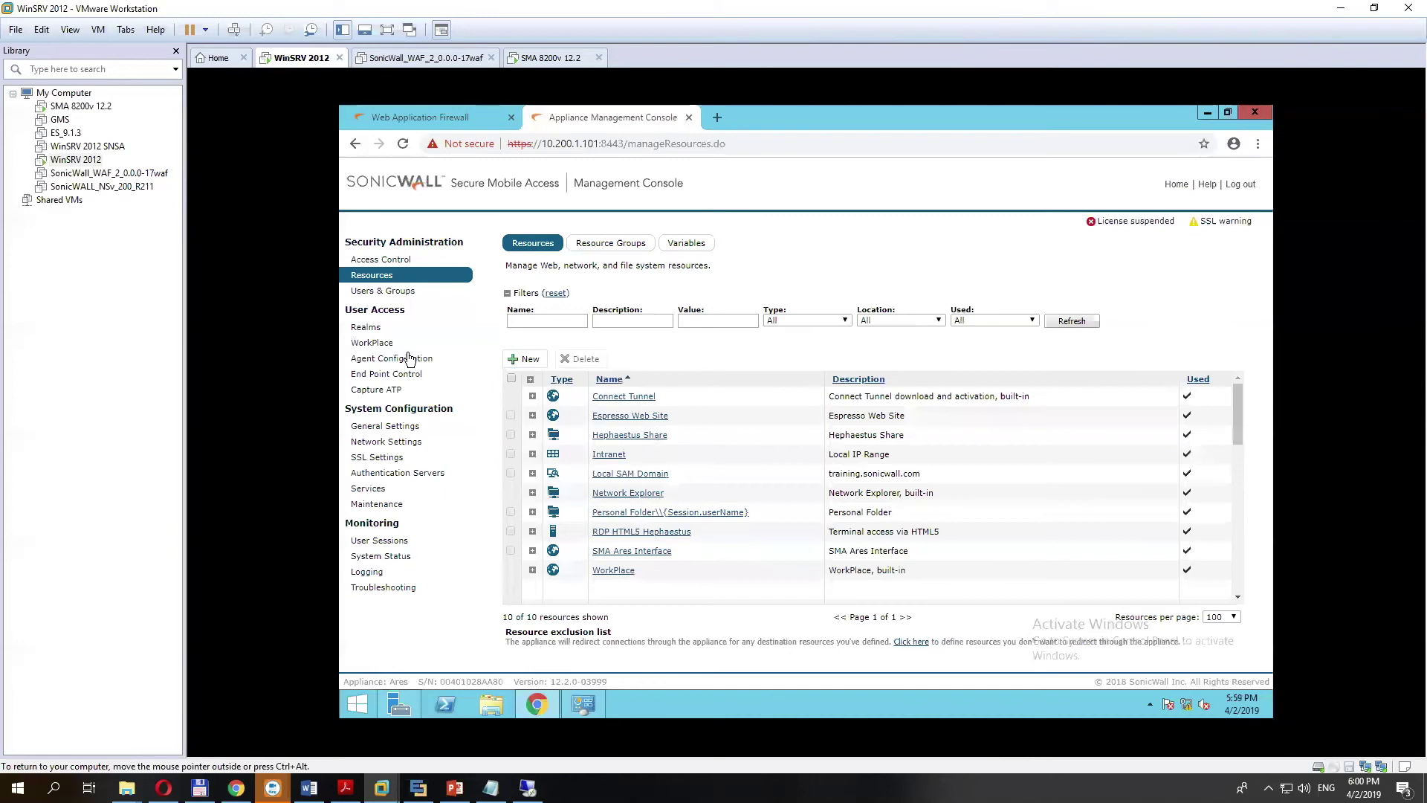
Browse Users & Groups and Resources, ending on WorkPlace Appearance with the IT Style highlighted.
{"action": "left_click", "coordinate": [381, 292]}
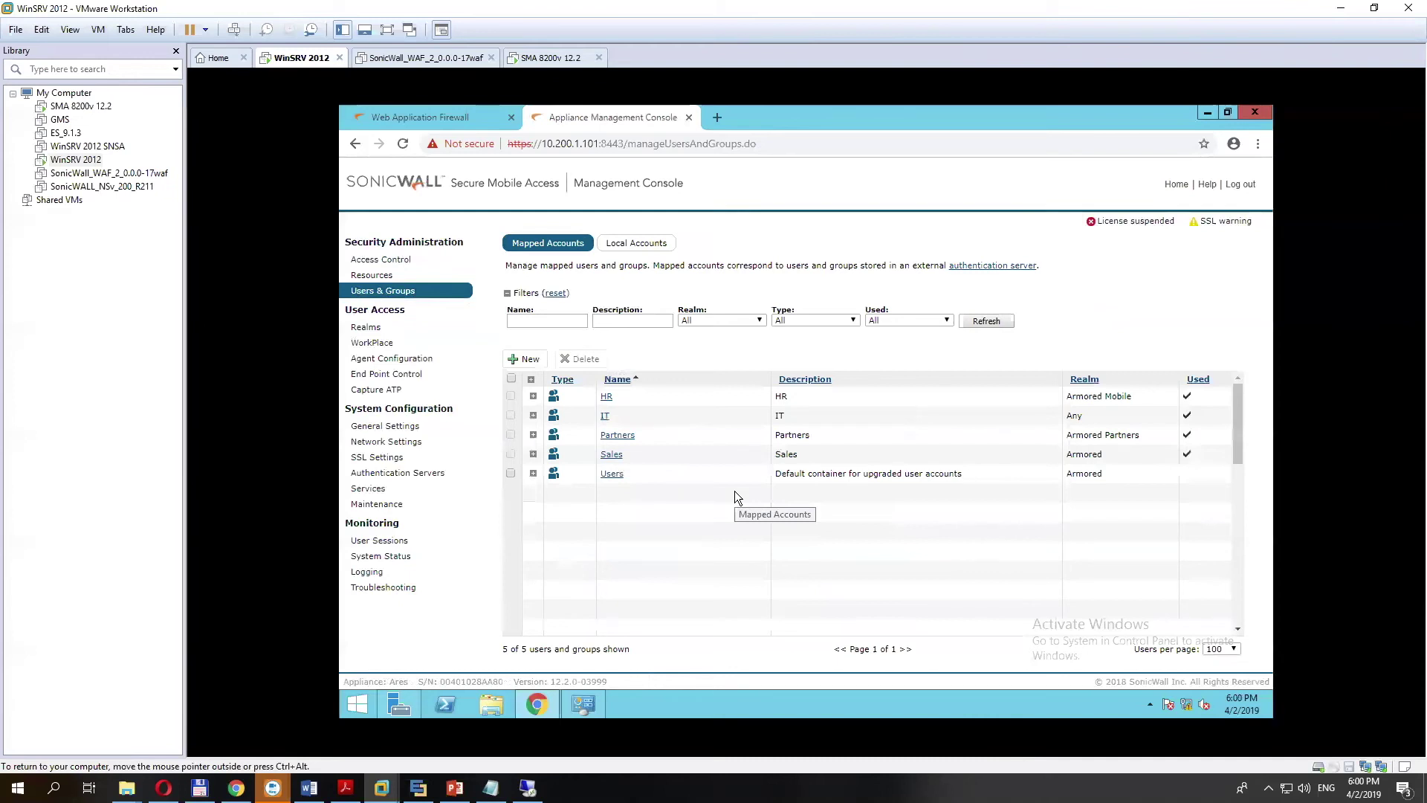
{"action": "left_click", "coordinate": [373, 343]}
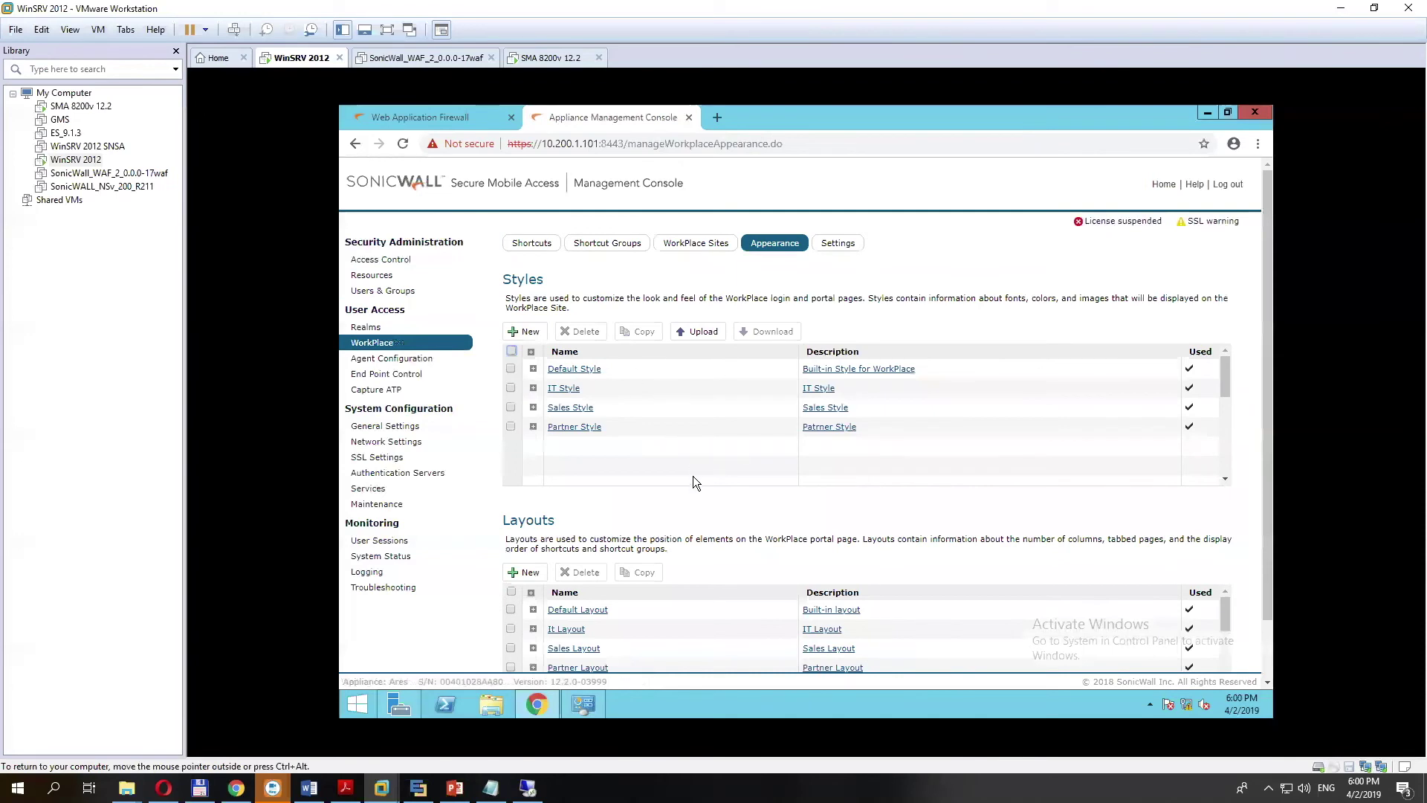
{"action": "left_click", "coordinate": [372, 275]}
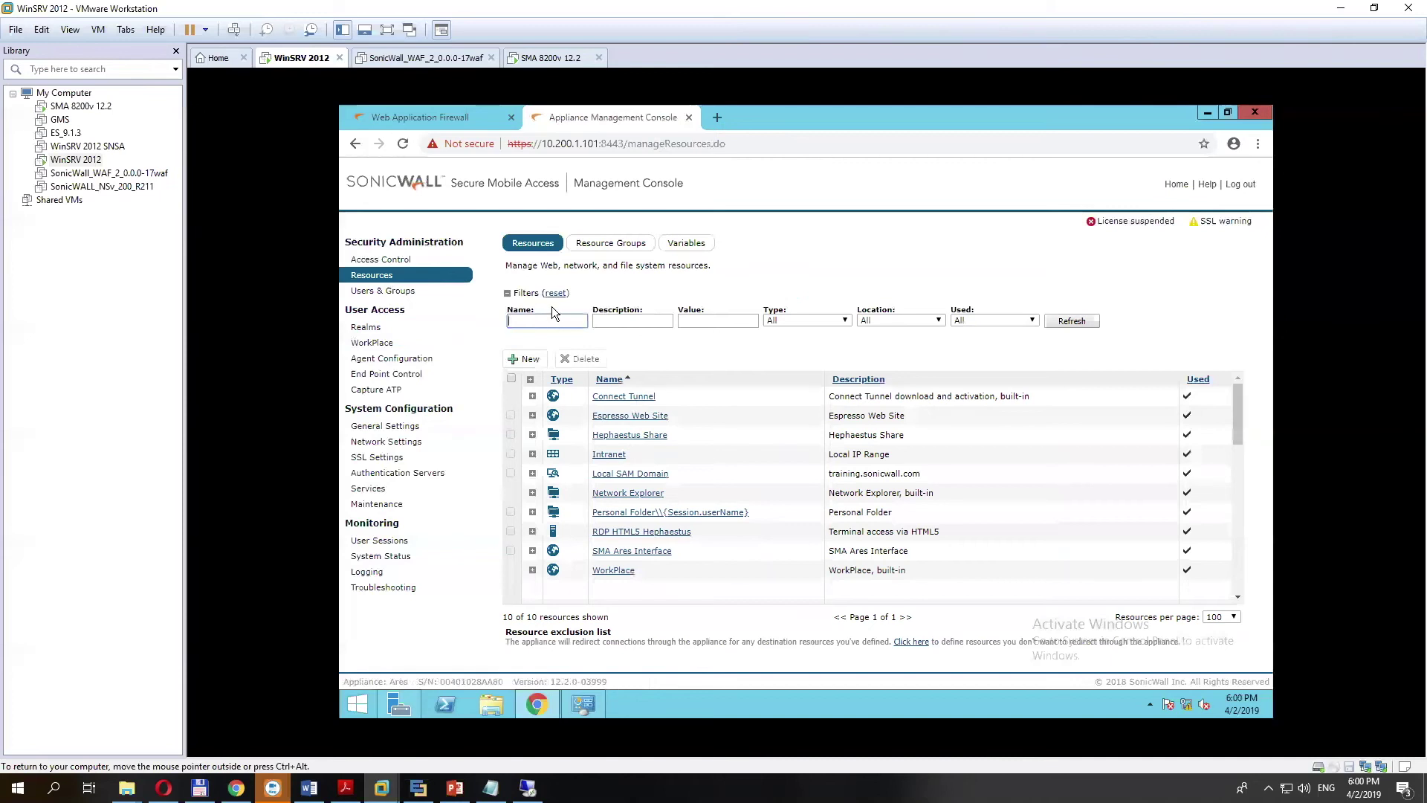
{"action": "left_click", "coordinate": [371, 343]}
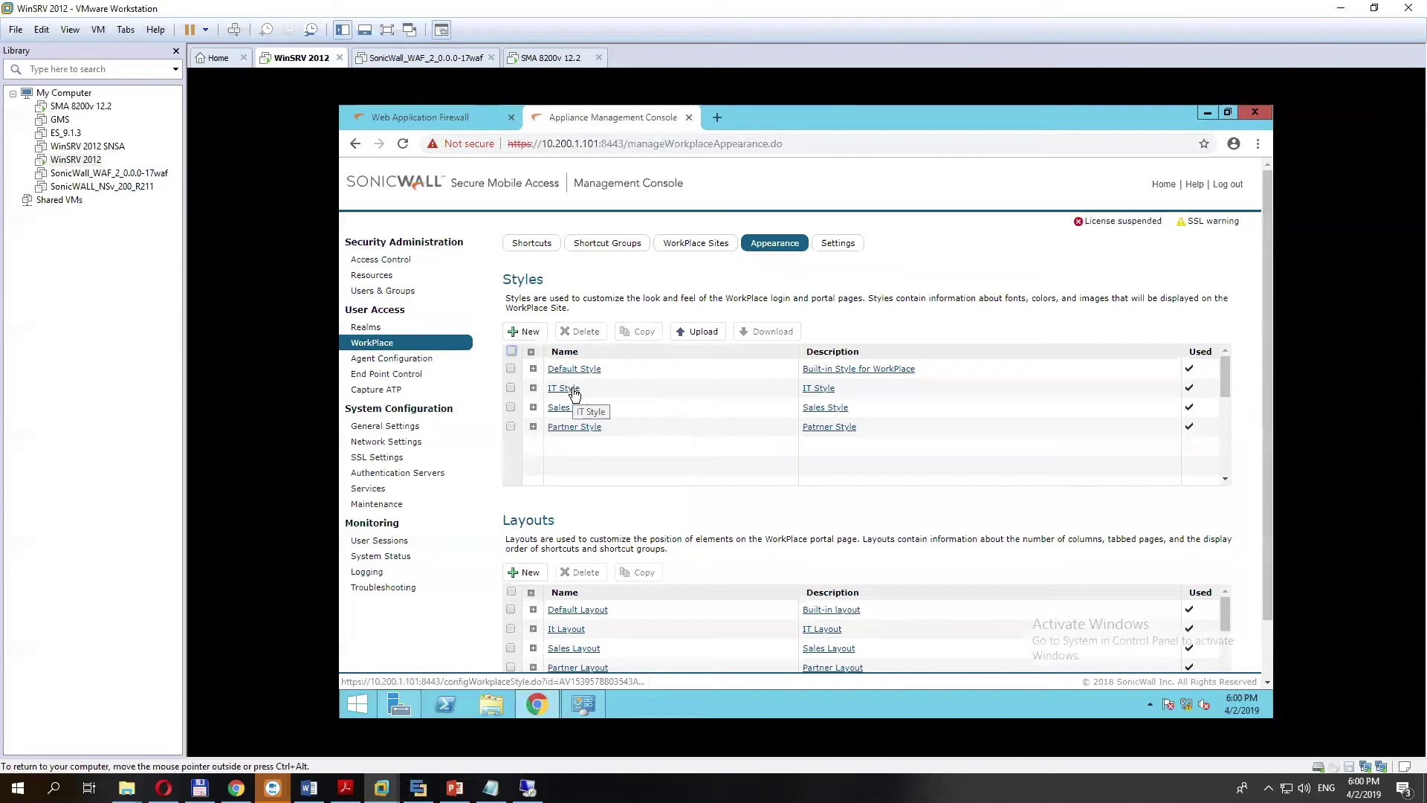
{"action": "left_click_drag", "start_coordinate": [547, 388], "coordinate": [635, 453]}
{"action": "left_click", "coordinate": [636, 453]}
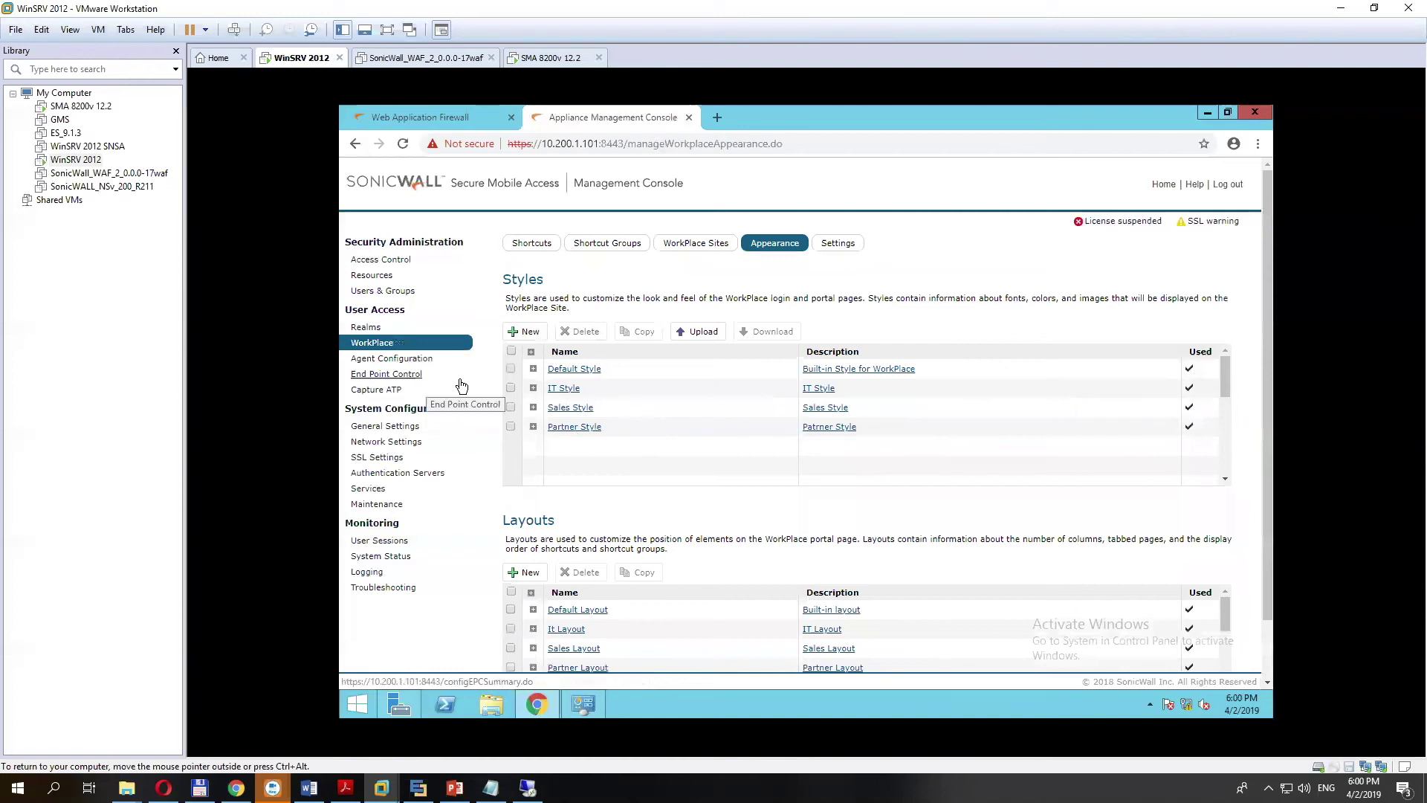
Review the Agent Configuration, Capture ATP and Services pages, then return to Realms.
{"action": "left_click", "coordinate": [382, 360]}
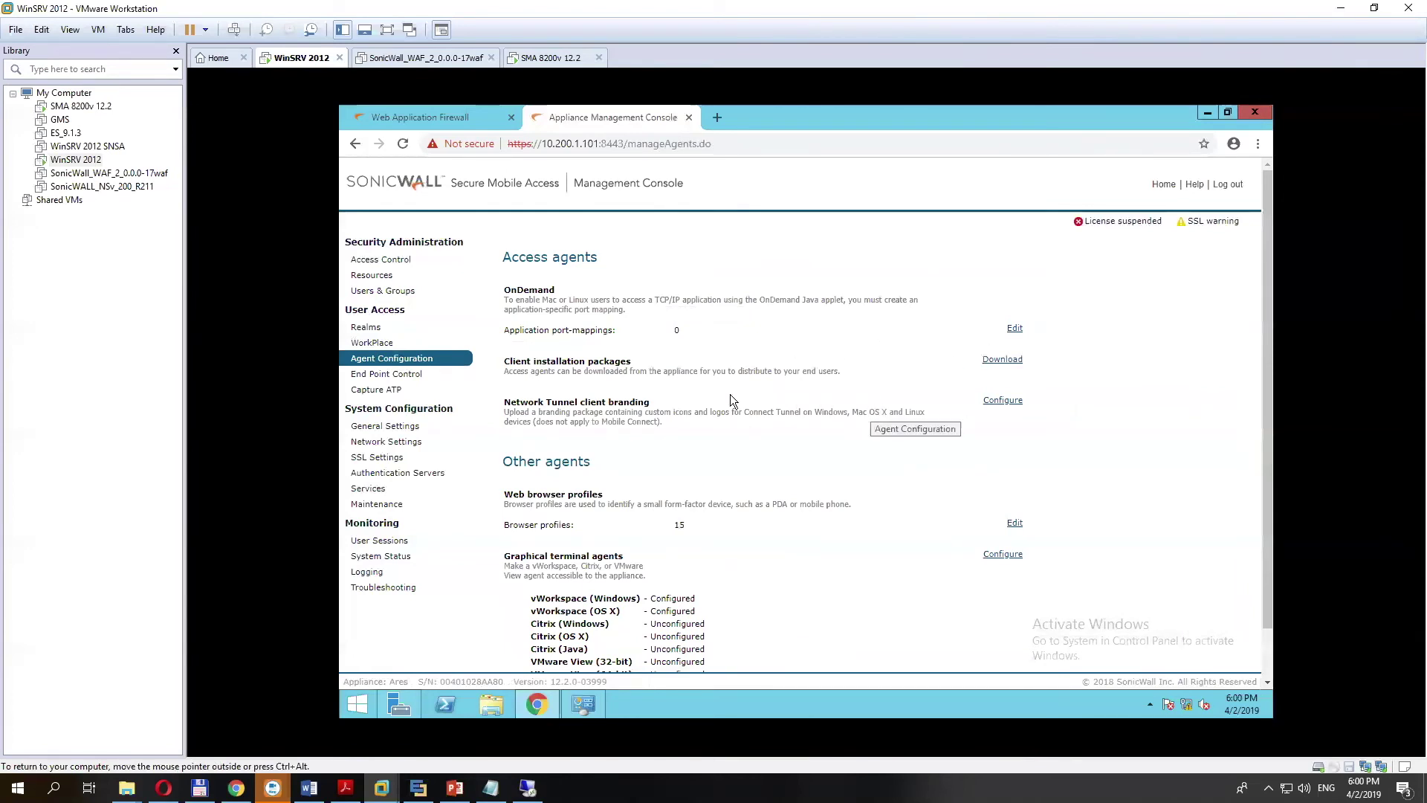
{"action": "left_click", "coordinate": [376, 389]}
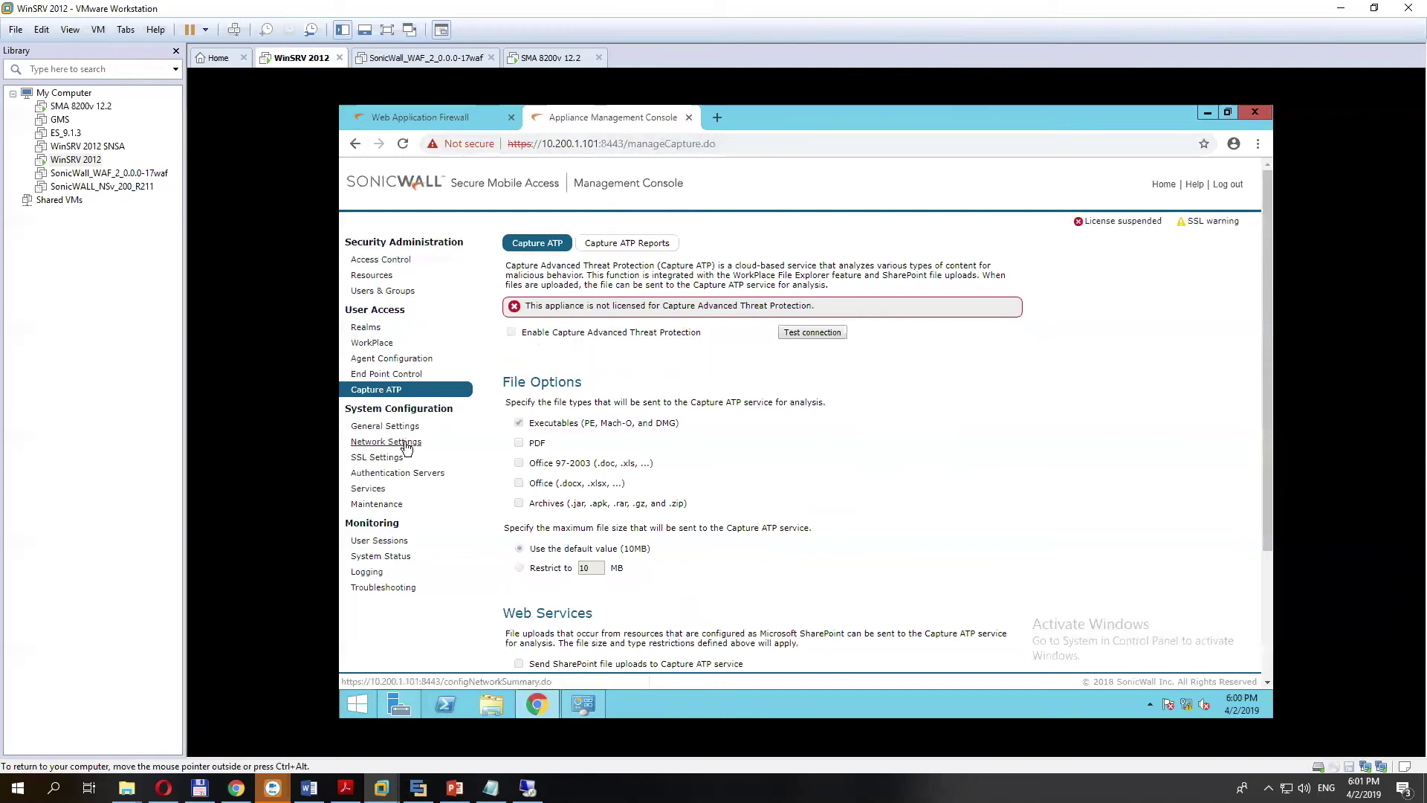
{"action": "left_click", "coordinate": [382, 488]}
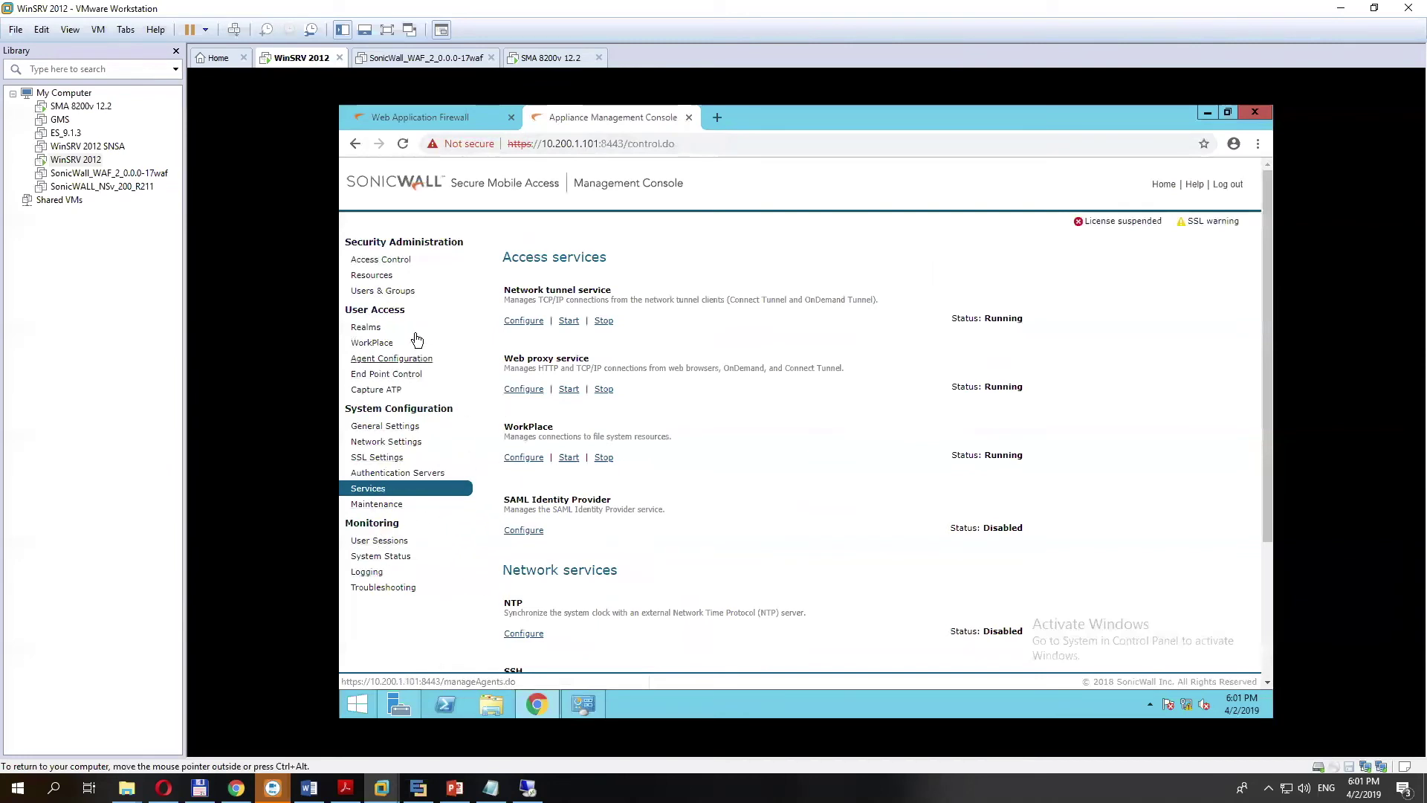
{"action": "left_click", "coordinate": [370, 327]}
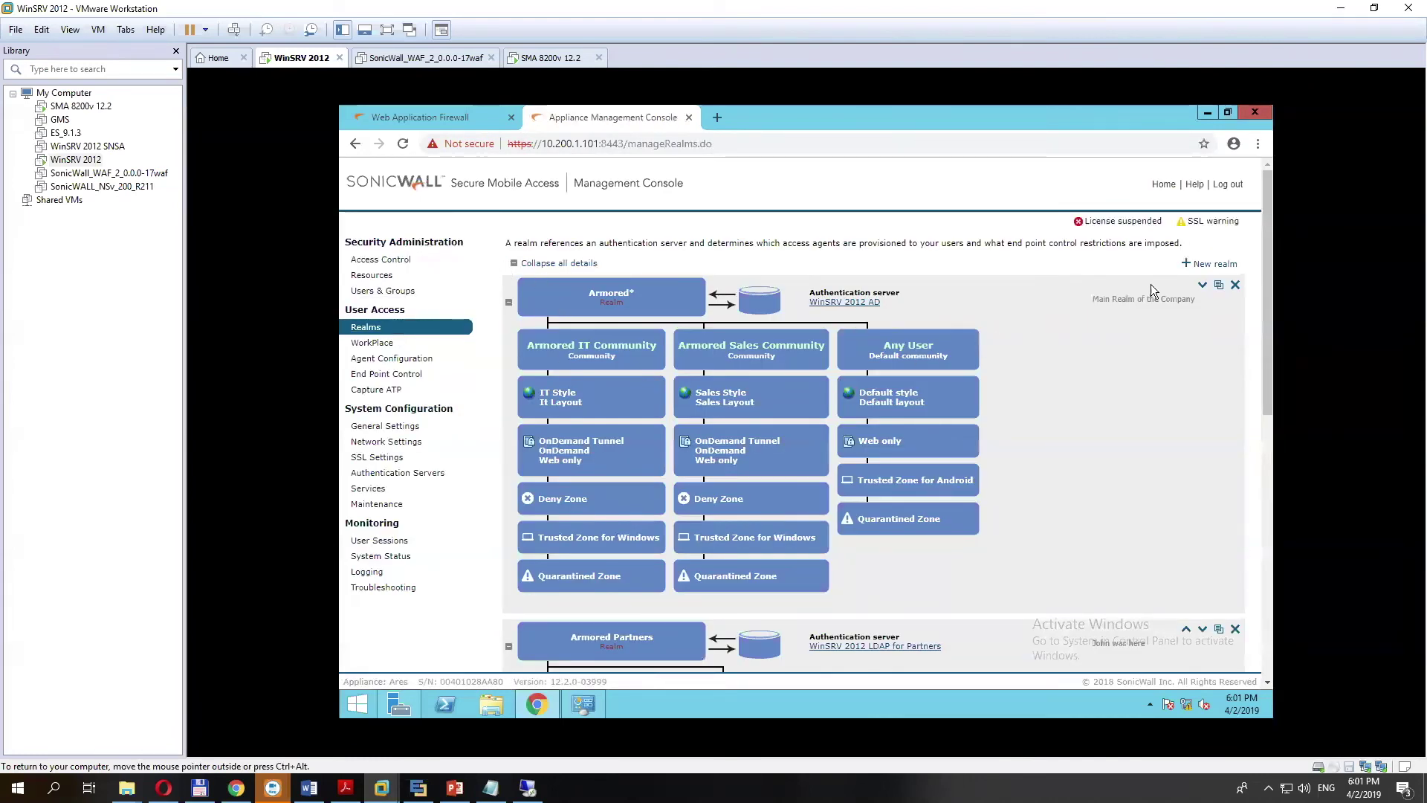
Create a realm named New Realm using WinSRV 2012 AD authentication and advance to Communities.
{"action": "left_click", "coordinate": [1208, 264]}
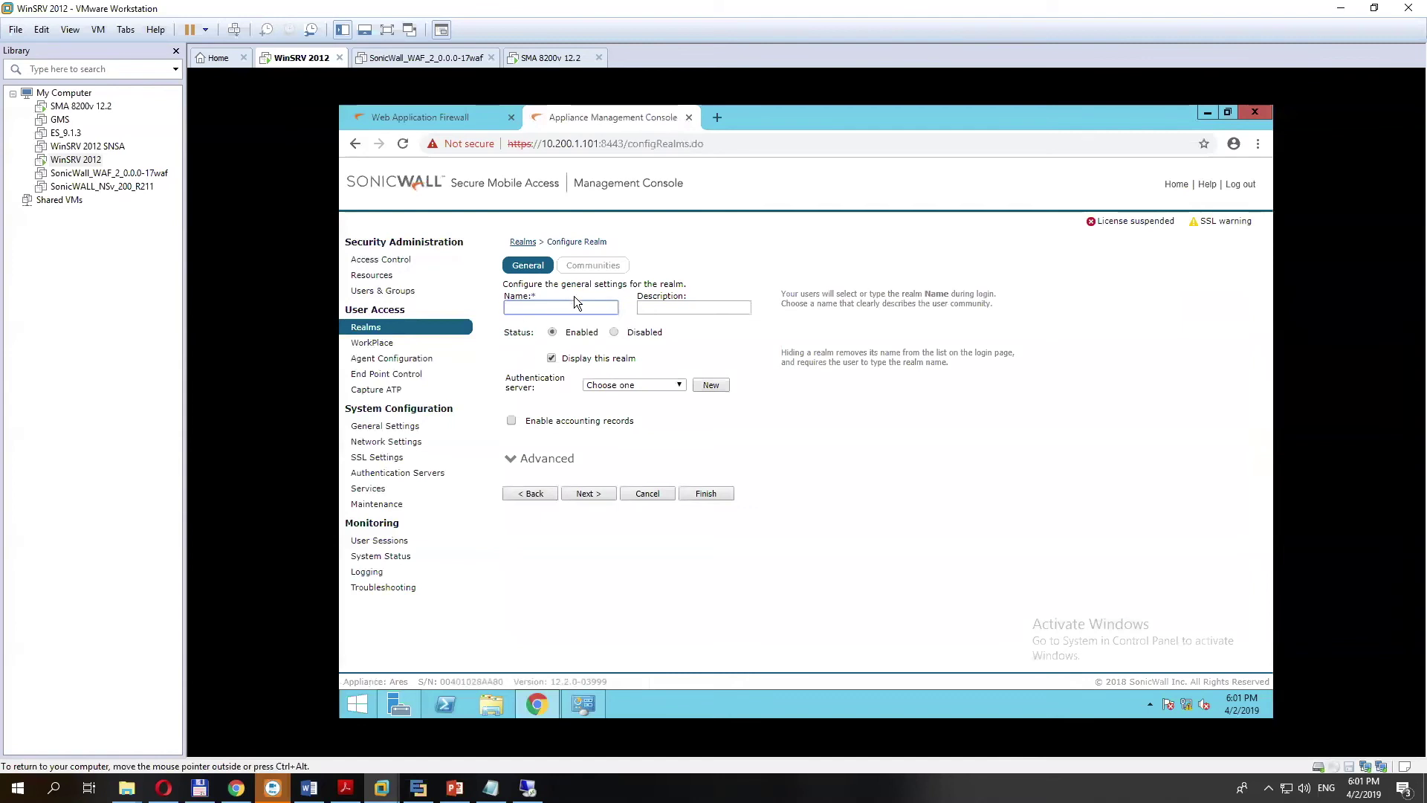
{"action": "type", "text": "New Realm"}
{"action": "left_click", "coordinate": [601, 495]}
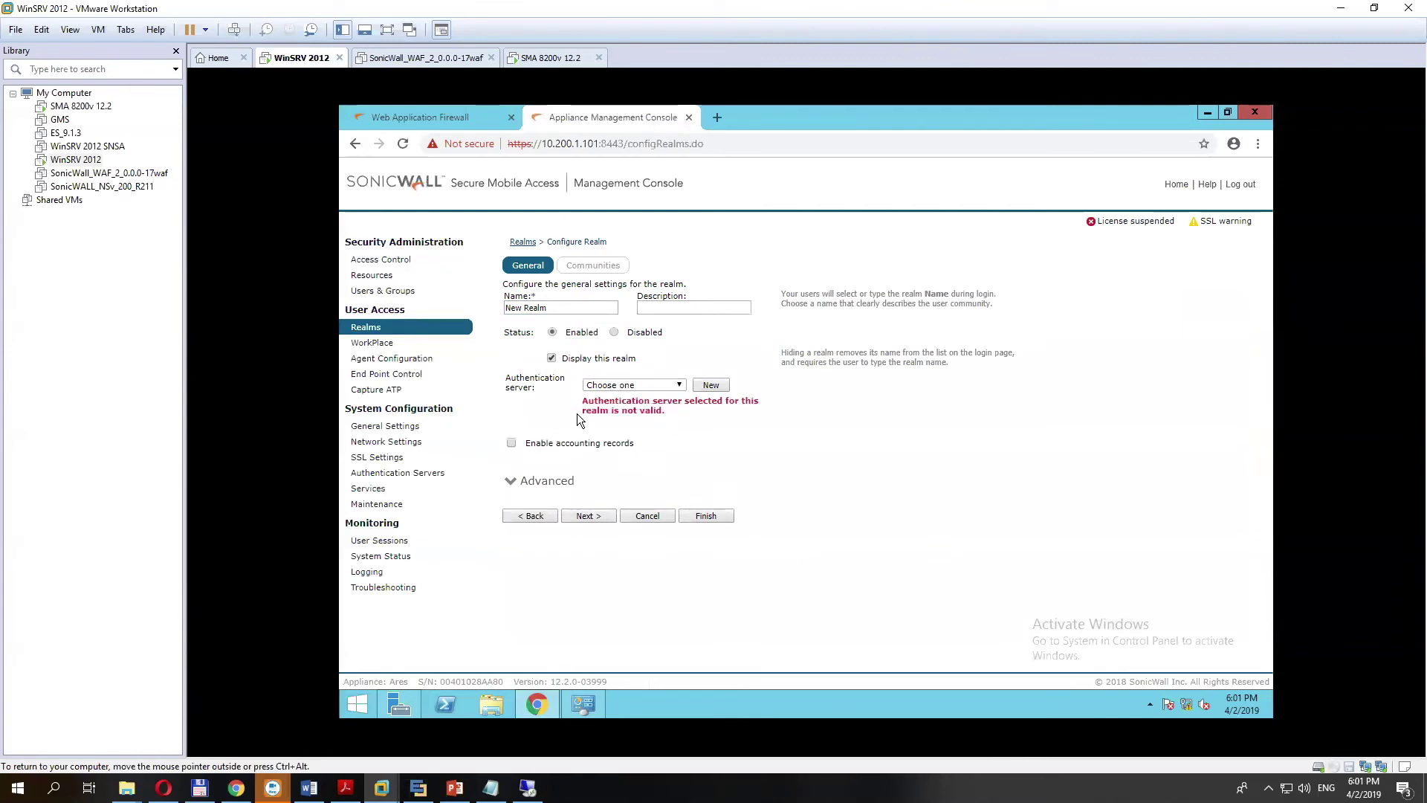
{"action": "left_click", "coordinate": [664, 384]}
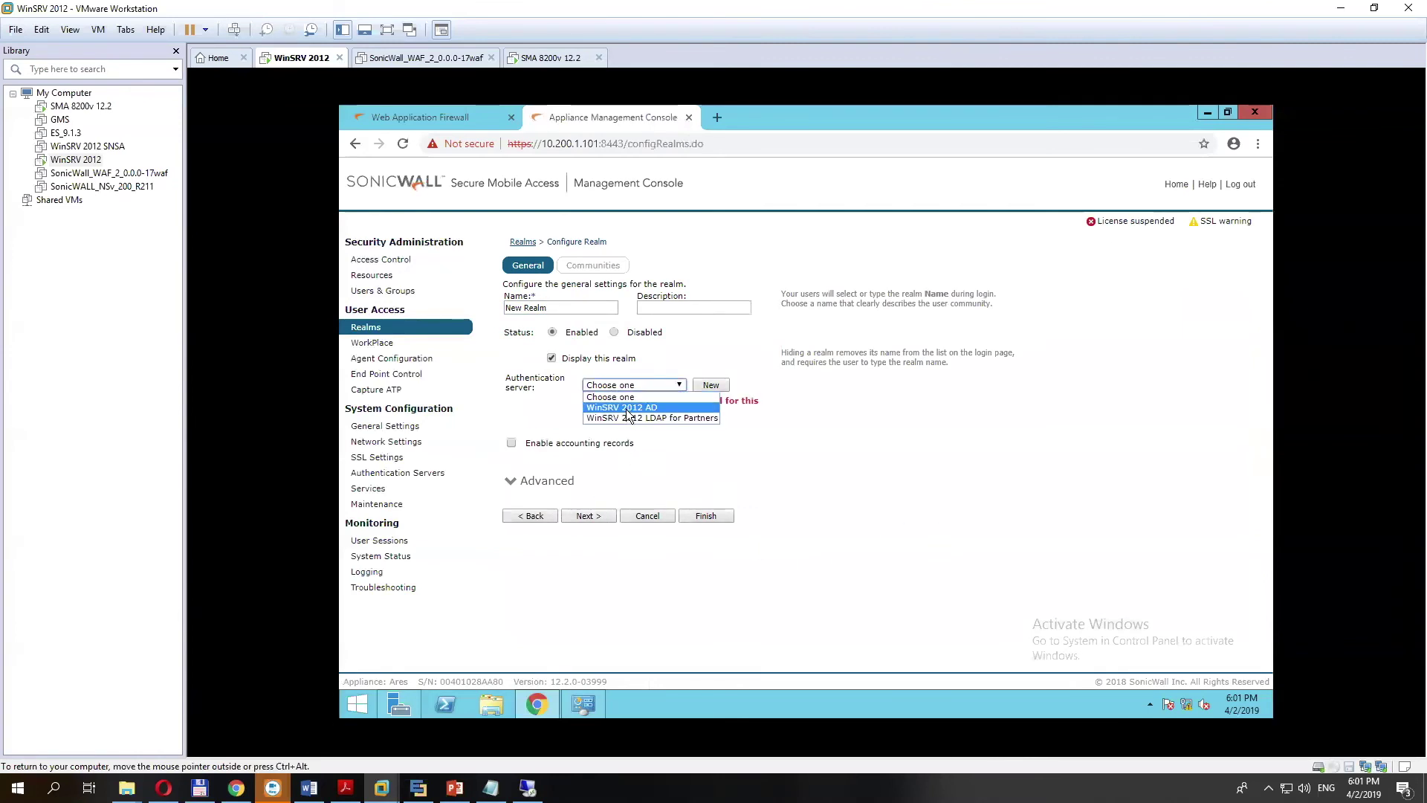
{"action": "left_click", "coordinate": [628, 408]}
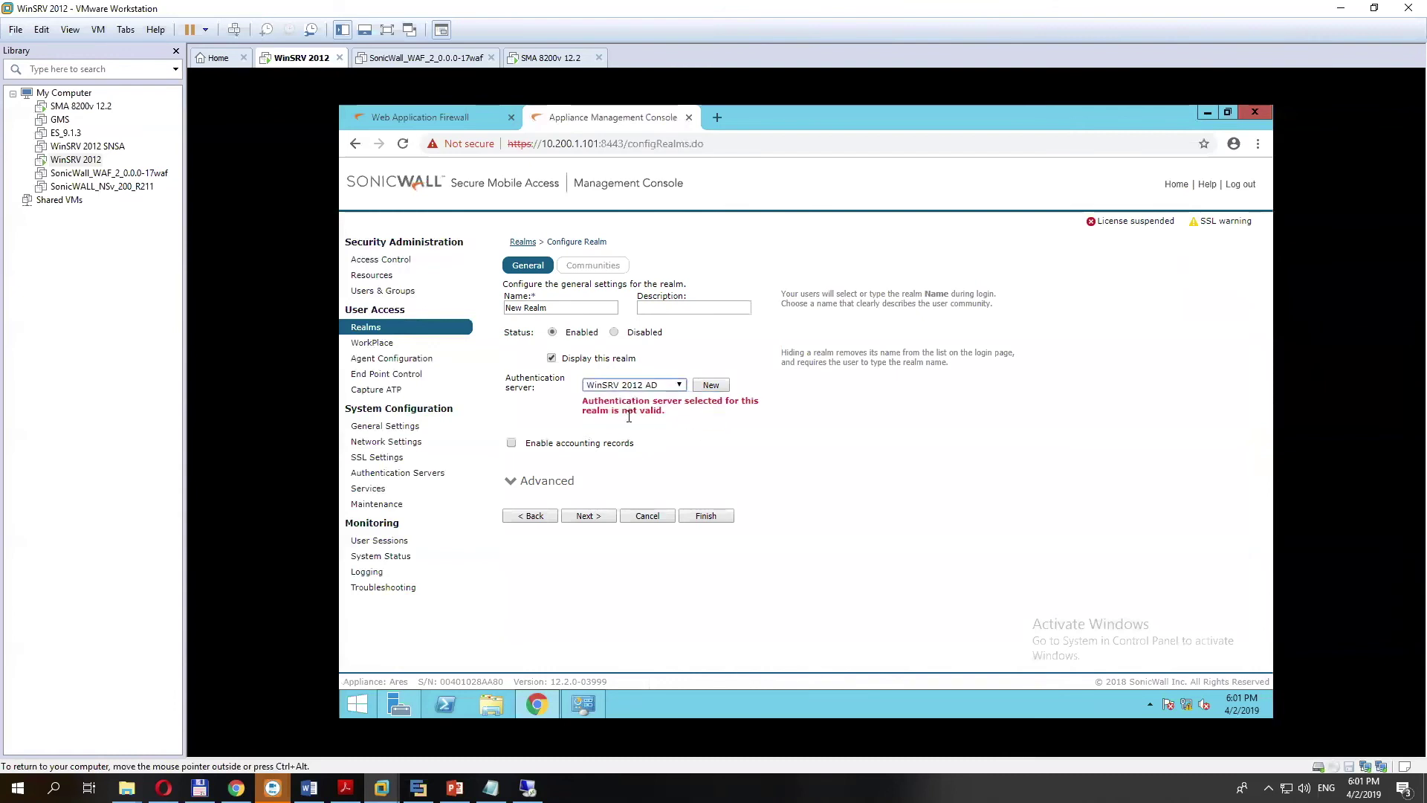
{"action": "left_click", "coordinate": [596, 516]}
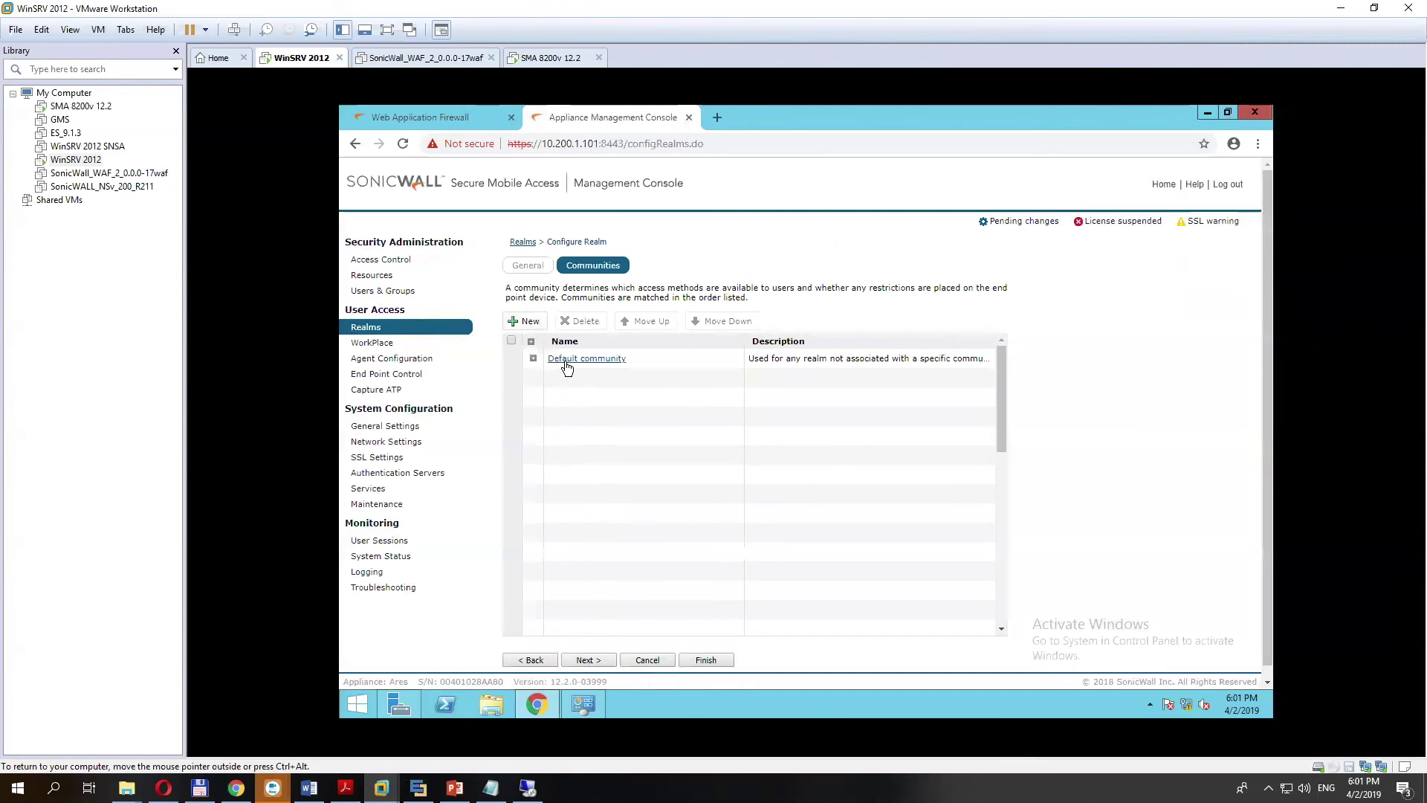
Begin adding a community, then leave the wizard for the Realms overview.
{"action": "left_click", "coordinate": [529, 321]}
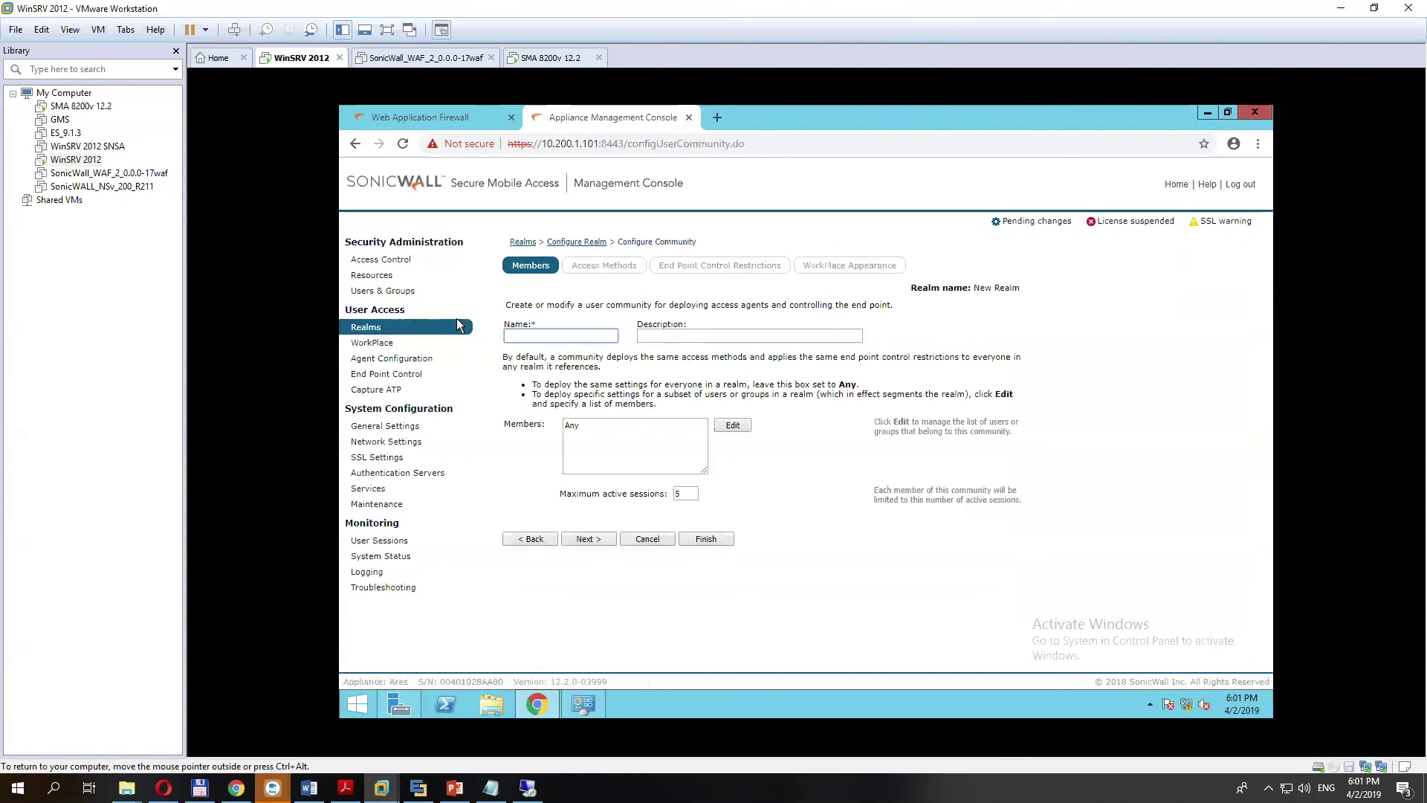
{"action": "left_click", "coordinate": [367, 330]}
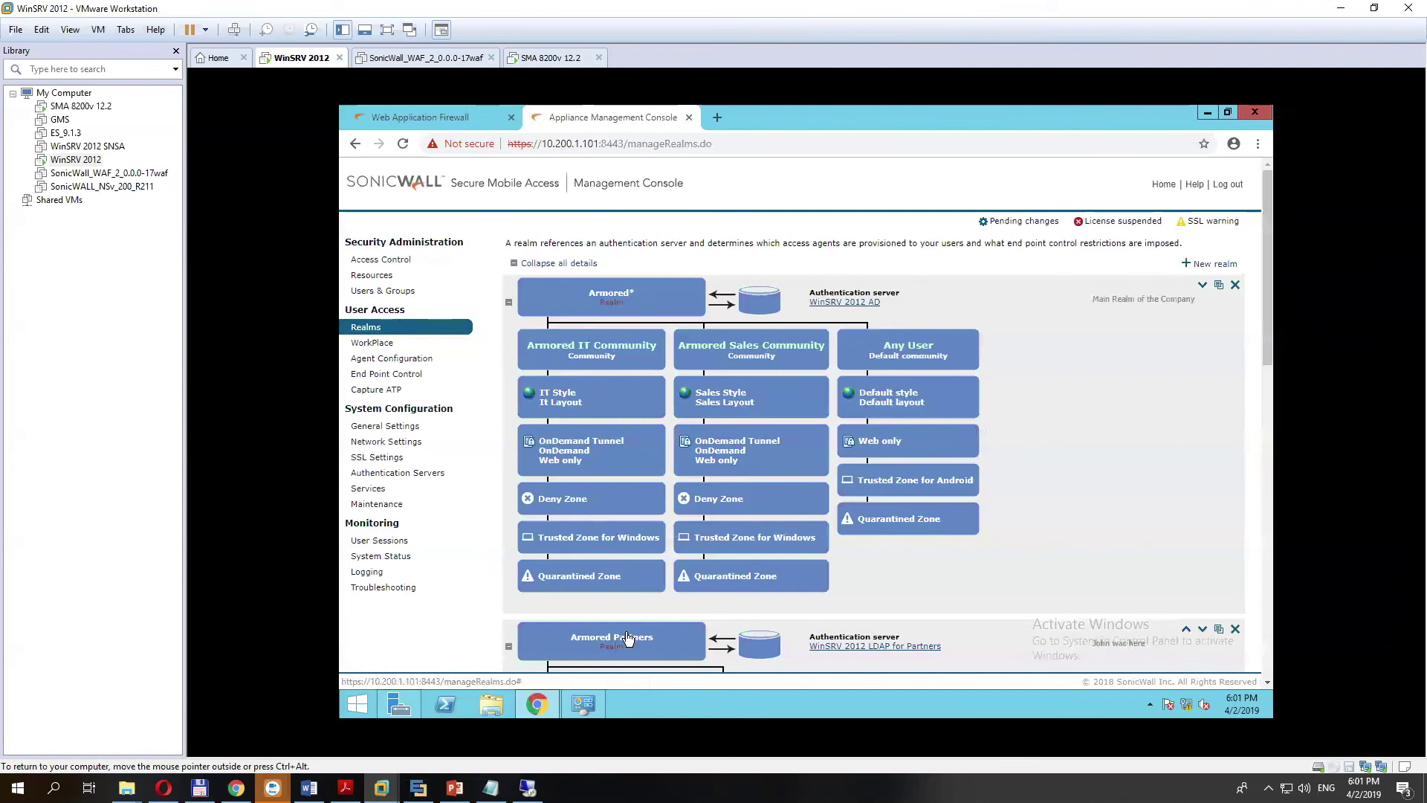
Scroll the Realms page to review New Realm with its Any User community on WinSRV 2012 AD.
{"action": "scroll", "coordinate": [626, 632], "scroll_direction": "down", "scroll_amount": 3}
{"action": "scroll", "coordinate": [632, 620], "scroll_direction": "down", "scroll_amount": 10}
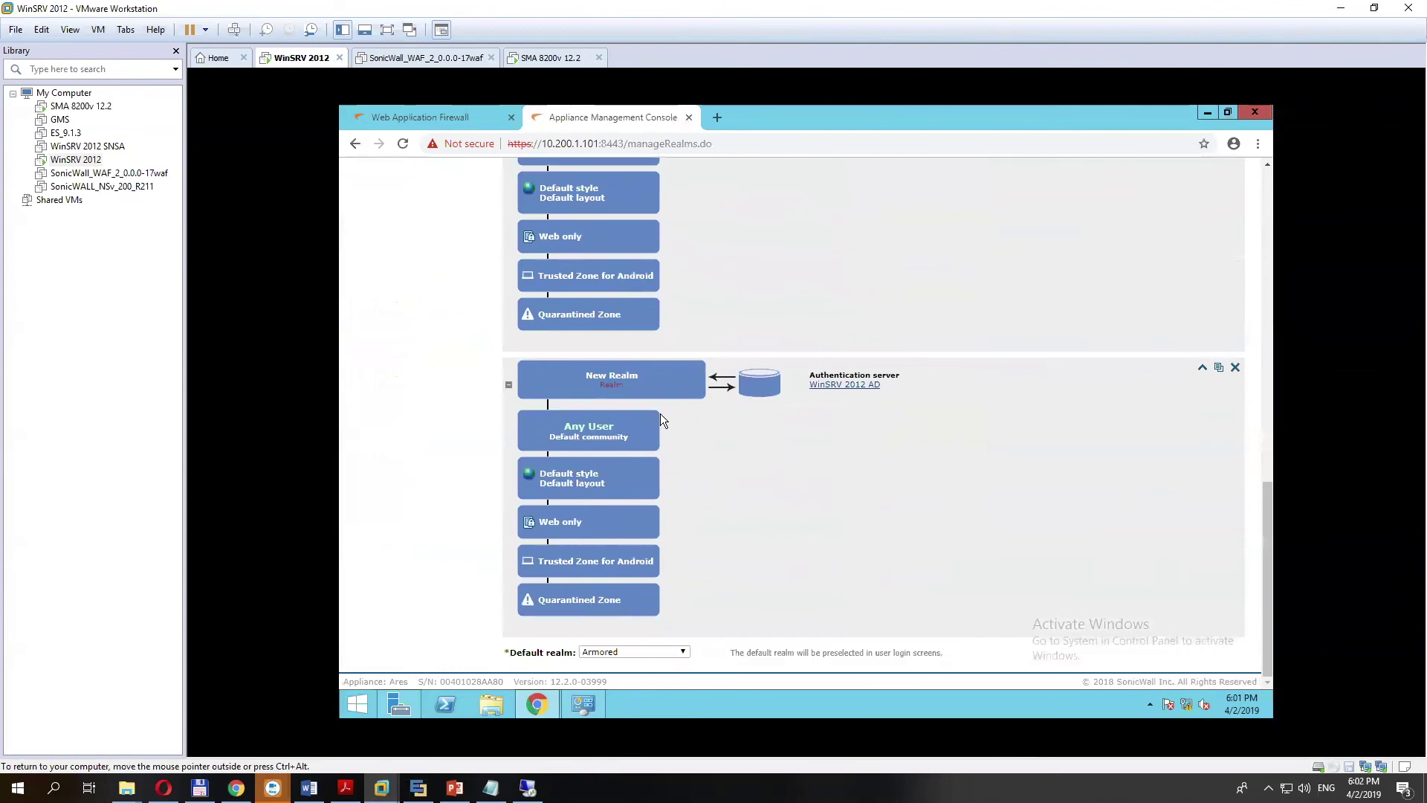
{"action": "scroll", "coordinate": [578, 566], "scroll_direction": "up", "scroll_amount": 15}
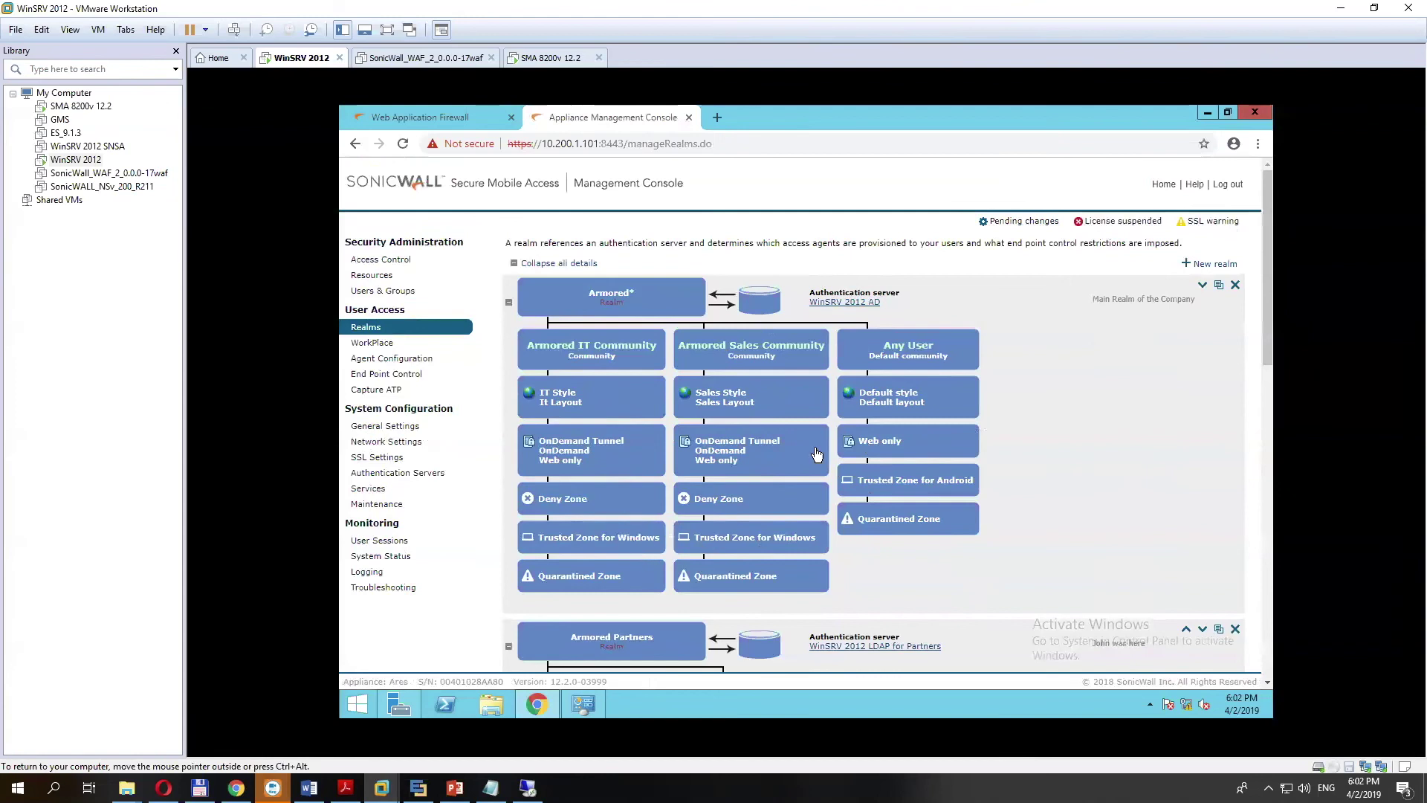
Apply the pending configuration changes and close the confirmation.
{"action": "left_click", "coordinate": [1026, 221]}
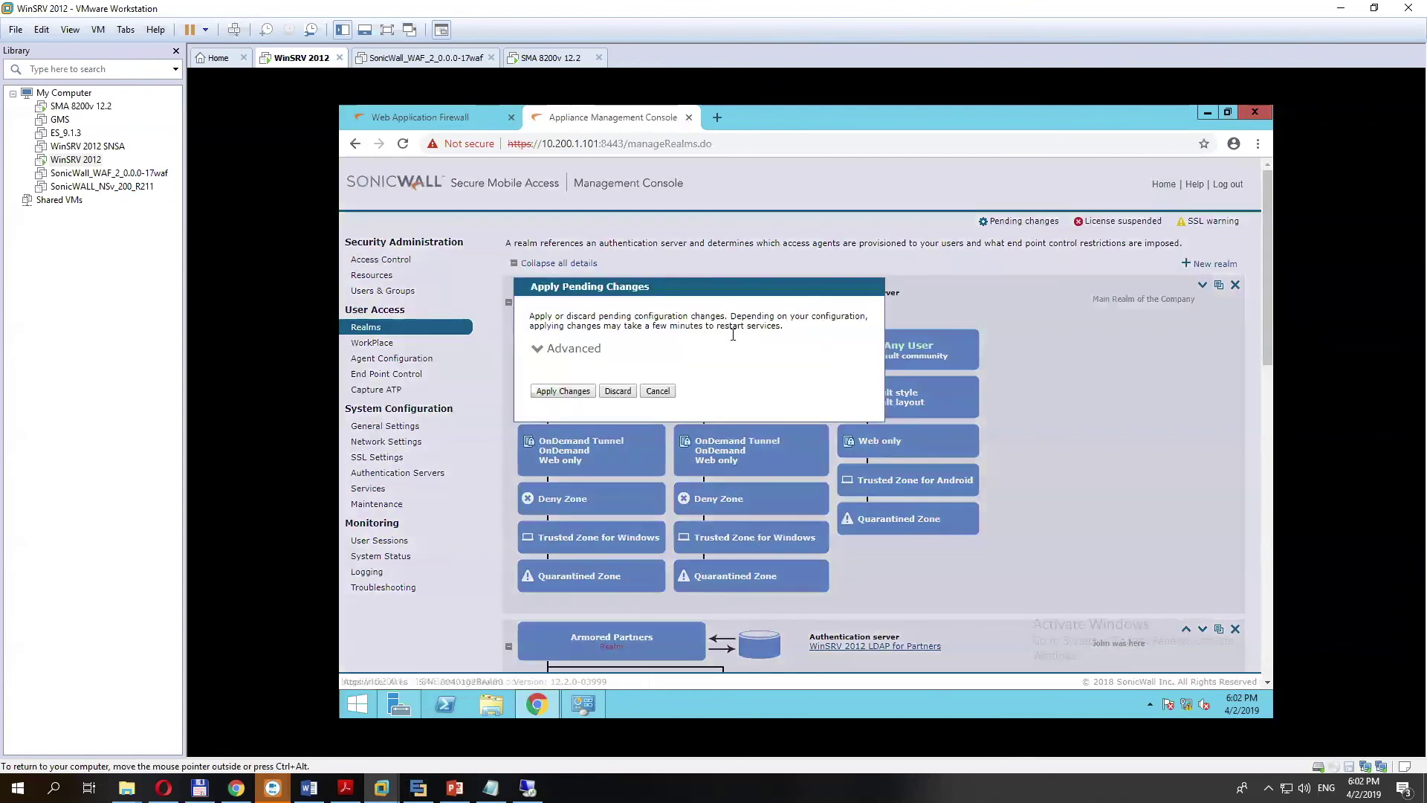
{"action": "left_click", "coordinate": [577, 393]}
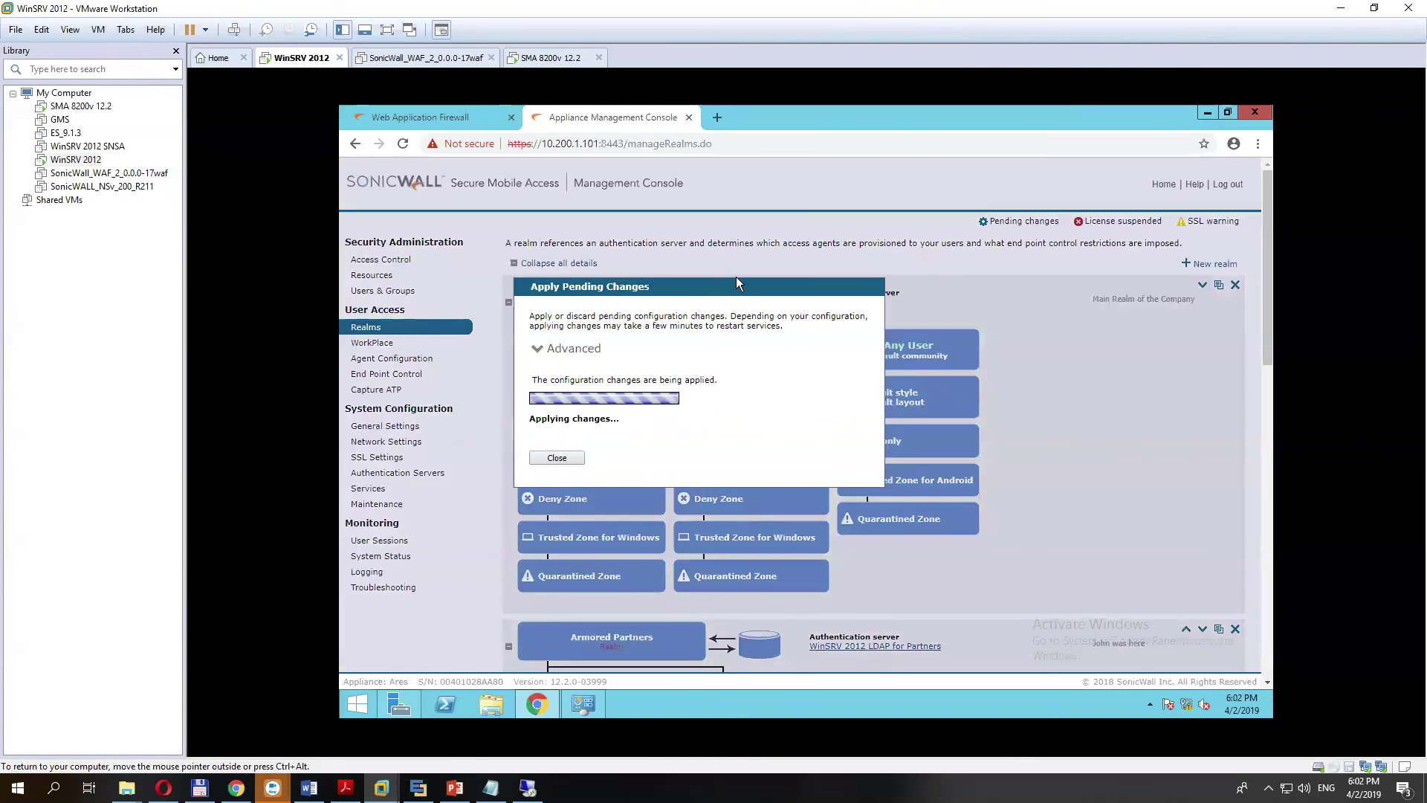
{"action": "left_click", "coordinate": [557, 450]}
{"action": "scroll", "coordinate": [544, 607], "scroll_direction": "down", "scroll_amount": 7}
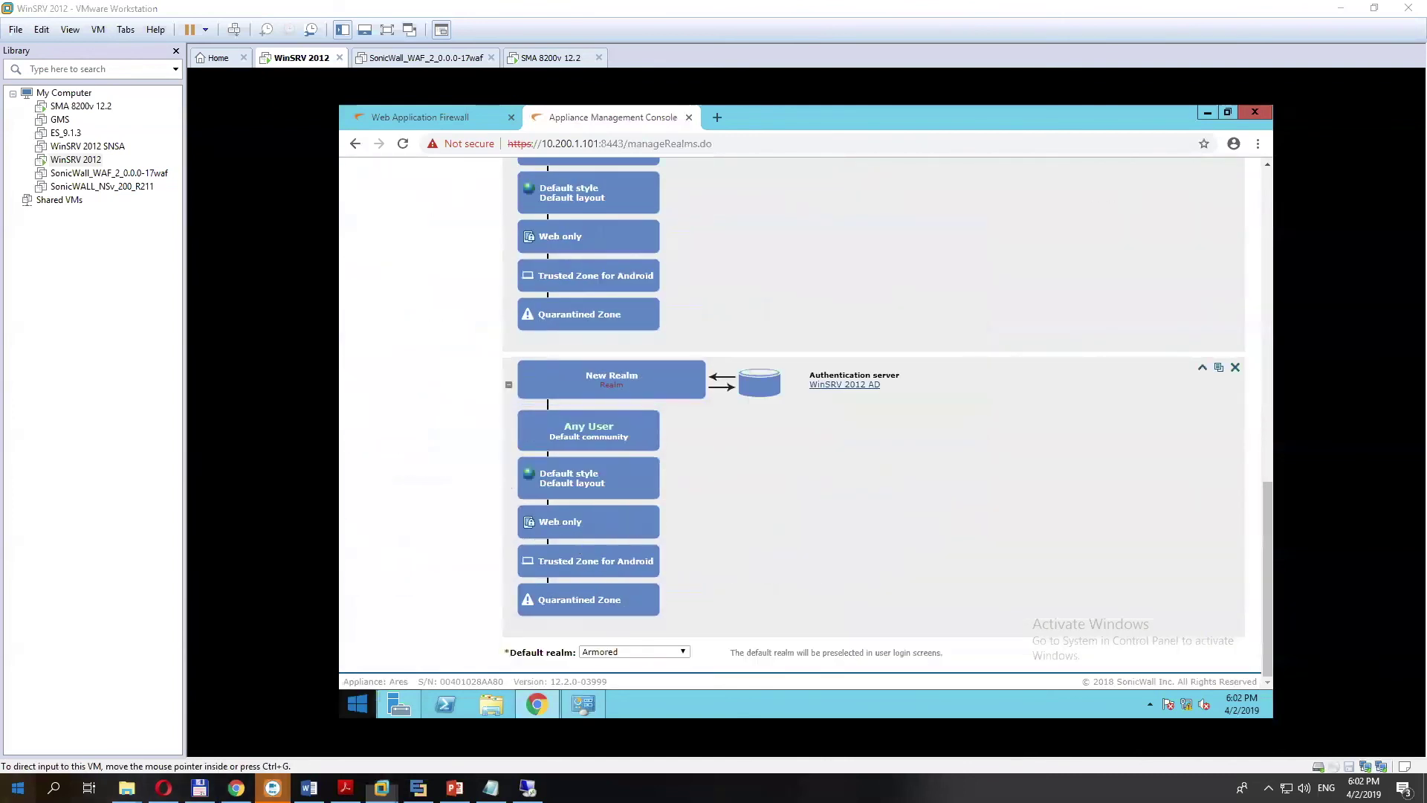
Launch Internet Explorer by searching 'internet' from the Start menu.
{"action": "left_click", "coordinate": [18, 787]}
{"action": "type", "text": "interne"}
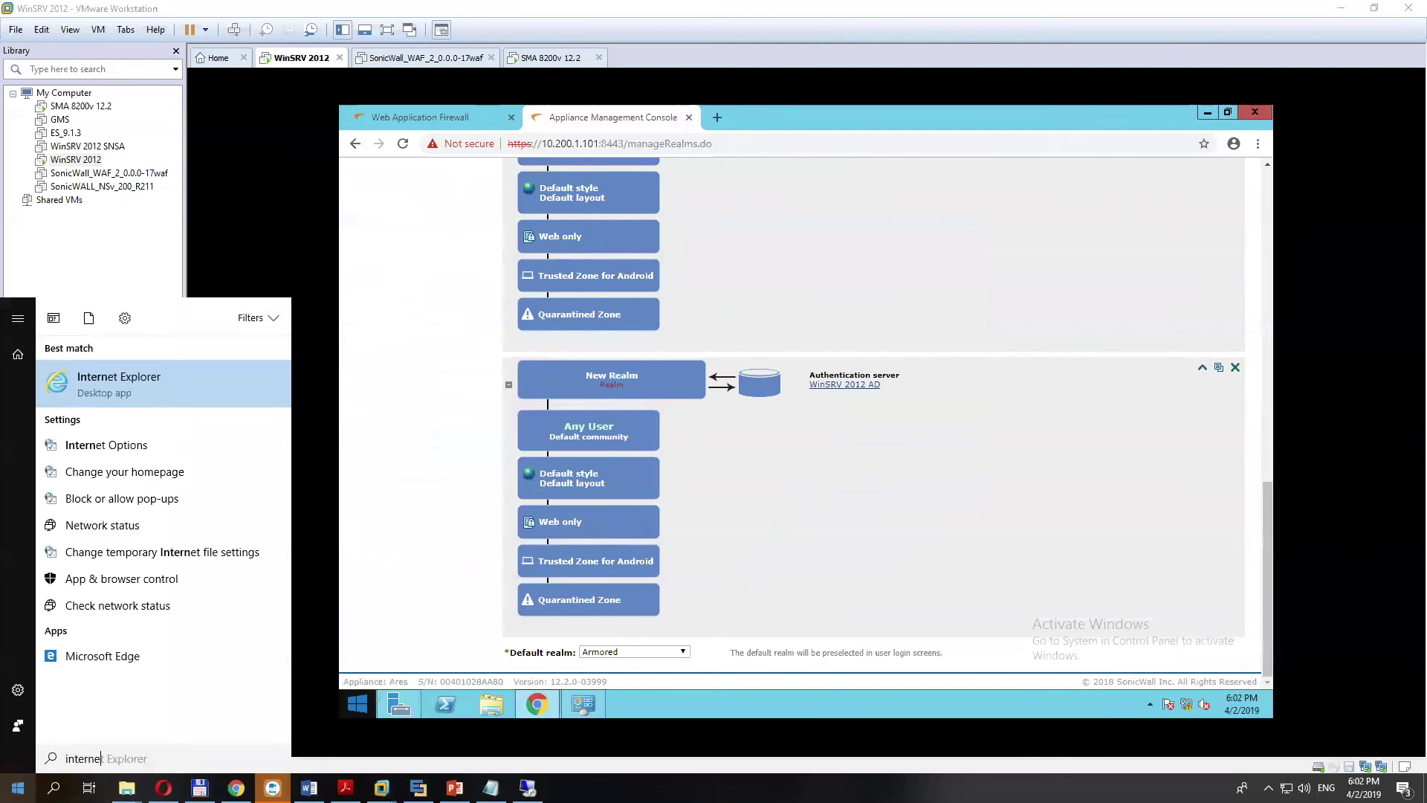
{"action": "type", "text": "t"}
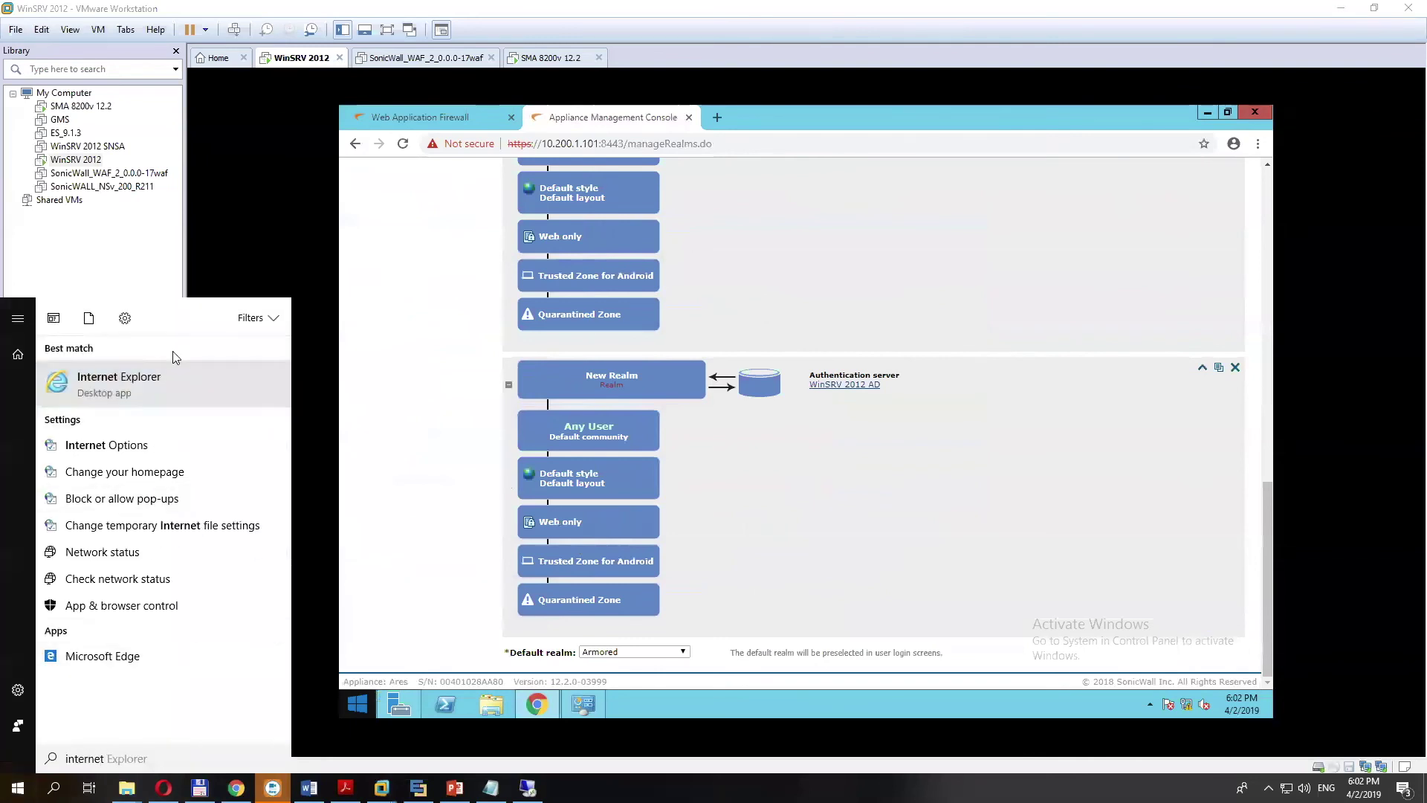
{"action": "key", "text": "Return"}
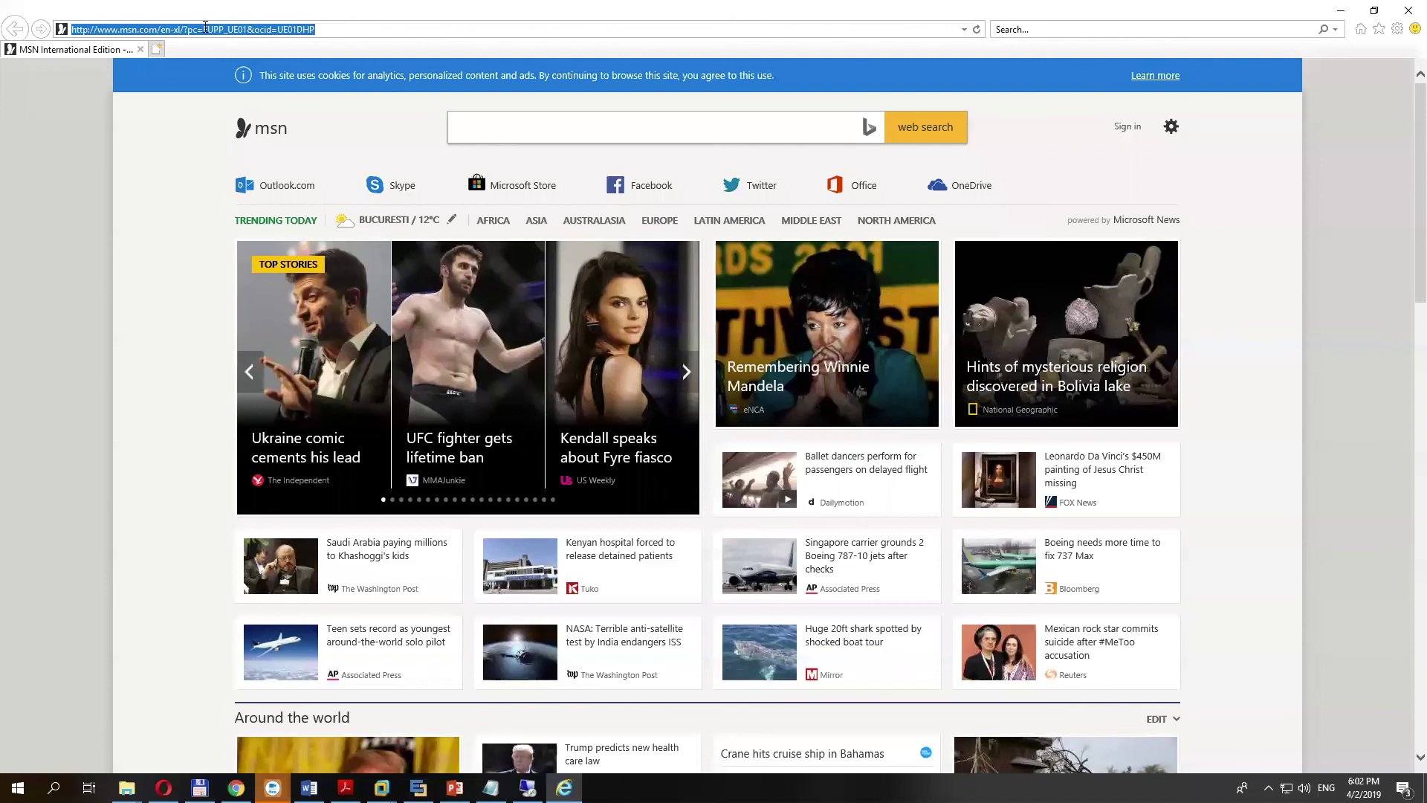
Load the WorkPlace page at sma.armored.ro and pick New Realm from the Log in to list.
{"action": "type", "text": "sma.armored.ro/"}
{"action": "key", "text": "Return"}
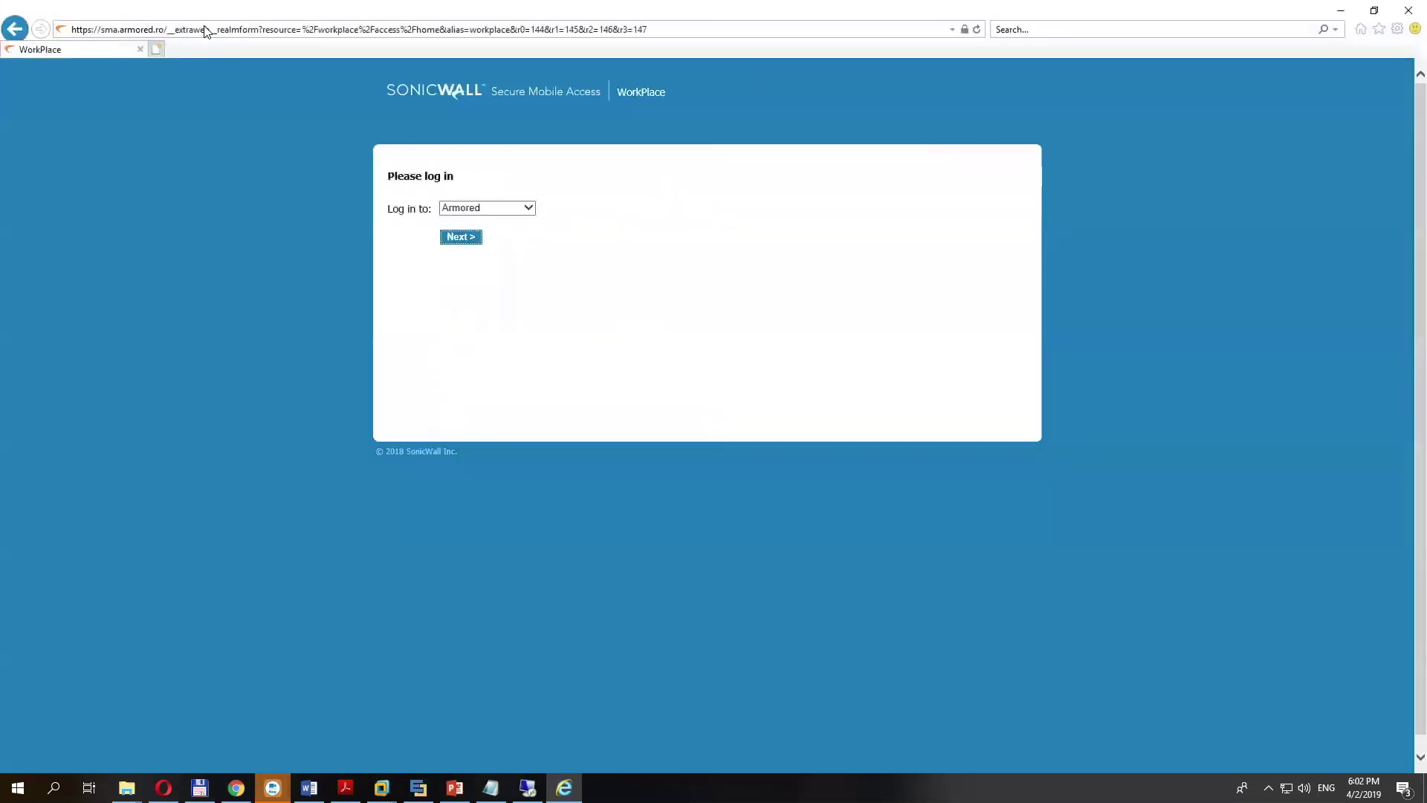
{"action": "left_click", "coordinate": [526, 209]}
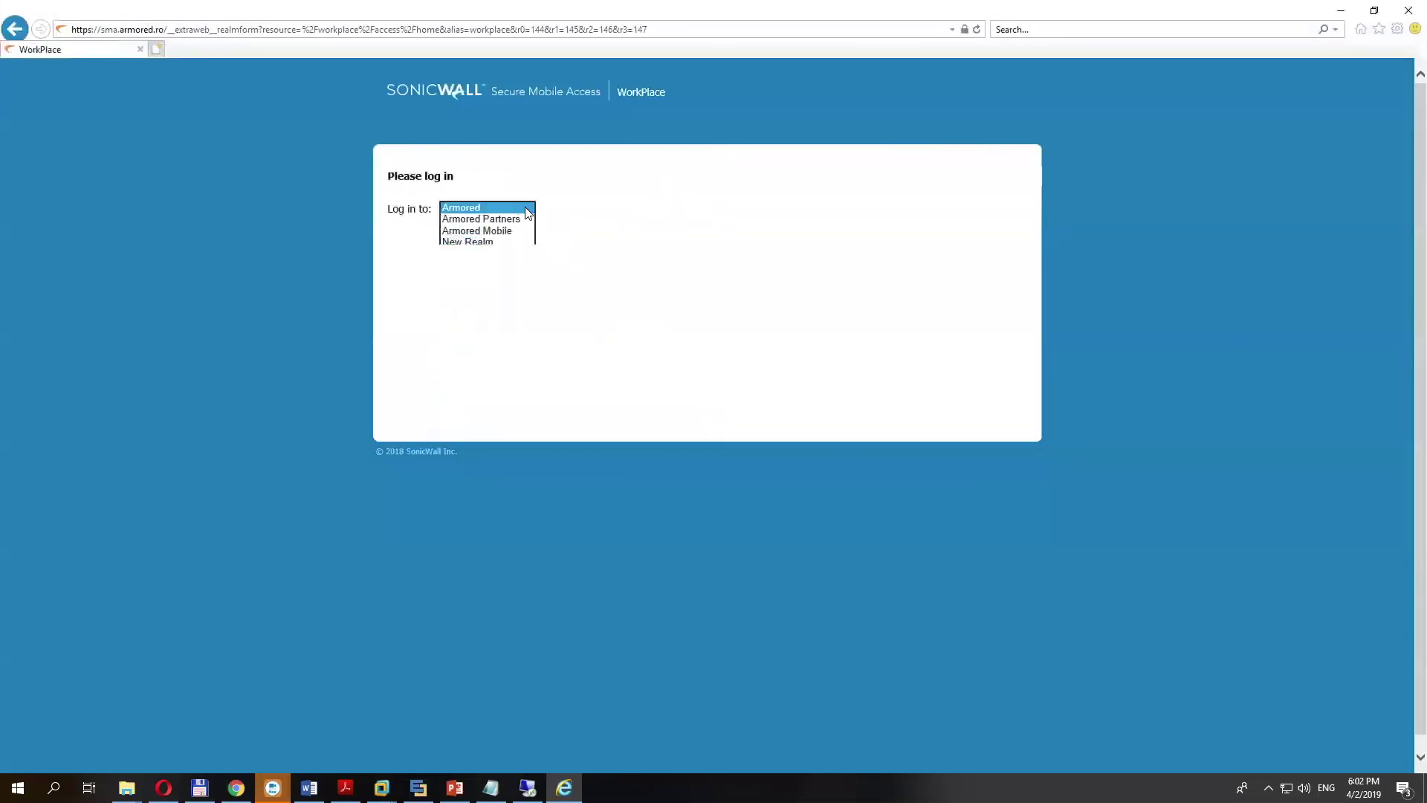
{"action": "left_click", "coordinate": [490, 242]}
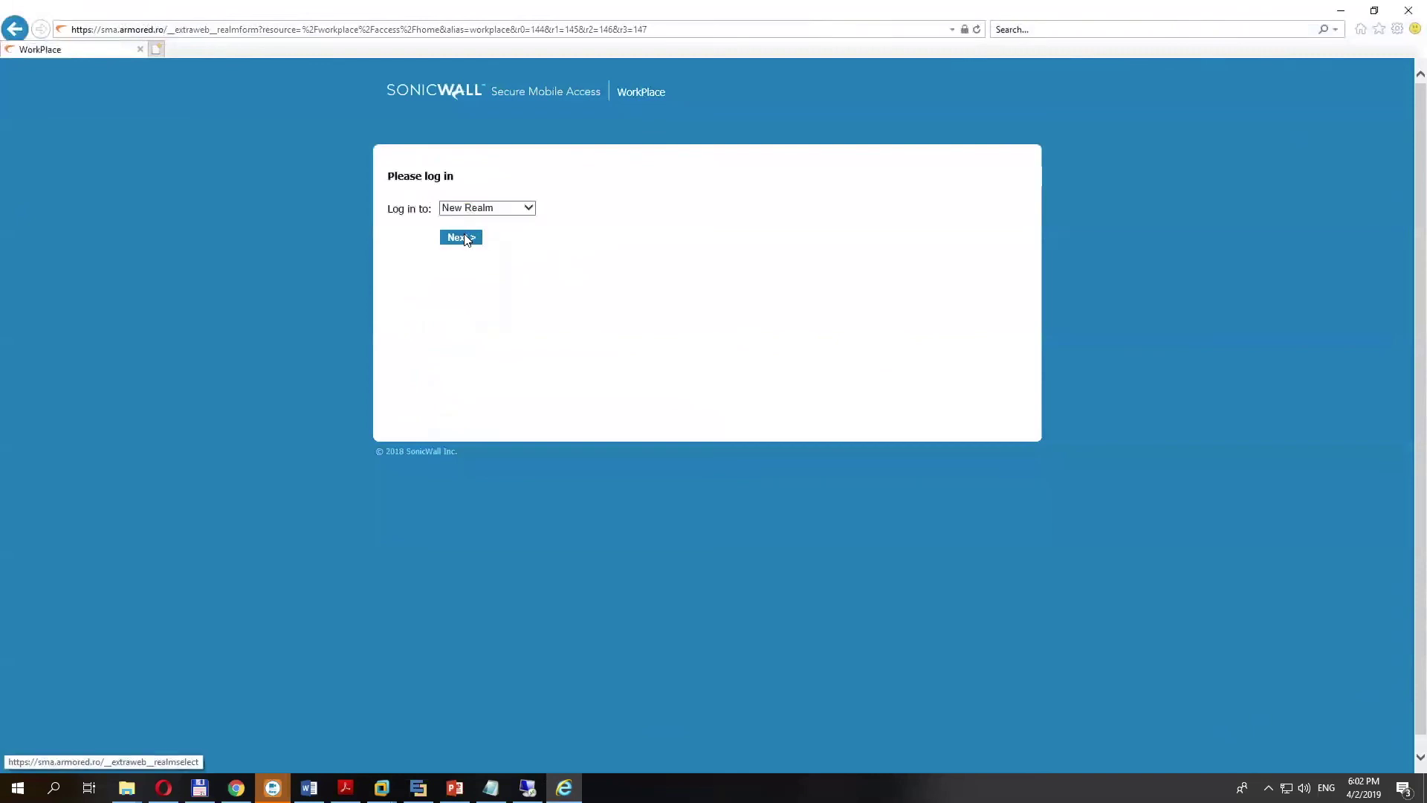
Continue to the New Realm login form, then close Internet Explorer.
{"action": "left_click", "coordinate": [462, 238]}
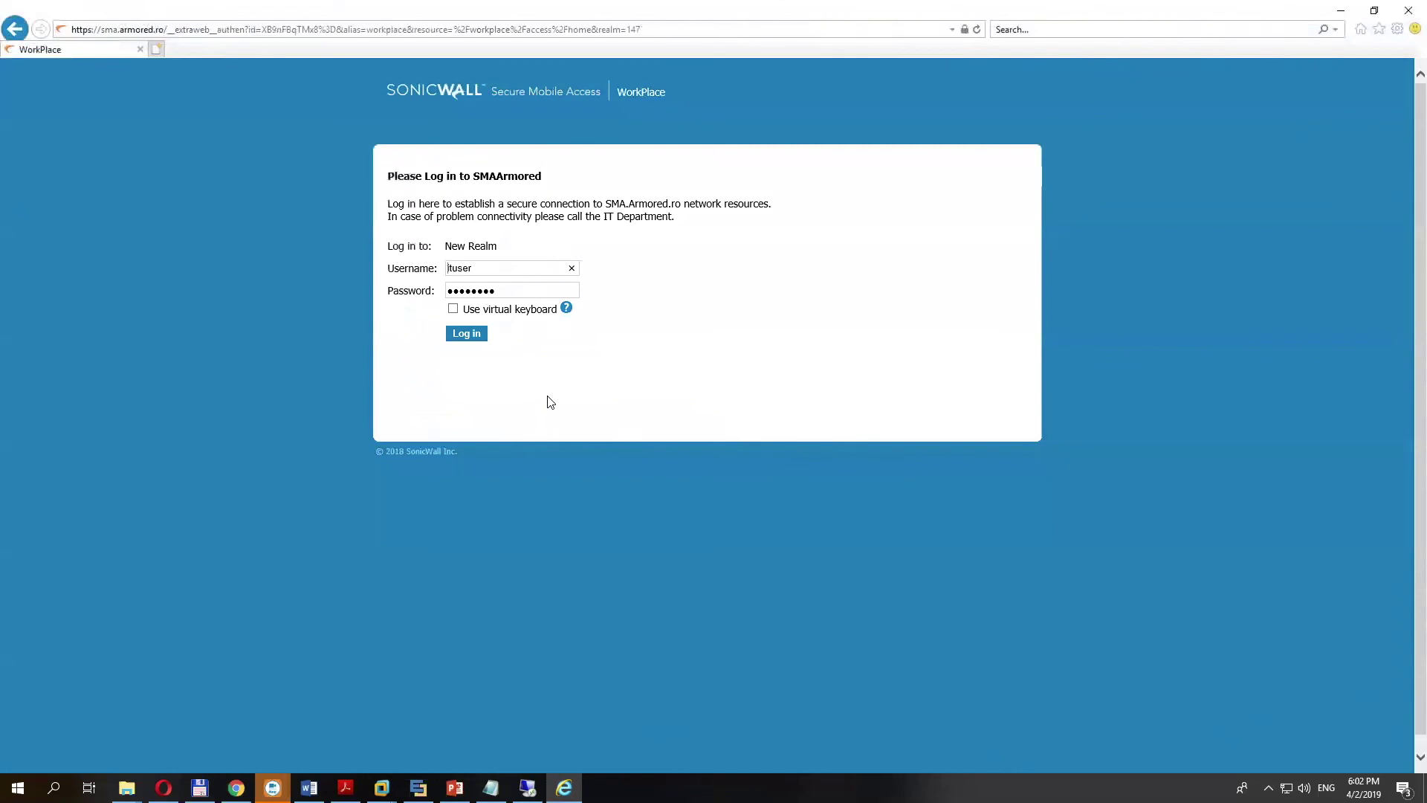
{"action": "double_click", "coordinate": [479, 268]}
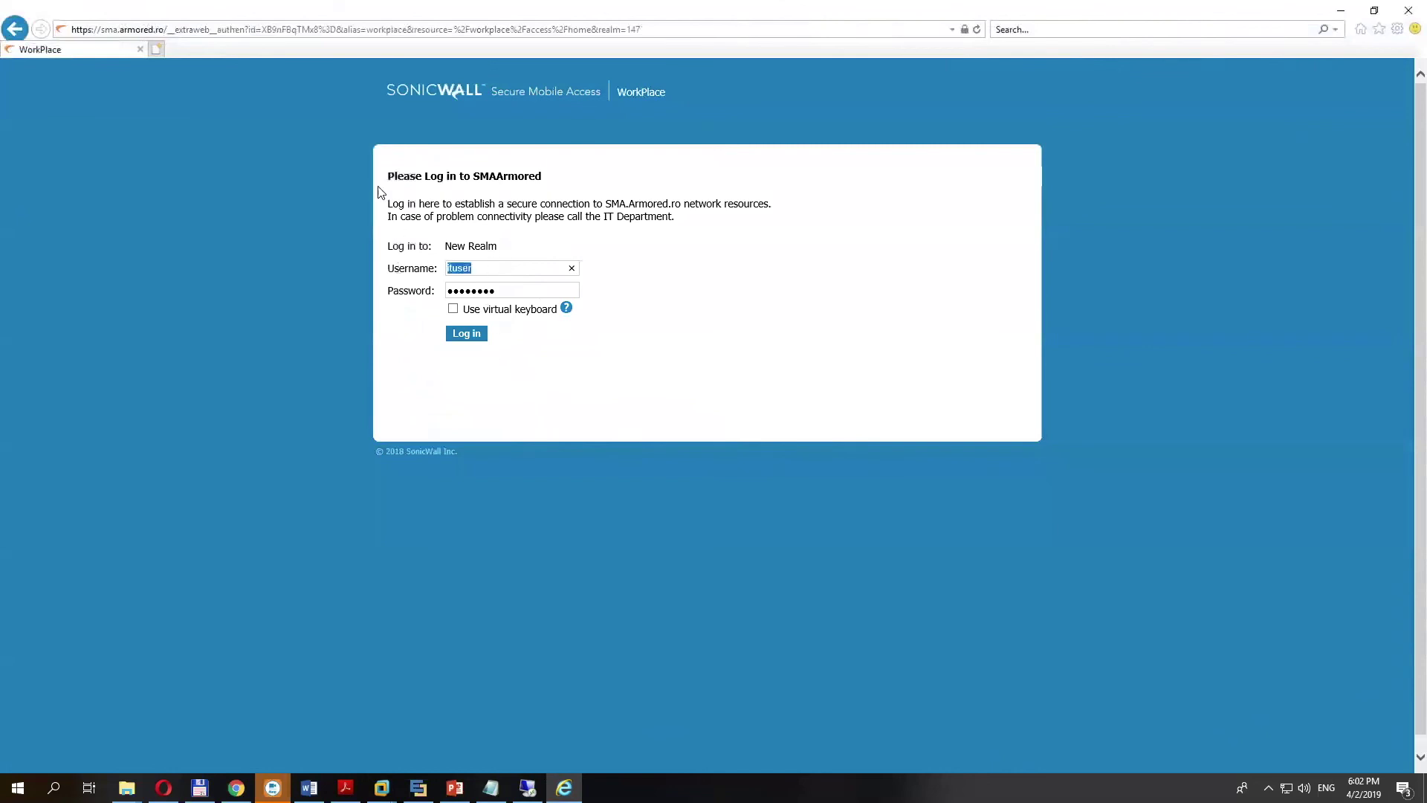
{"action": "left_click", "coordinate": [139, 49]}
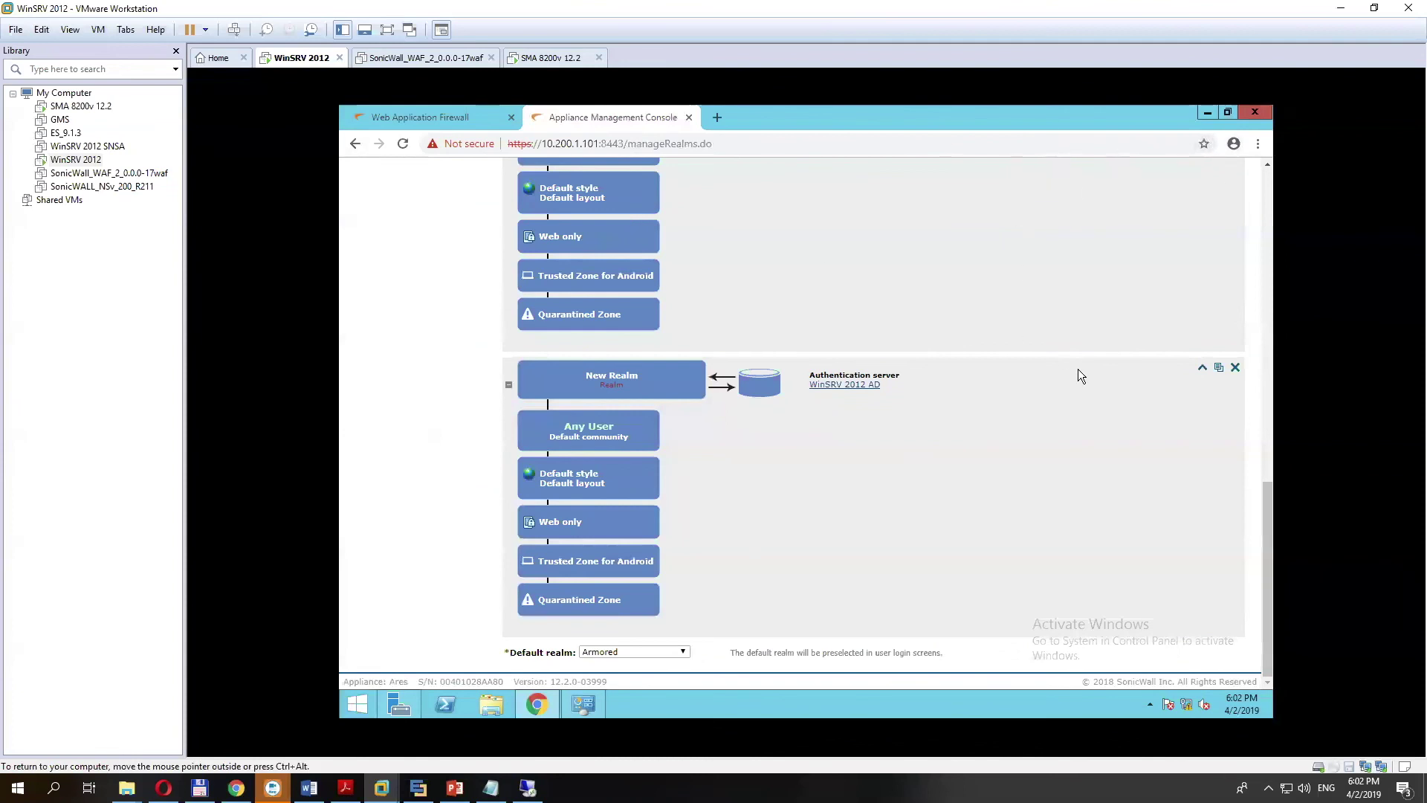
{"action": "scroll", "coordinate": [1078, 372], "scroll_direction": "up", "scroll_amount": 10}
{"action": "scroll", "coordinate": [1072, 386], "scroll_direction": "down", "scroll_amount": 1}
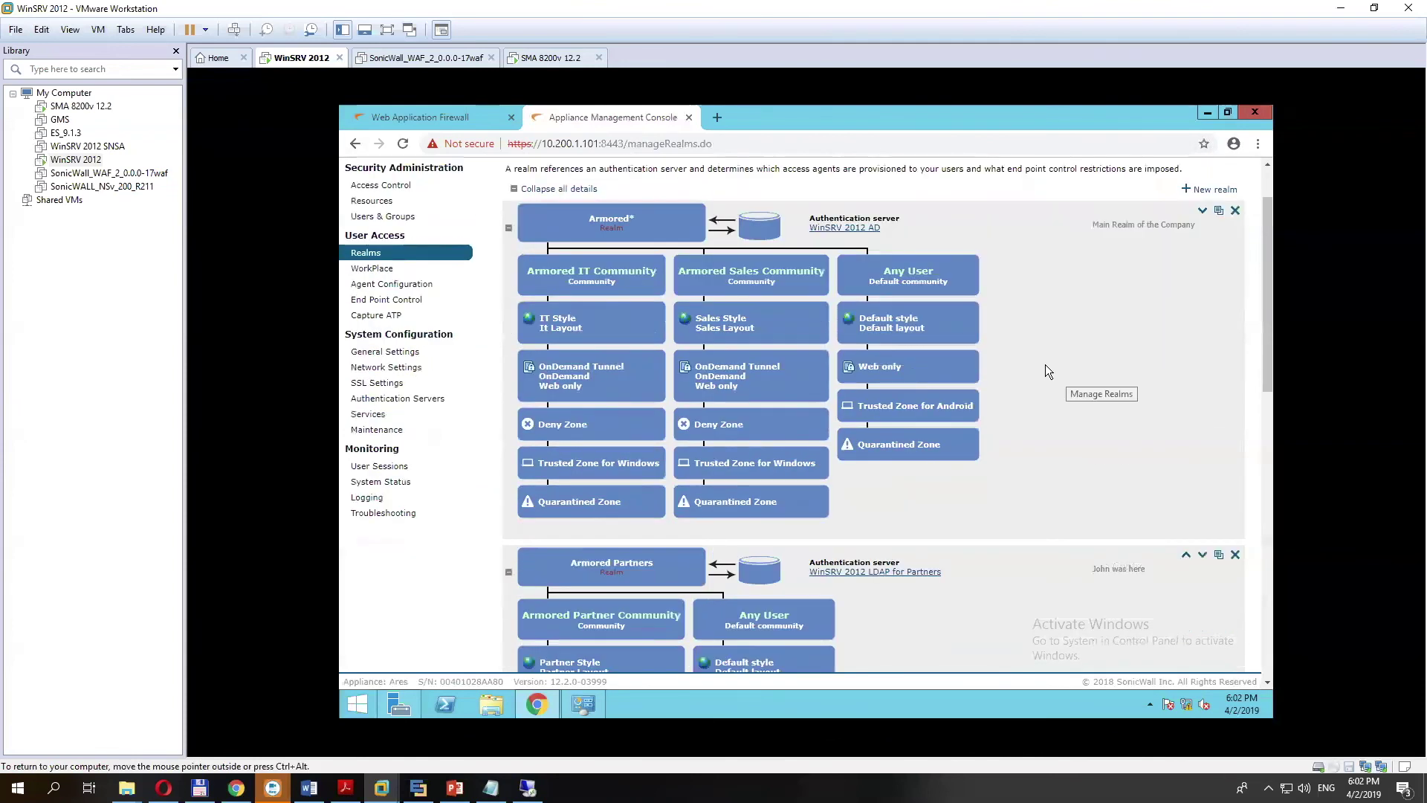
{"action": "scroll", "coordinate": [1038, 361], "scroll_direction": "up", "scroll_amount": 1}
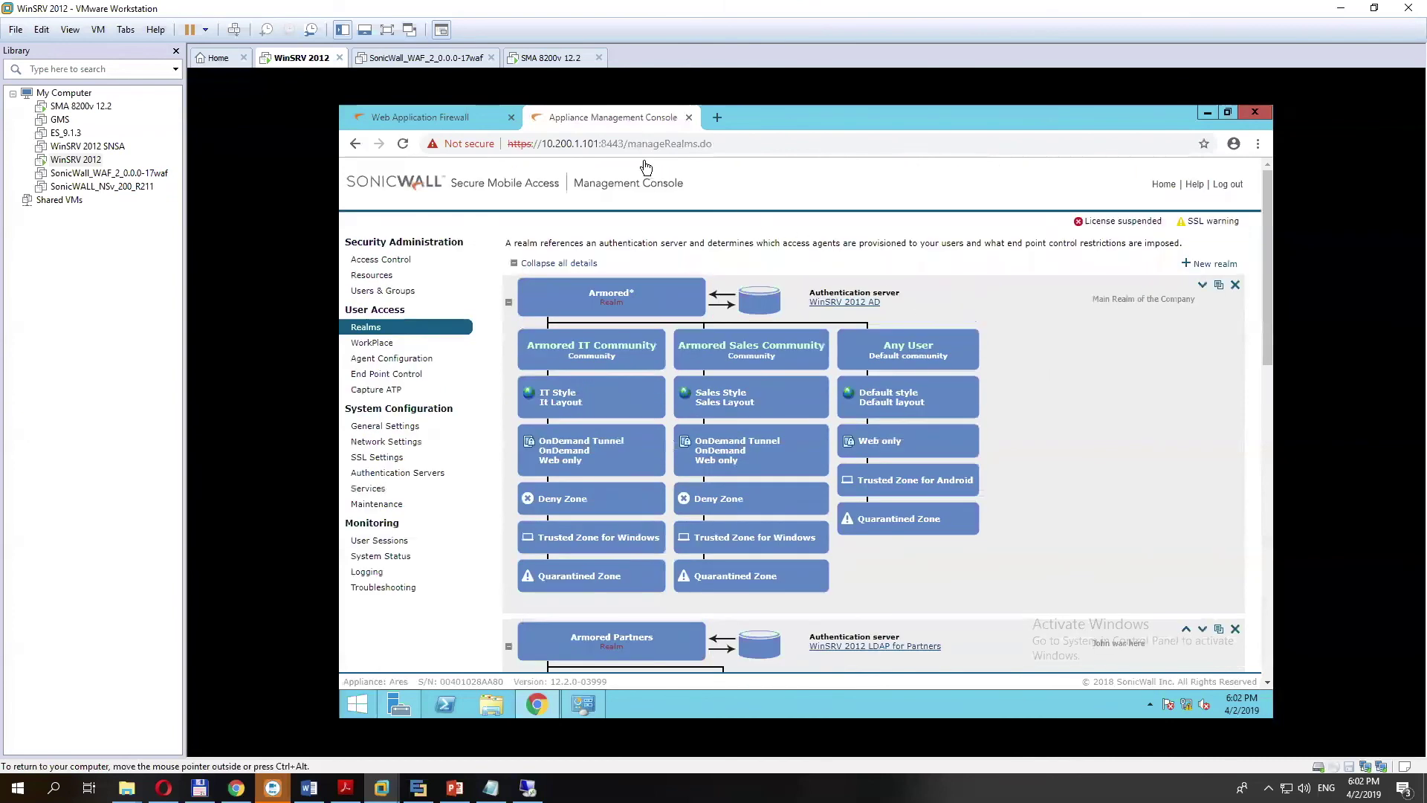
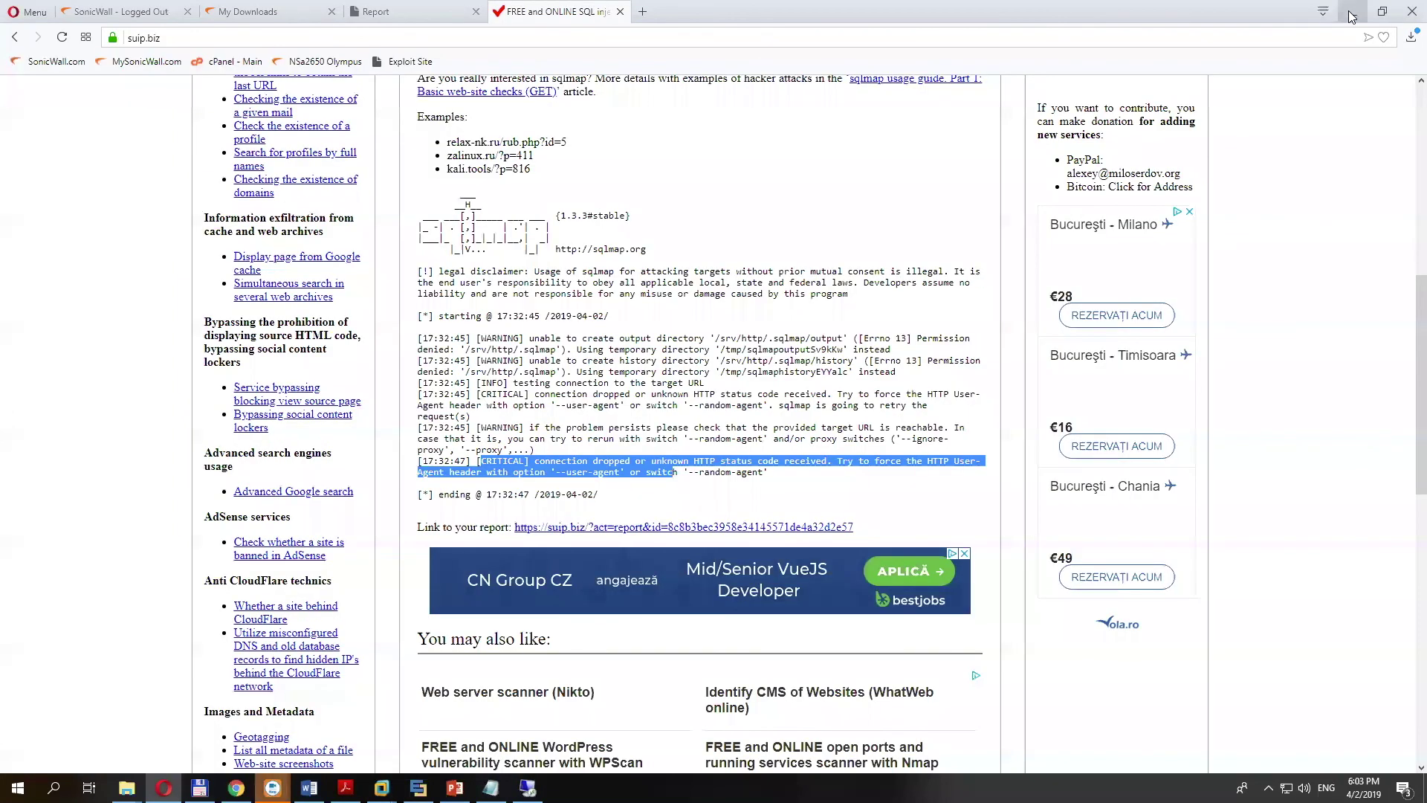
From the Session V WAF and SMA folder, open SMA and play 'SonicWALL FW+SMA animation.mp4' in VLC.
{"action": "left_click", "coordinate": [1352, 16]}
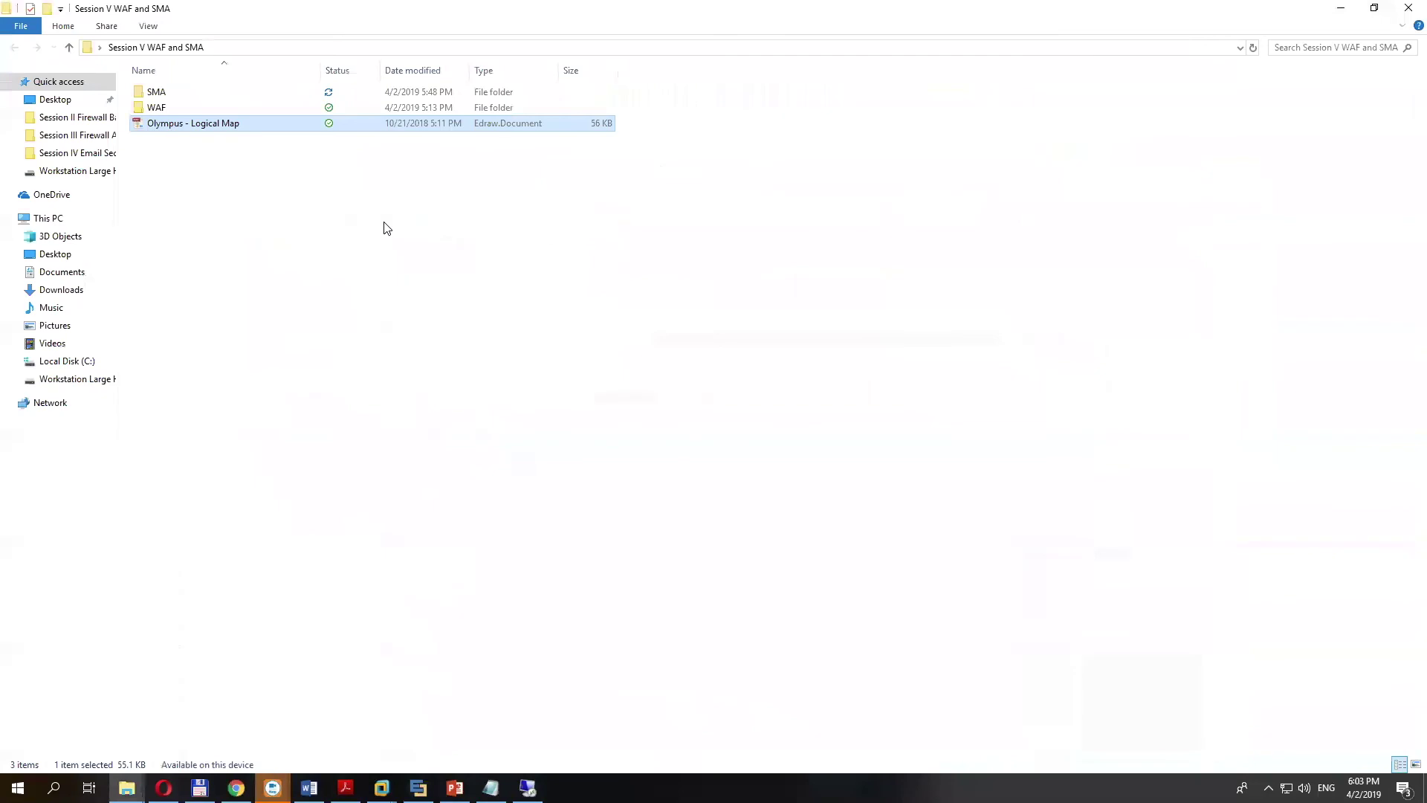
{"action": "double_click", "coordinate": [181, 95]}
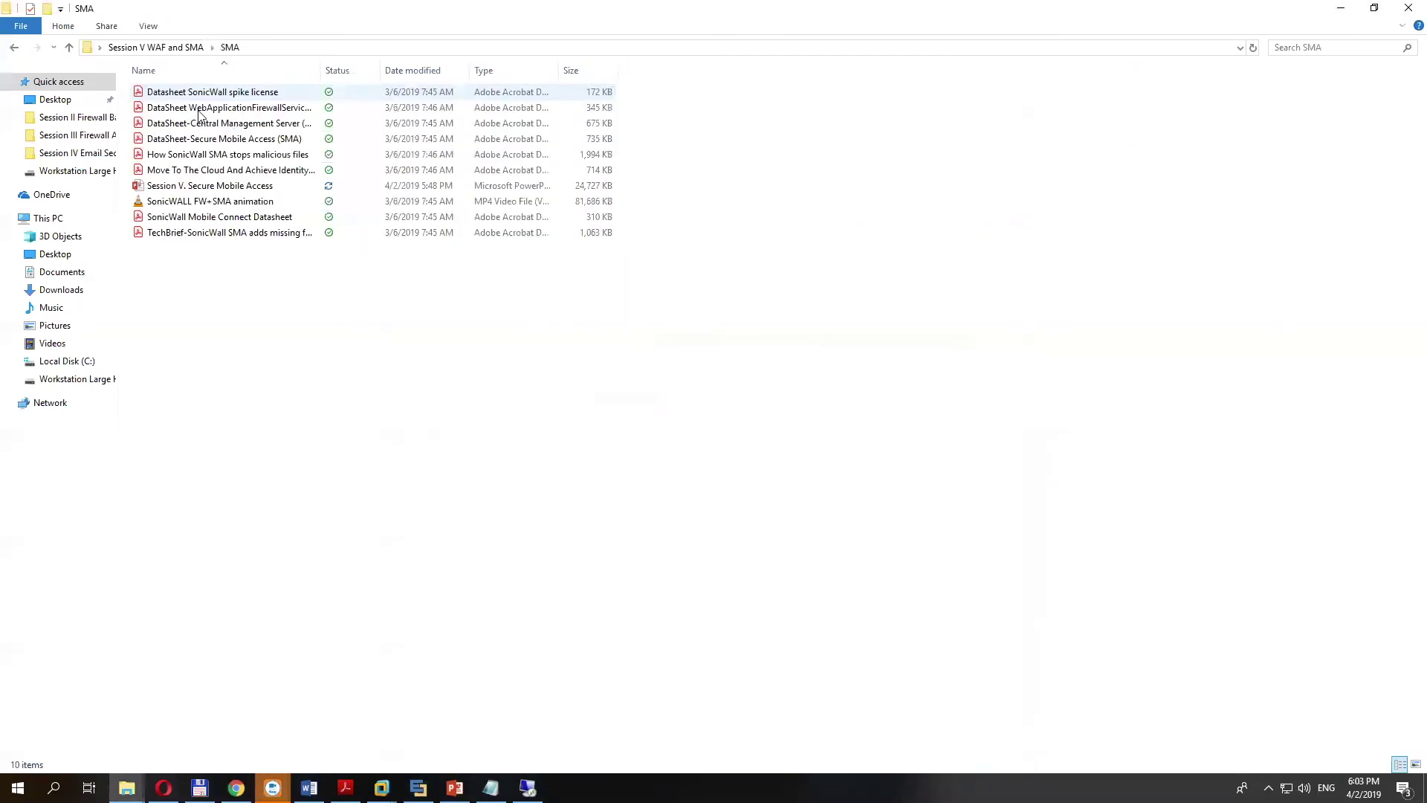
{"action": "left_click", "coordinate": [259, 202]}
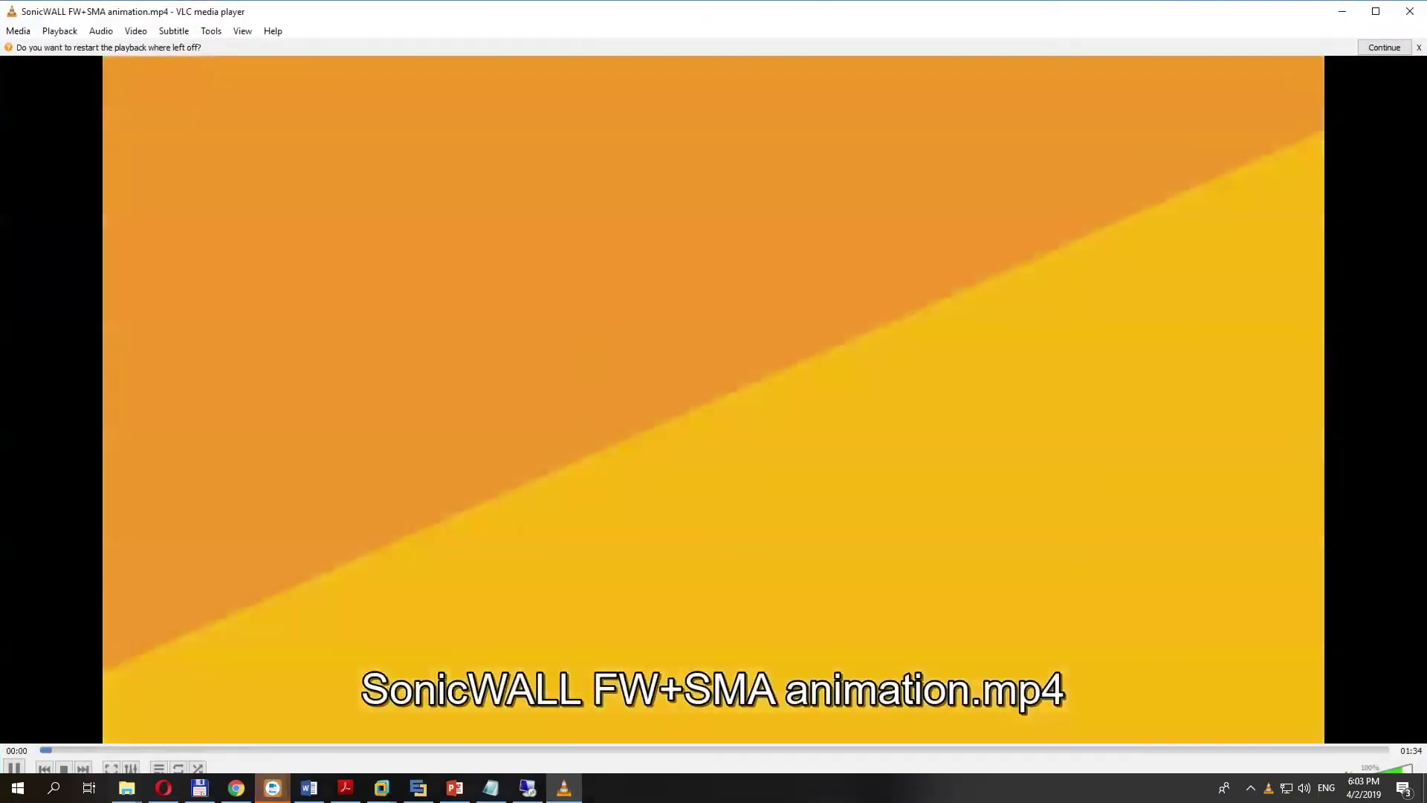